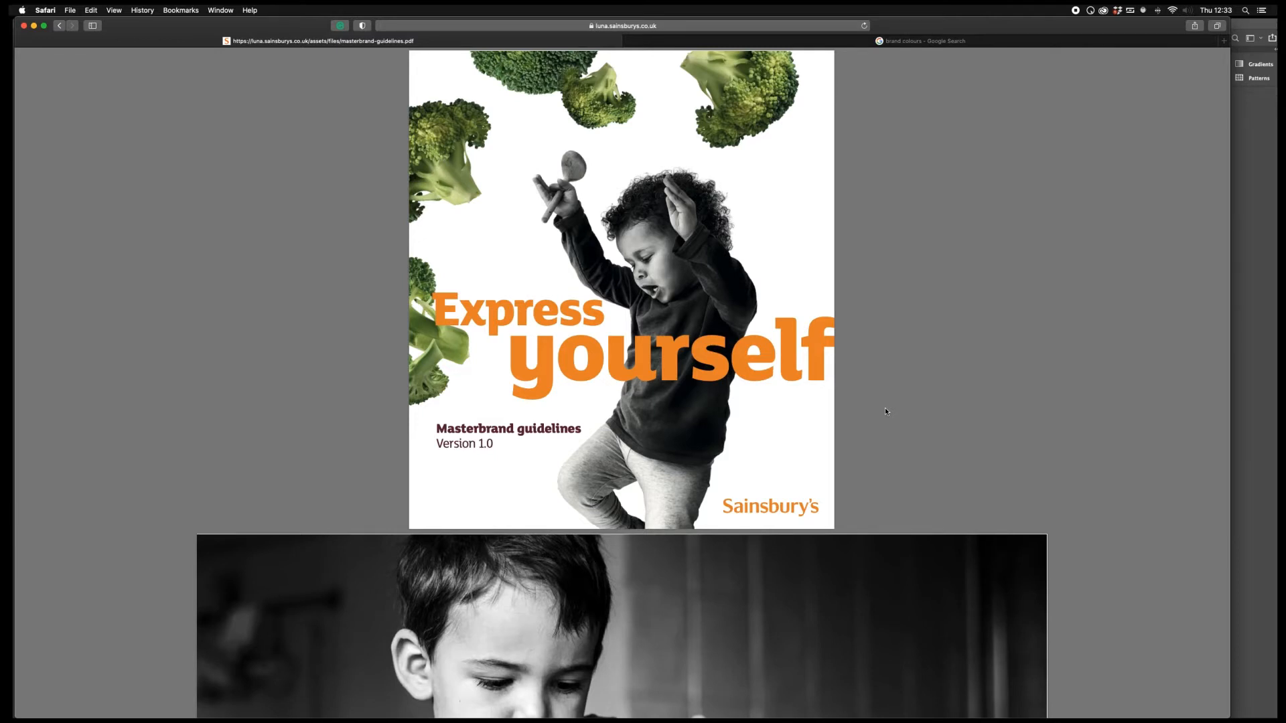
Look through the Sainsbury's masterbrand guidelines for the Orange and Plum brand colour specifications
{"action": "scroll", "coordinate": [885, 410], "scroll_direction": "down", "scroll_amount": 20}
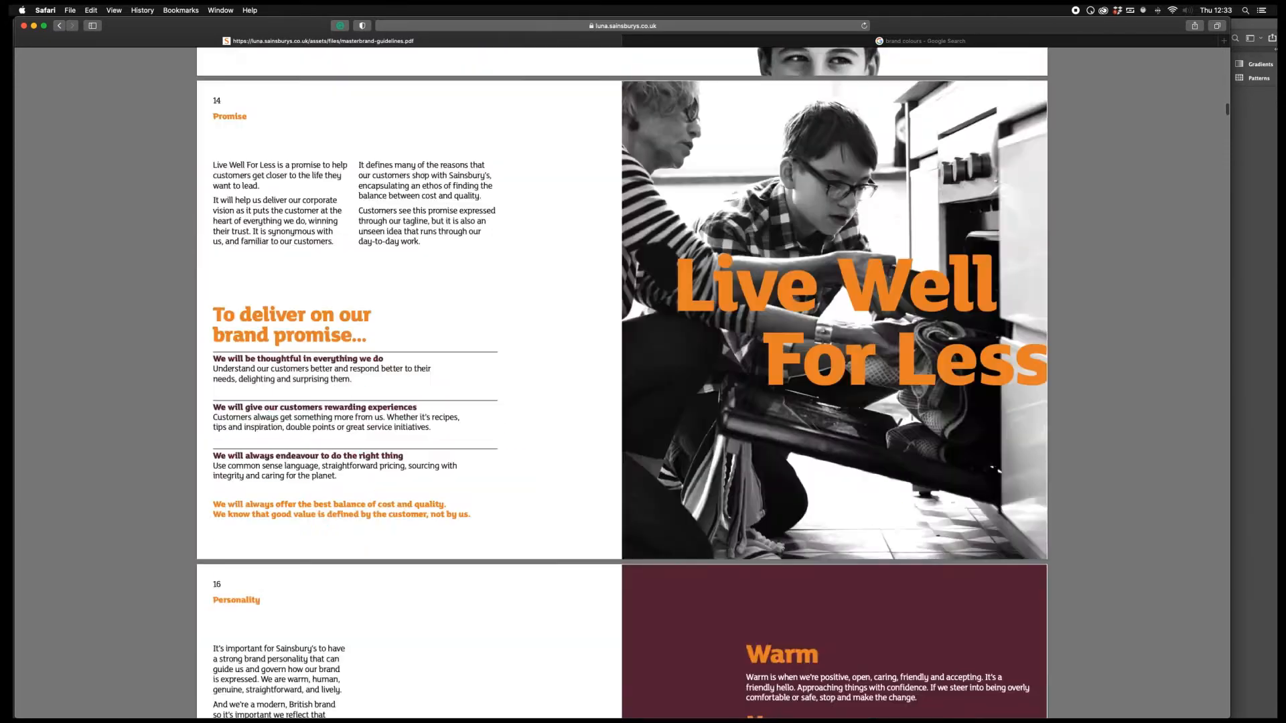
{"action": "scroll", "coordinate": [622, 381], "scroll_direction": "down", "scroll_amount": 20}
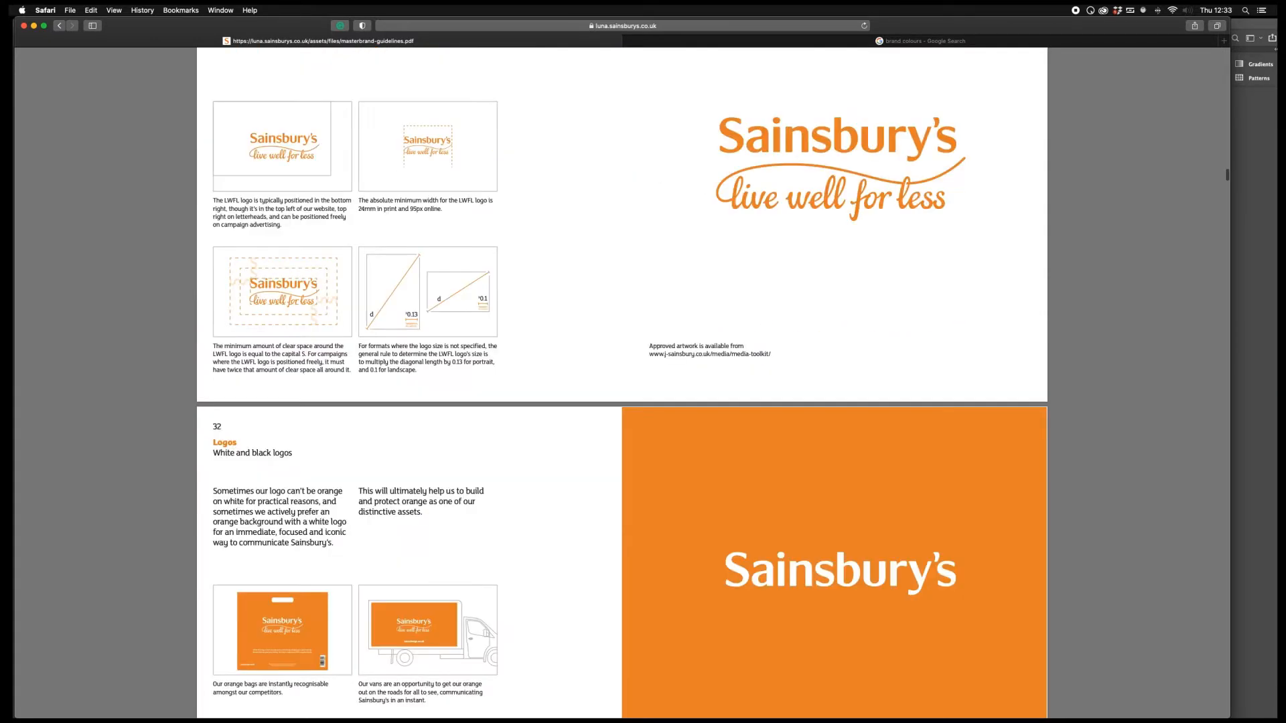
{"action": "scroll", "coordinate": [623, 382], "scroll_direction": "down", "scroll_amount": 20}
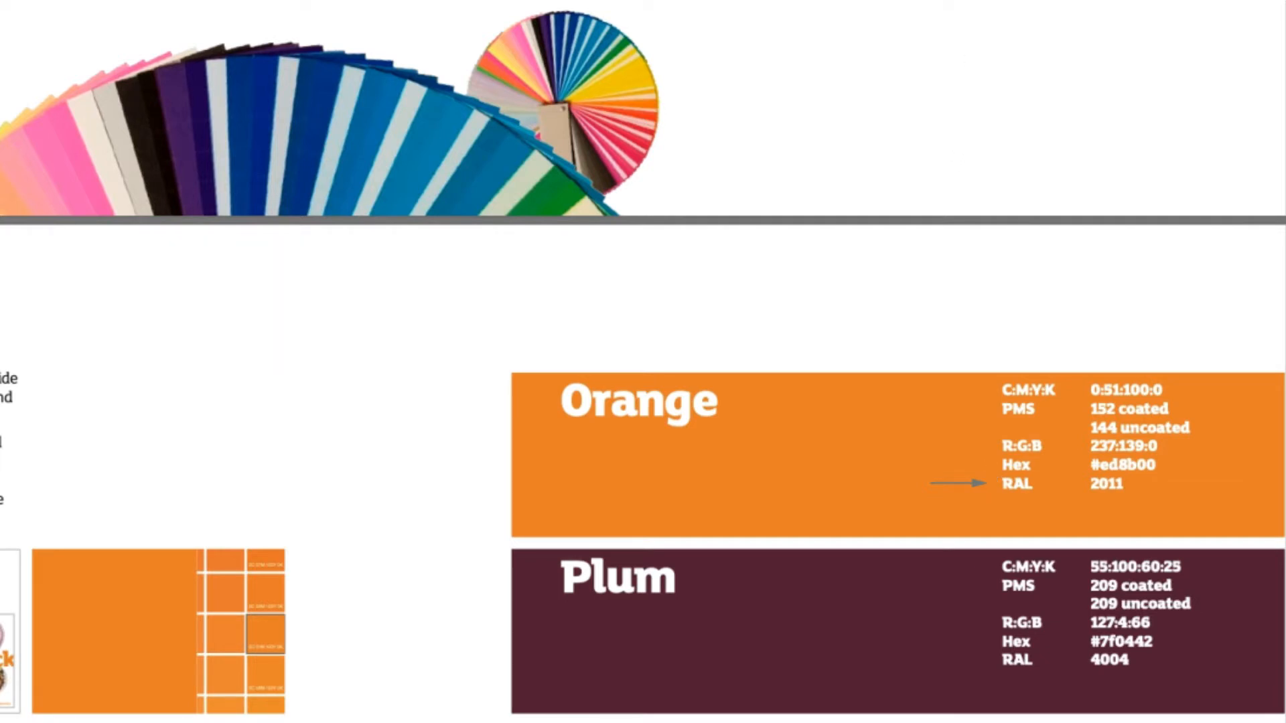
Open the BrandColors site from the brand colours search results and find the Siemens colour in its list
{"action": "left_click", "coordinate": [847, 42]}
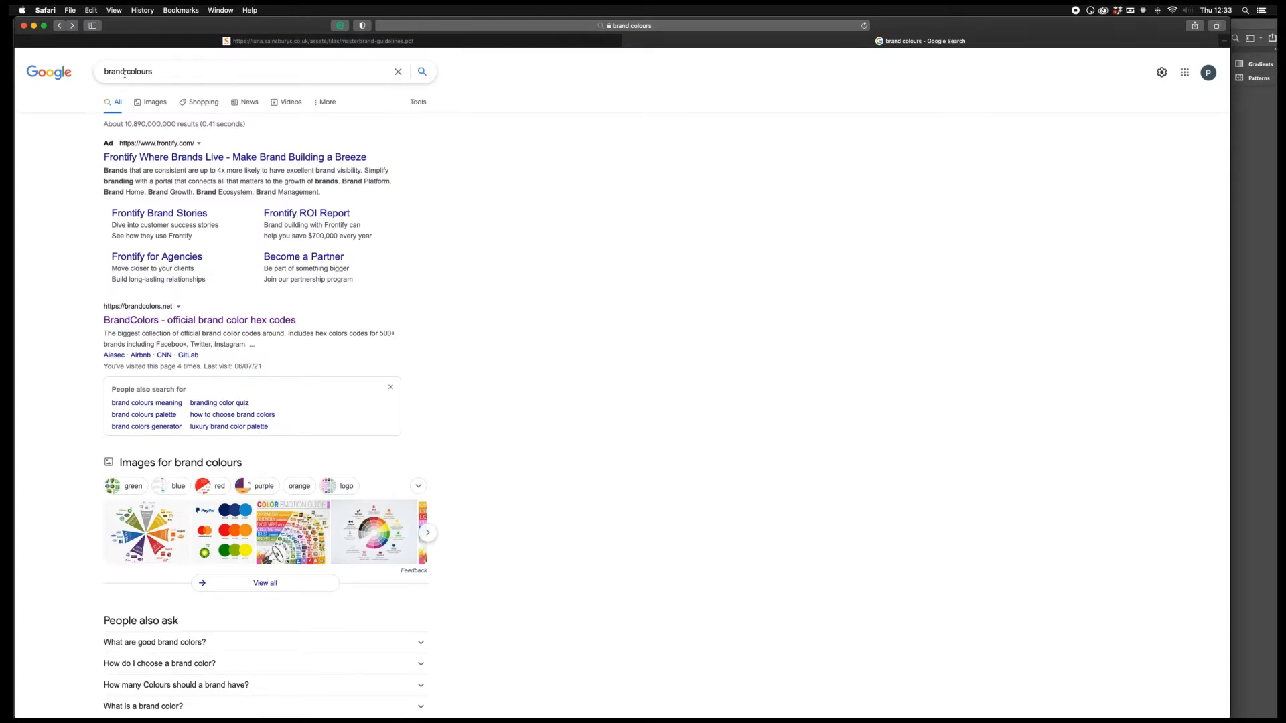
{"action": "left_click", "coordinate": [157, 319]}
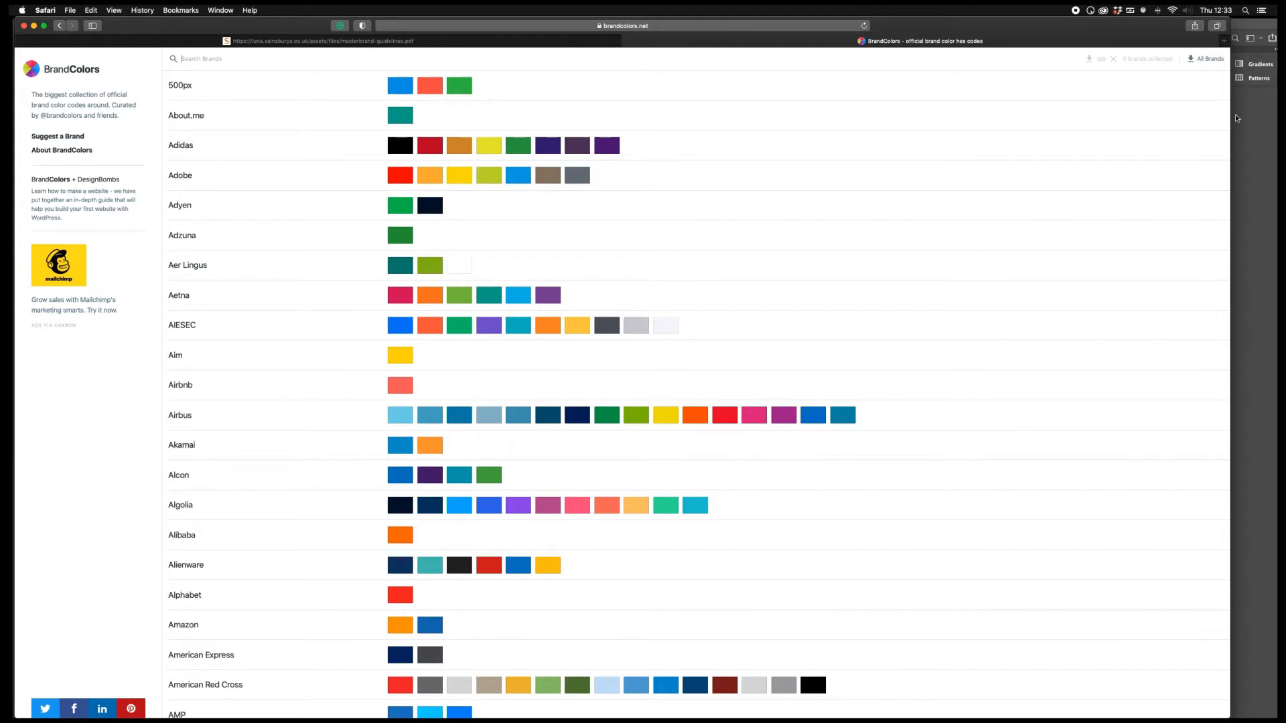
{"action": "scroll", "coordinate": [1228, 70], "scroll_direction": "down", "scroll_amount": 5}
{"action": "left_click_drag", "start_coordinate": [1228, 70], "coordinate": [1240, 529]}
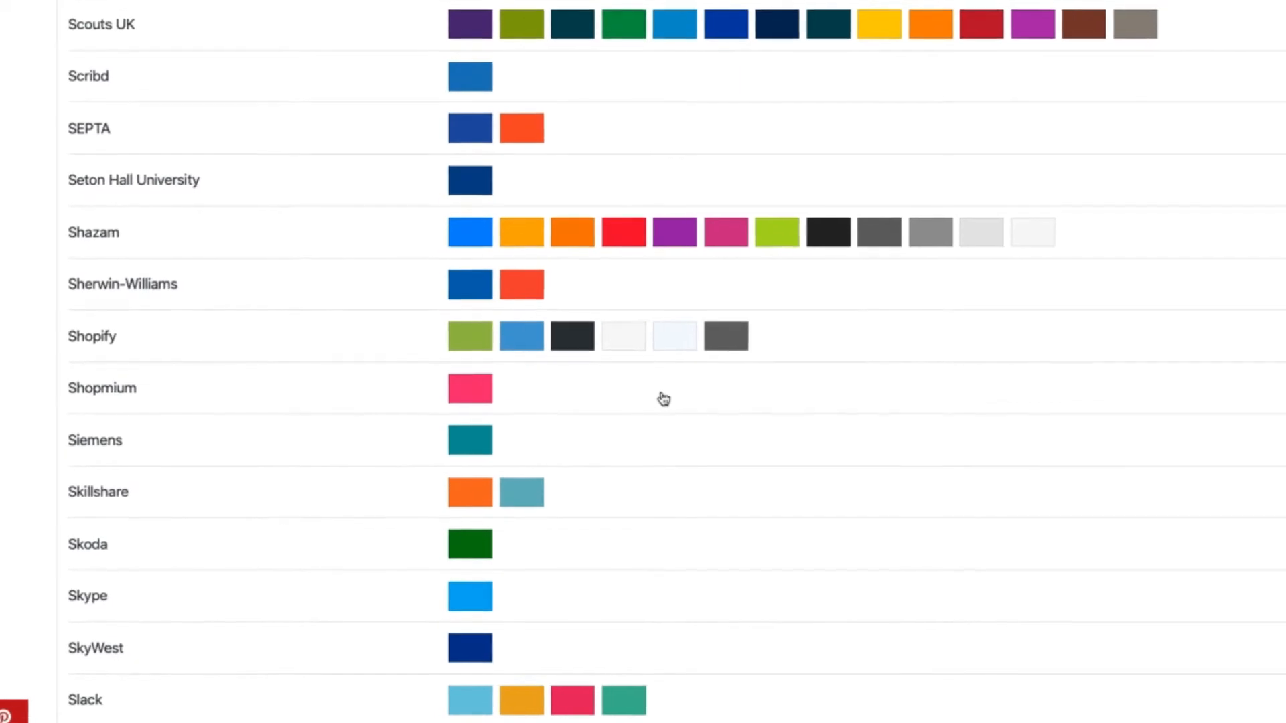
{"action": "mouse_move", "coordinate": [459, 457]}
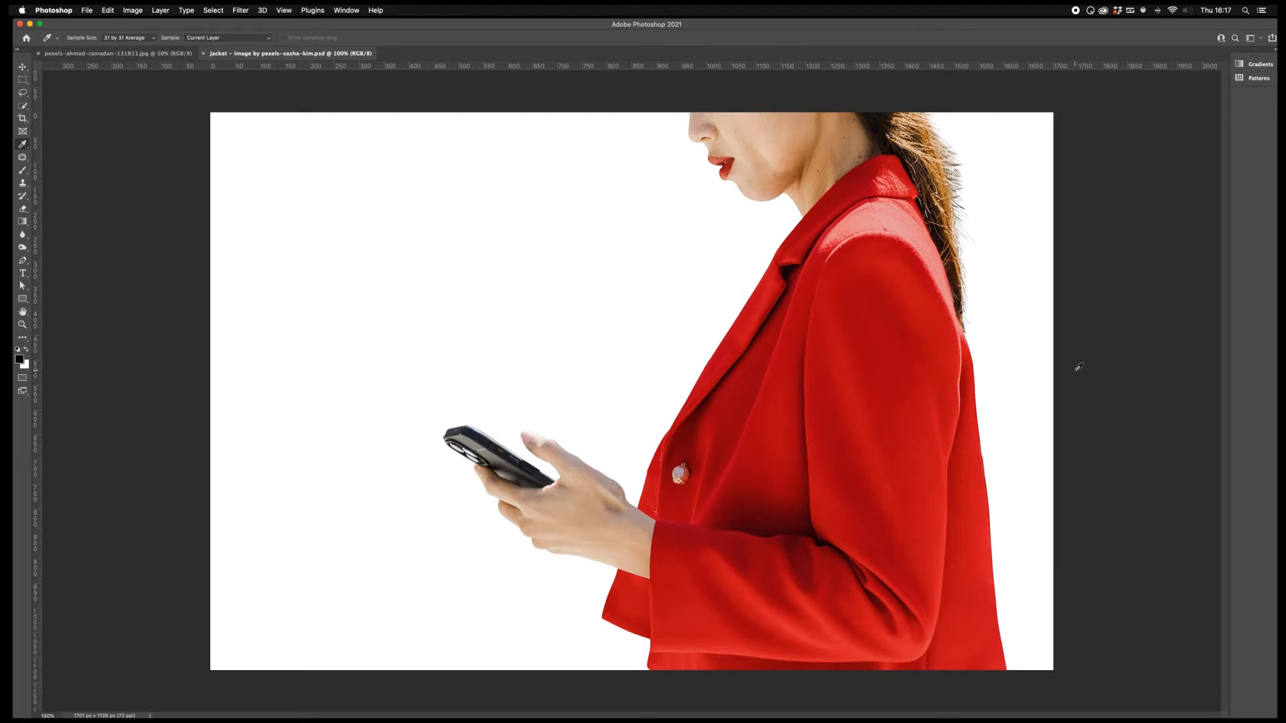
Switch to Photoshop and display the Layers and Properties panels for the jacket image
{"action": "left_click", "coordinate": [345, 10]}
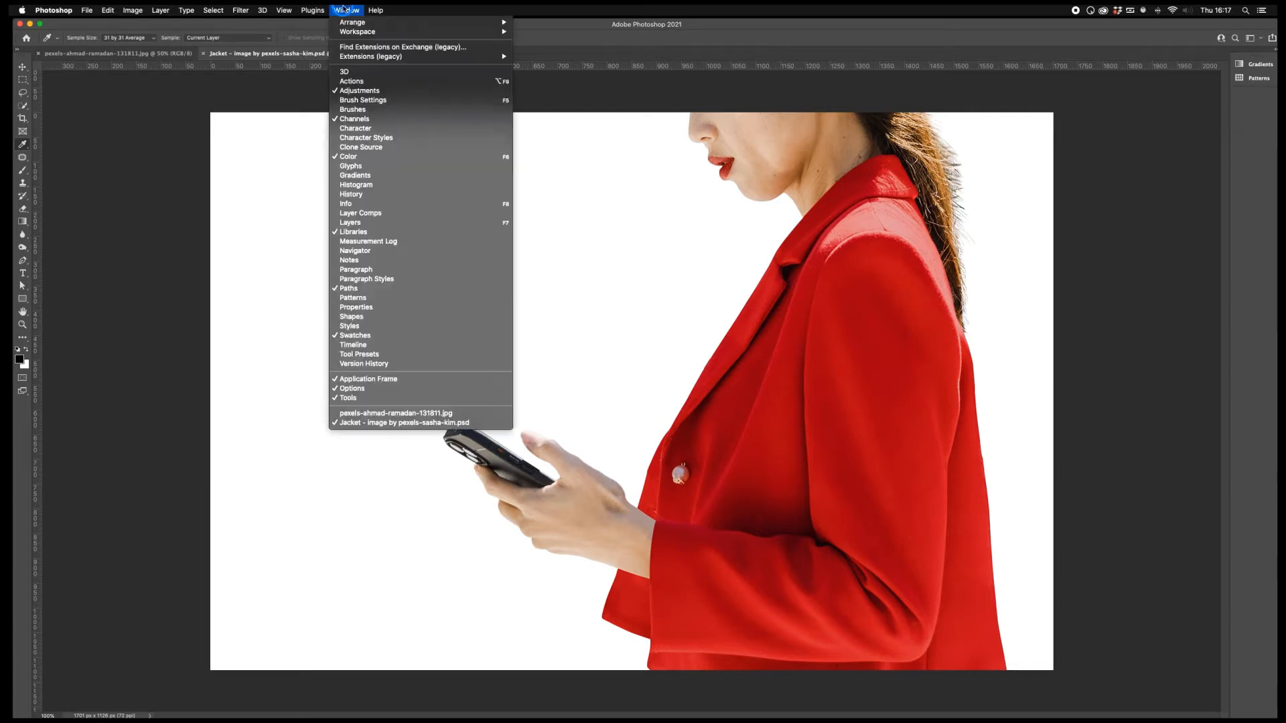
{"action": "left_click", "coordinate": [351, 223]}
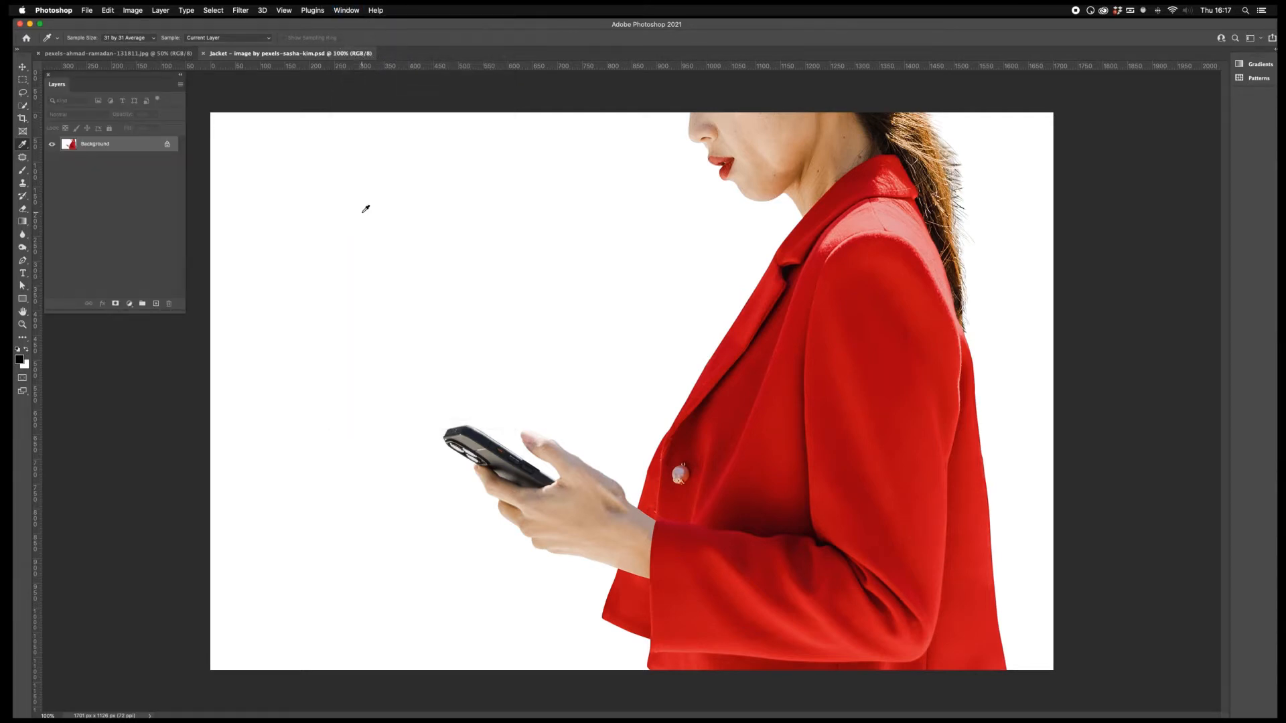
{"action": "left_click", "coordinate": [346, 10]}
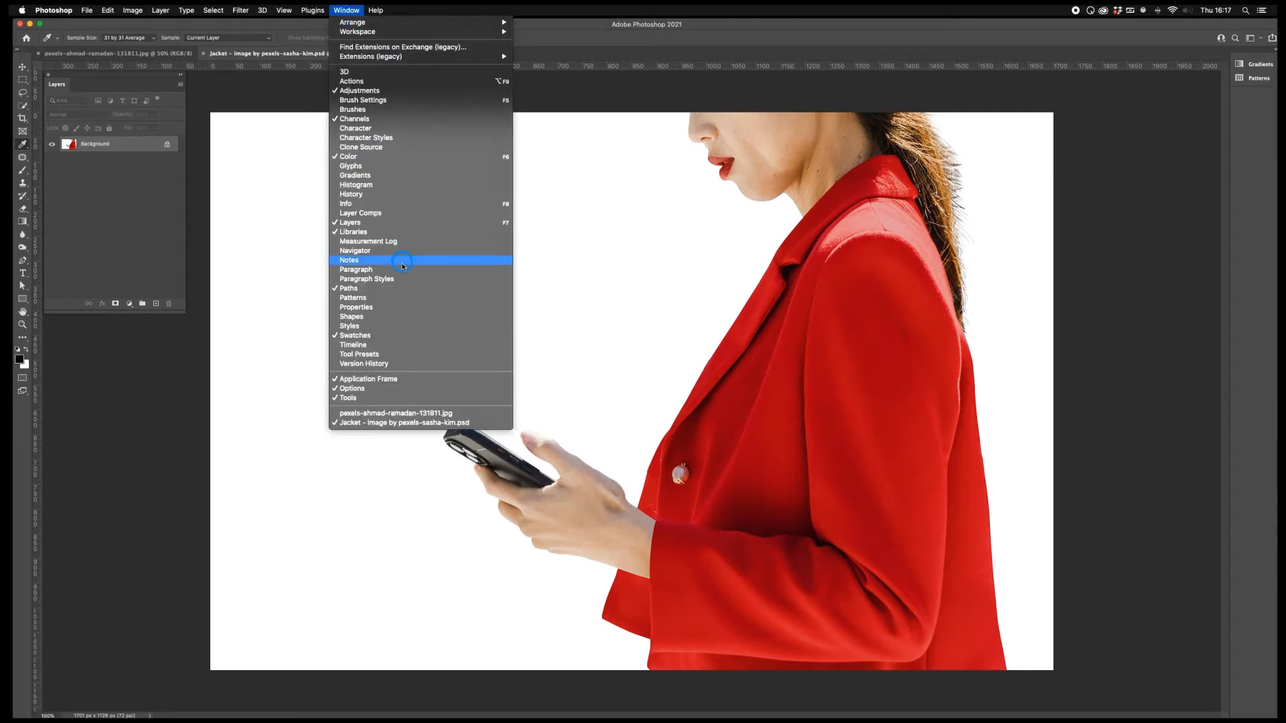
{"action": "left_click", "coordinate": [402, 307]}
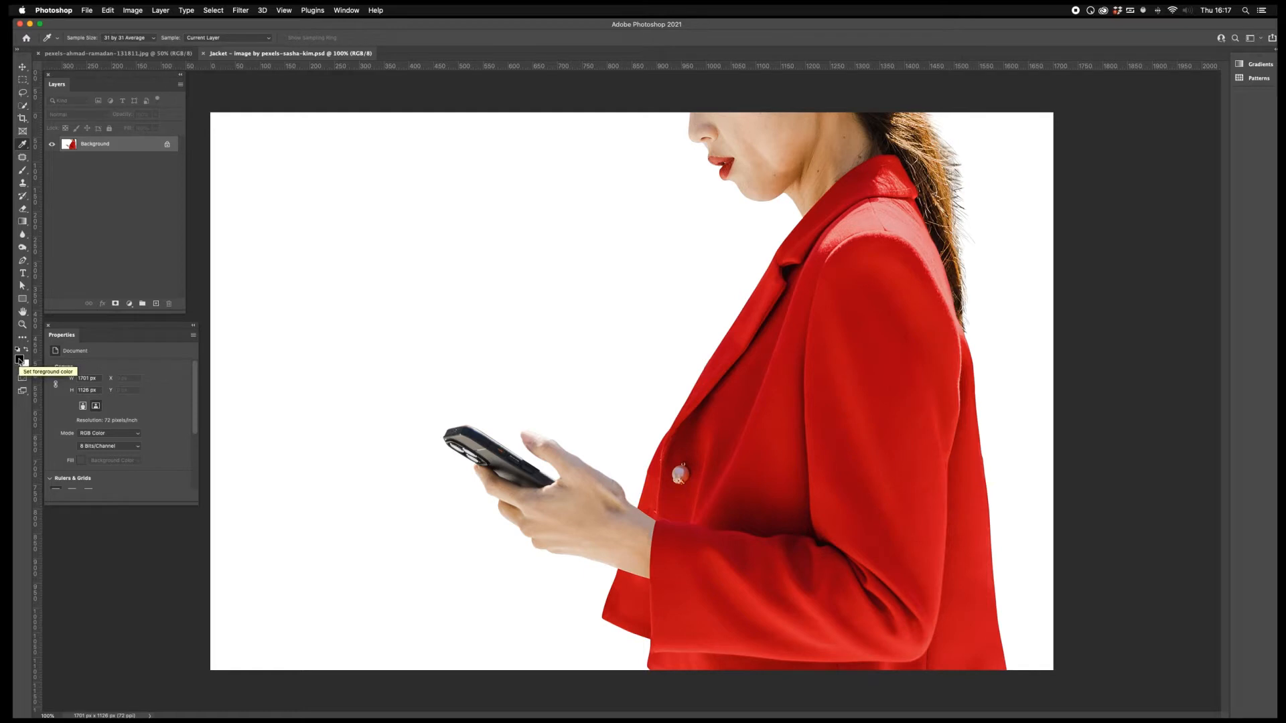
Set the foreground colour to the Siemens hex code 009999
{"action": "left_click", "coordinate": [19, 360]}
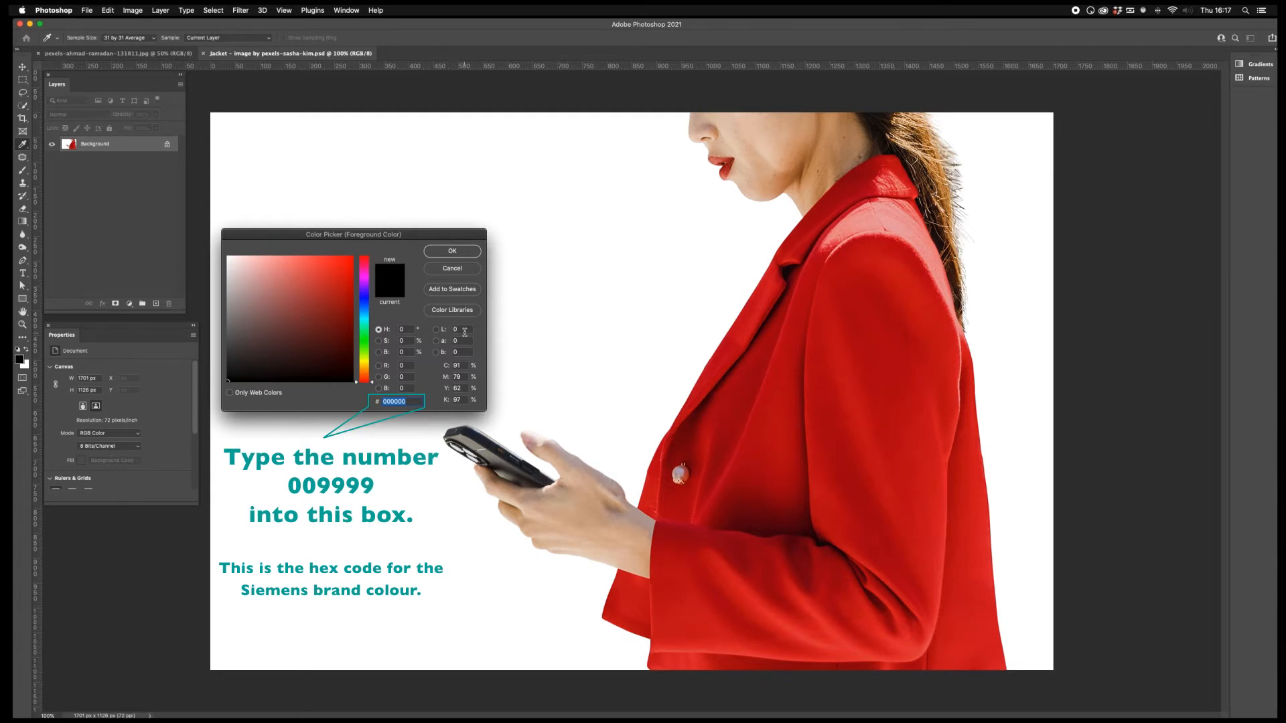
{"action": "type", "text": "009999"}
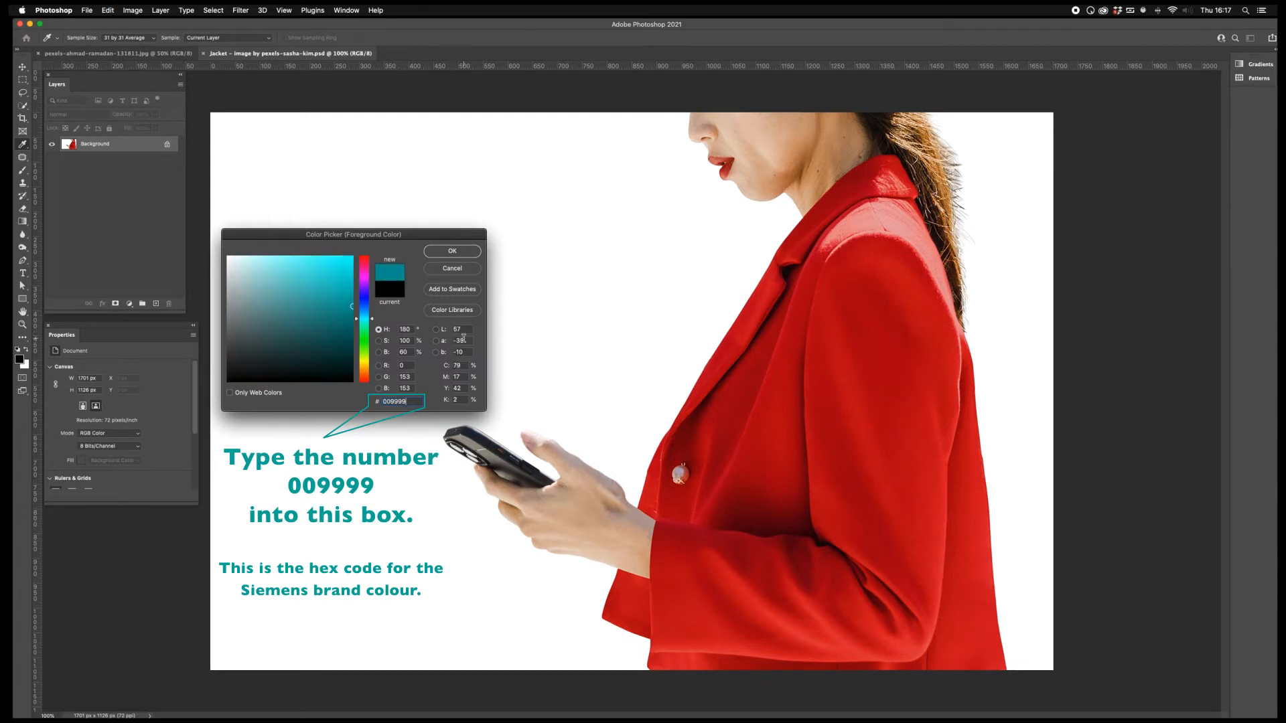
{"action": "left_click", "coordinate": [391, 407]}
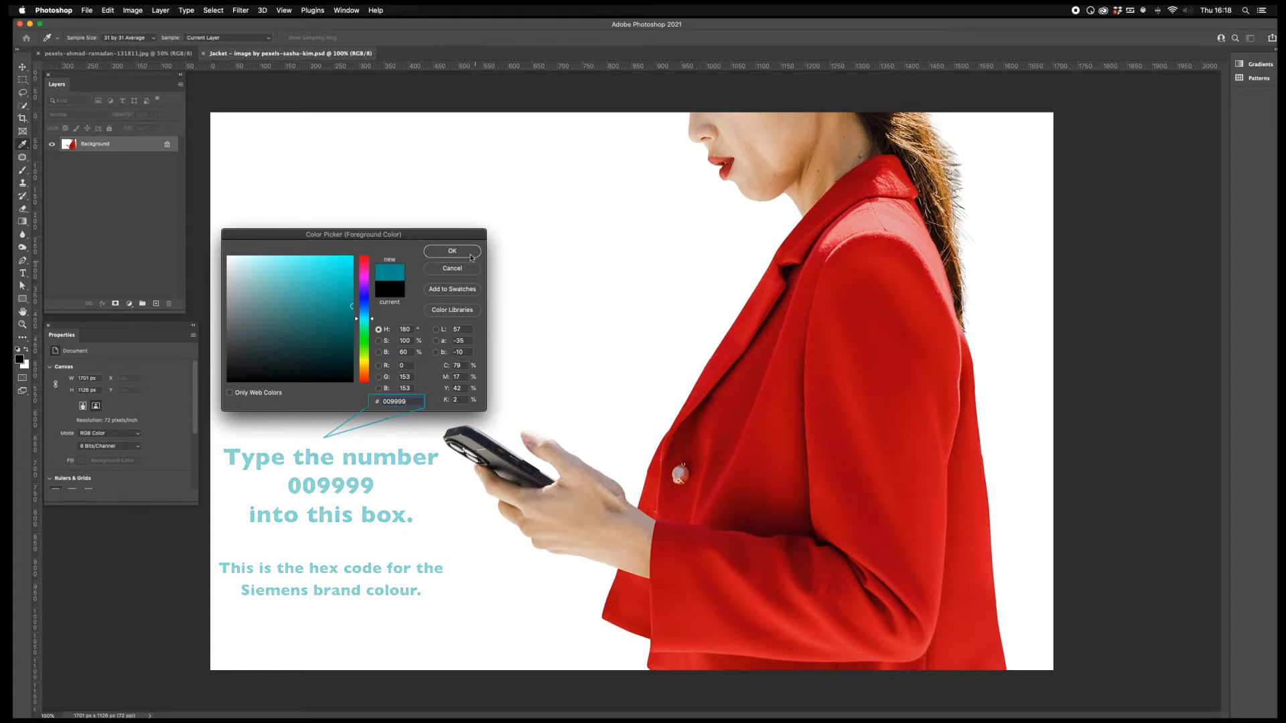
{"action": "left_click", "coordinate": [411, 405]}
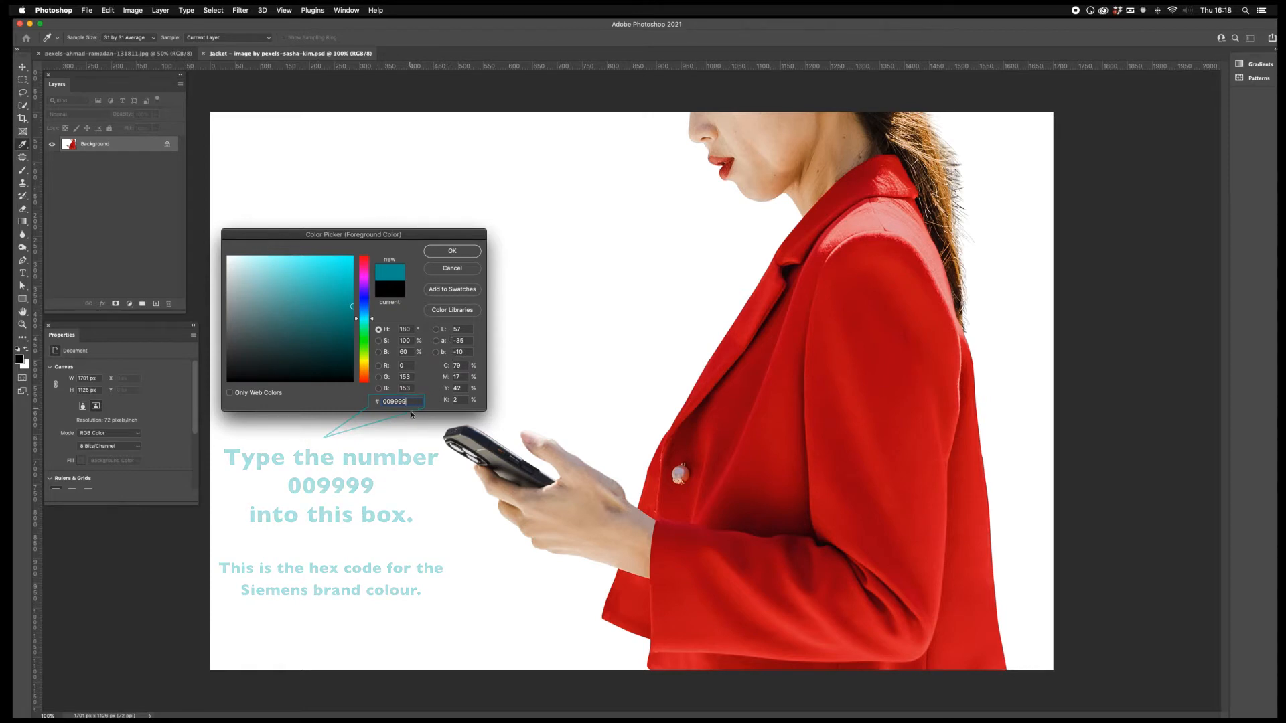
{"action": "left_click_drag", "start_coordinate": [408, 402], "coordinate": [379, 403]}
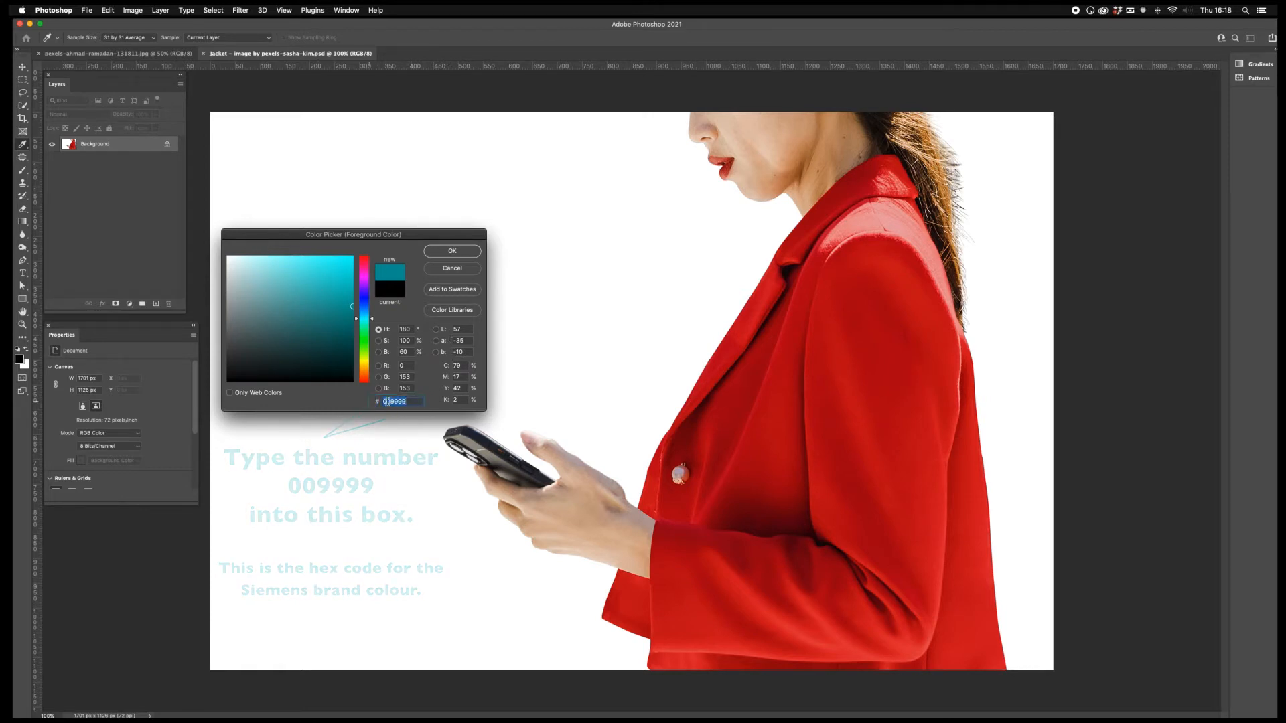
{"action": "left_click", "coordinate": [460, 250]}
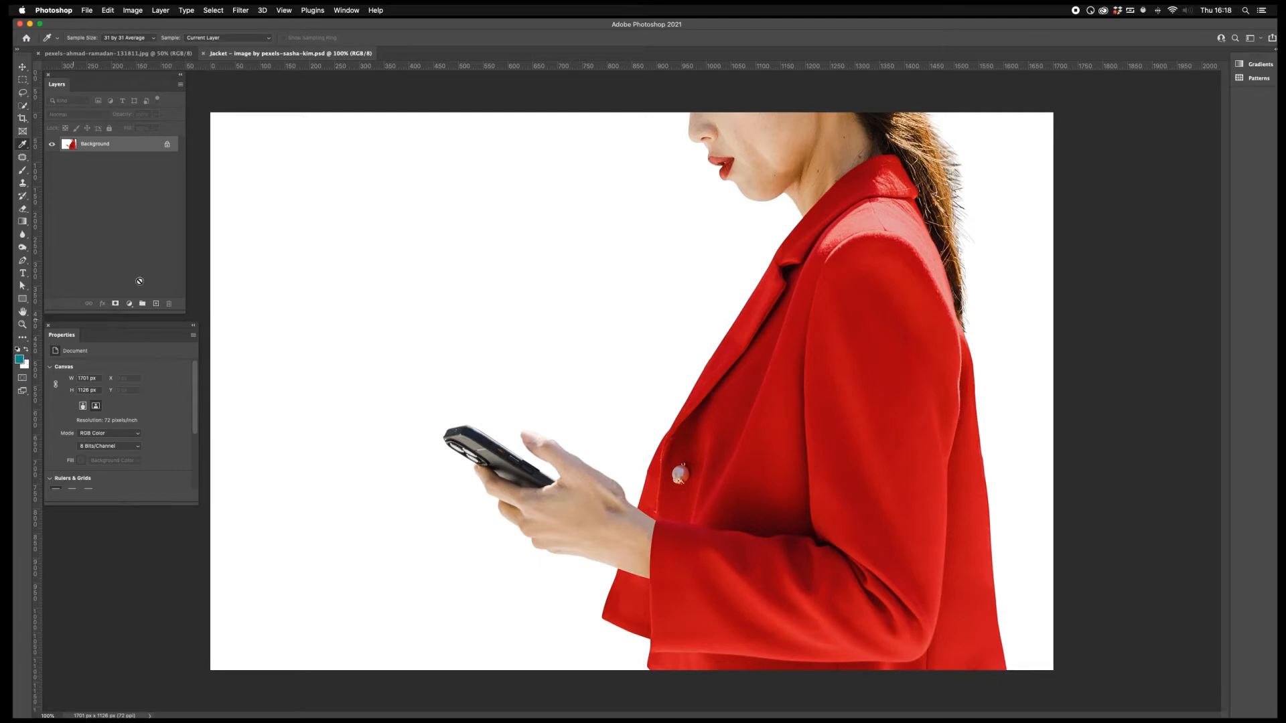
Add a new layer named "Target colour" above the Background
{"action": "left_click", "coordinate": [180, 86]}
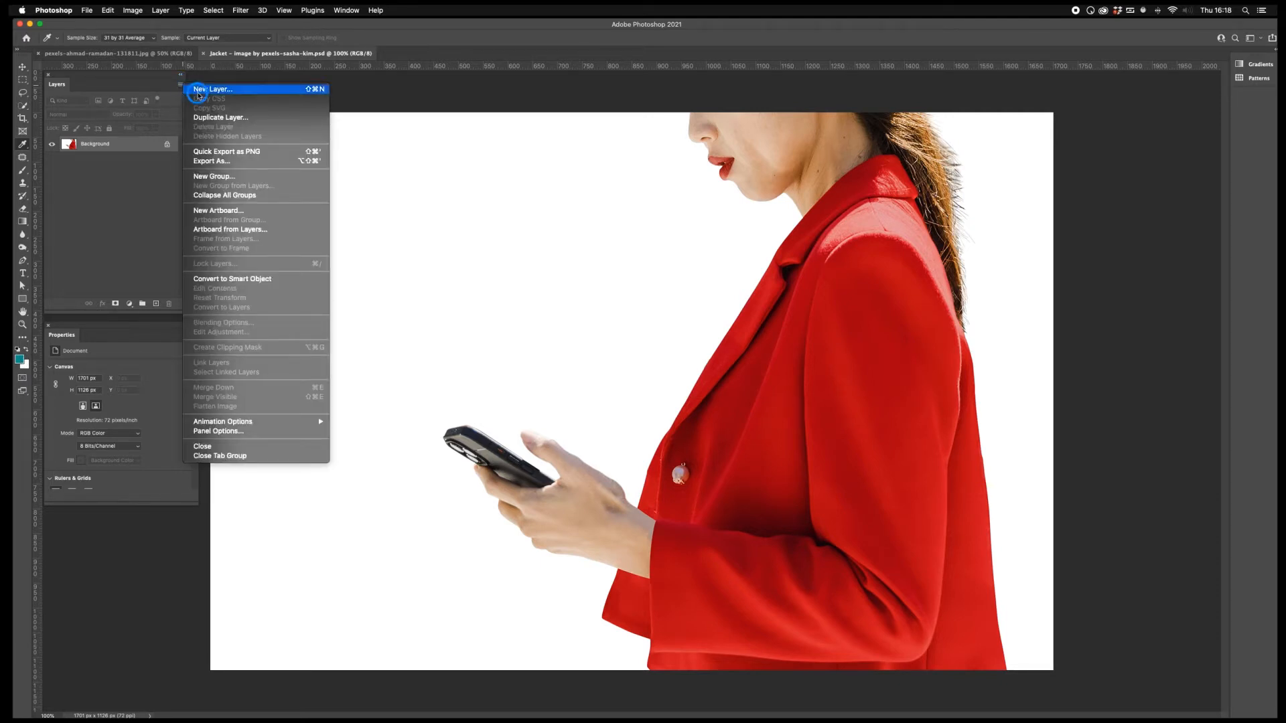
{"action": "left_click", "coordinate": [197, 94]}
{"action": "type", "text": "Target colour"}
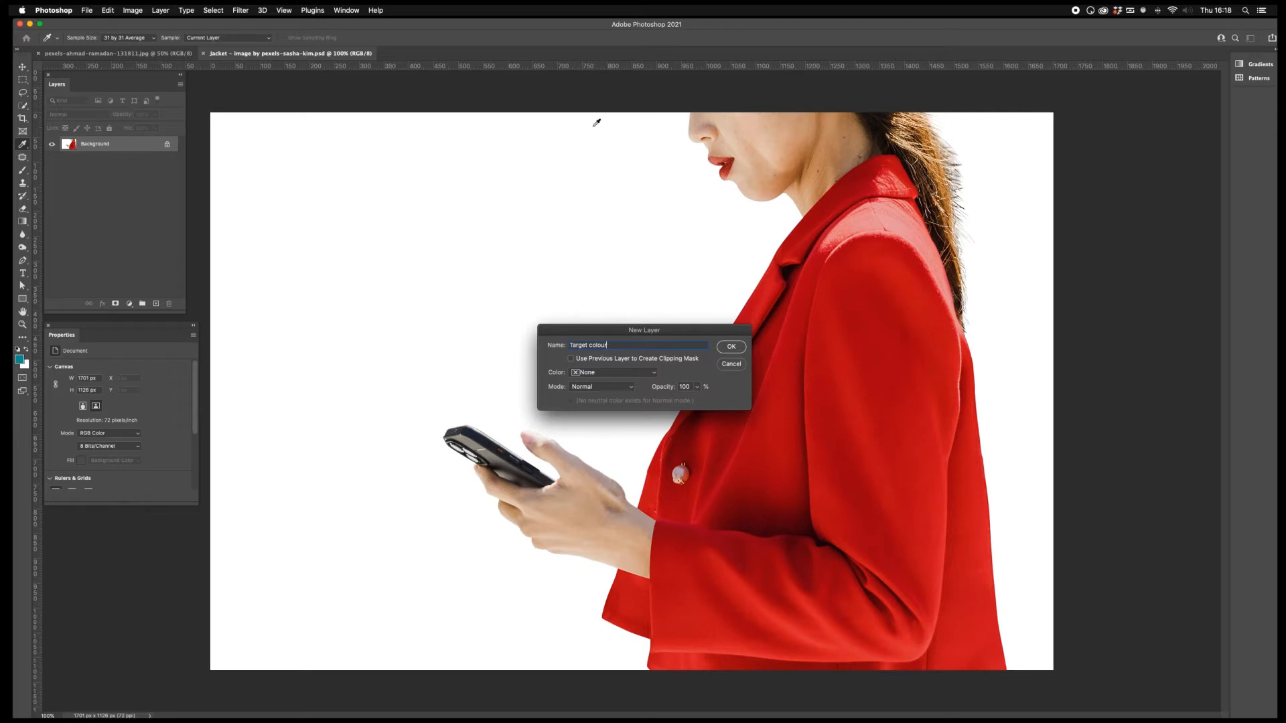
{"action": "left_click", "coordinate": [734, 346]}
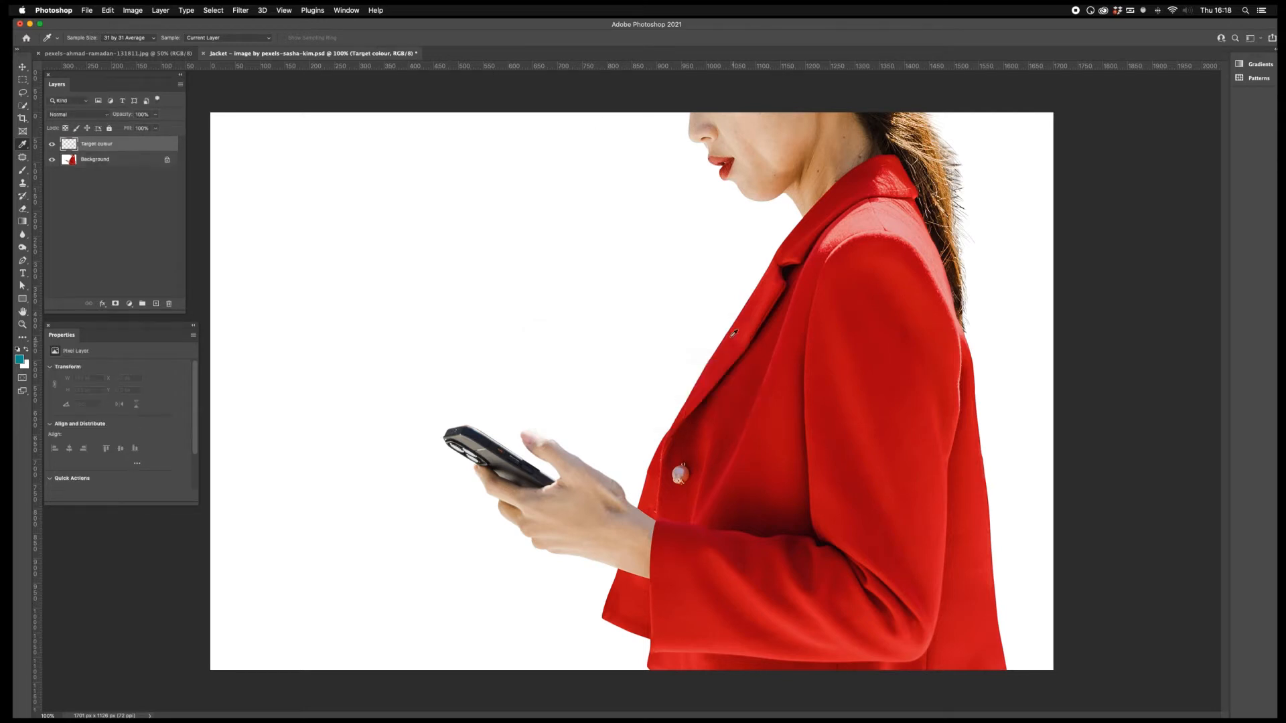
Fill a rectangular selection about 181 by 189 px in the white area beside the woman with the foreground colour, and deselect it
{"action": "left_click", "coordinate": [23, 80]}
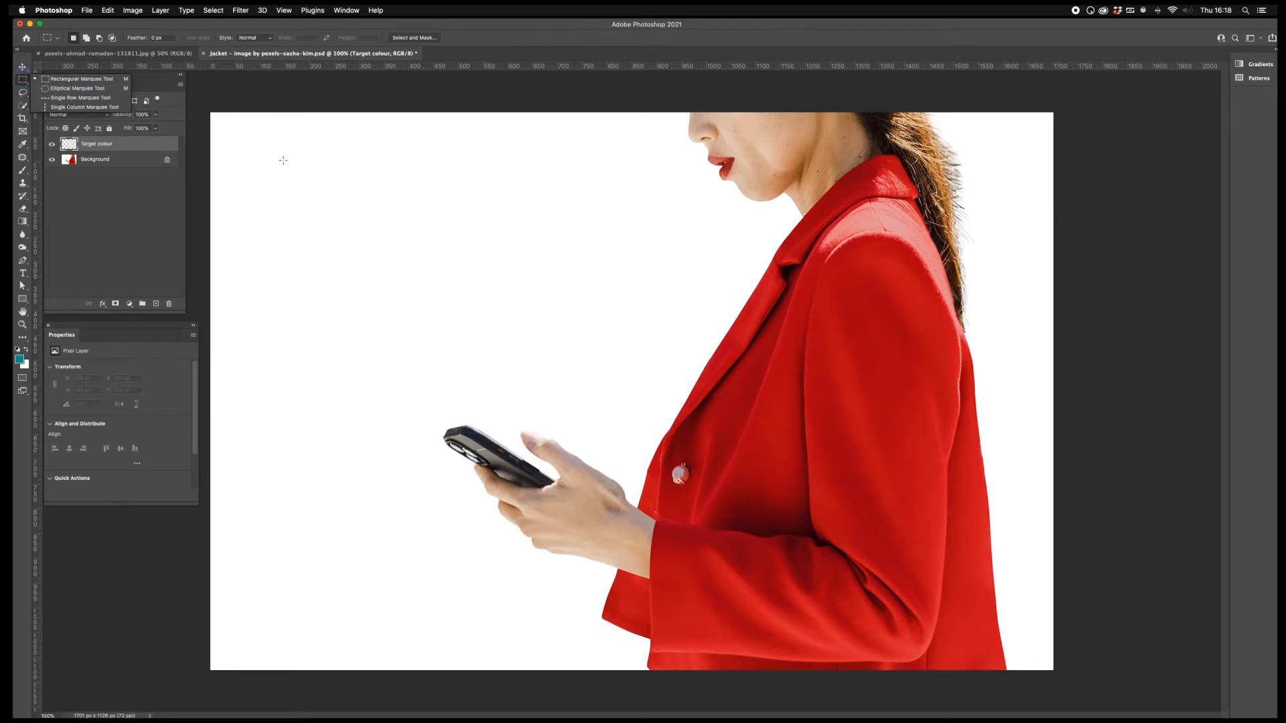
{"action": "left_click_drag", "start_coordinate": [282, 160], "coordinate": [368, 253]}
{"action": "left_click", "coordinate": [109, 11]}
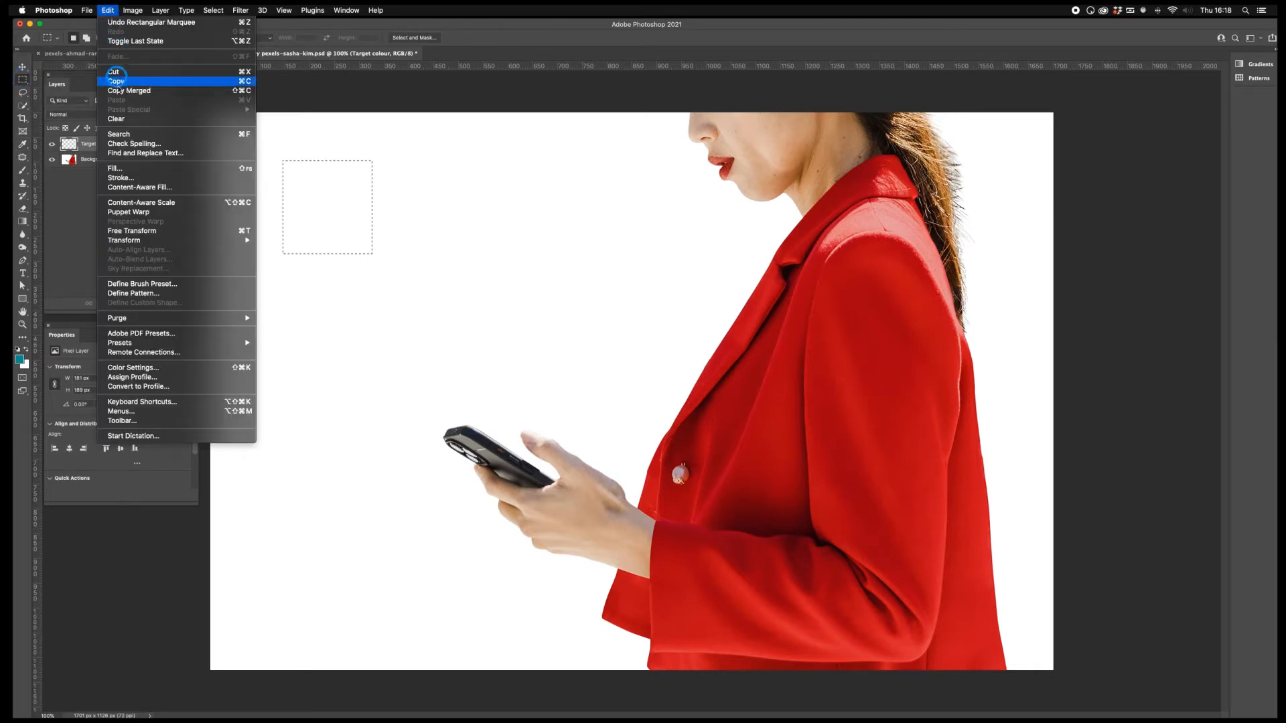
{"action": "left_click", "coordinate": [130, 168]}
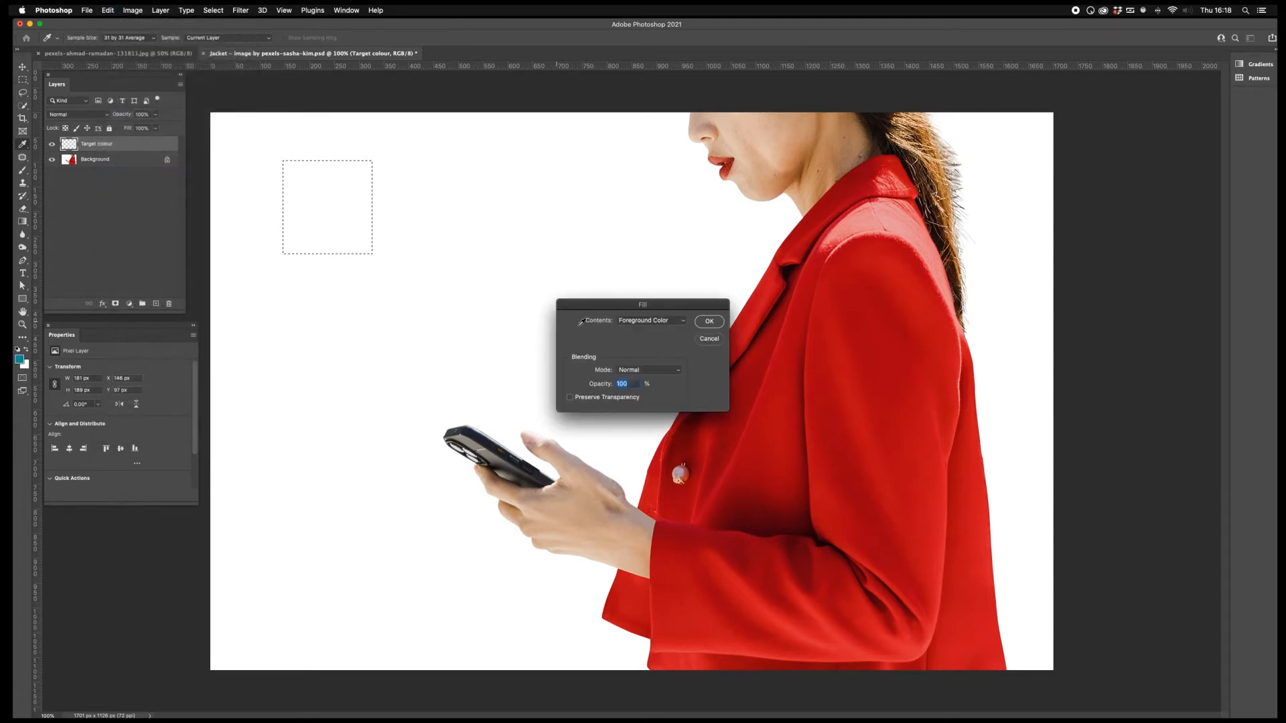
{"action": "left_click", "coordinate": [646, 322]}
{"action": "left_click", "coordinate": [645, 322]}
{"action": "left_click", "coordinate": [705, 322]}
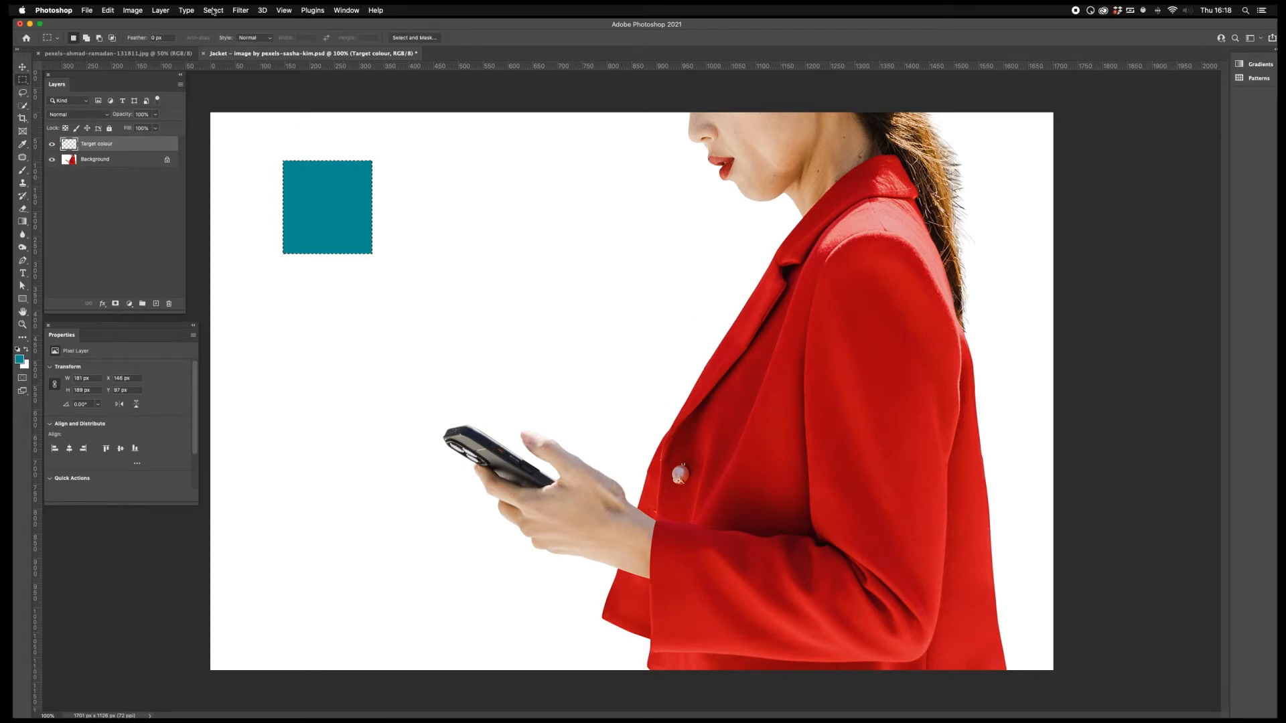
{"action": "left_click", "coordinate": [212, 10]}
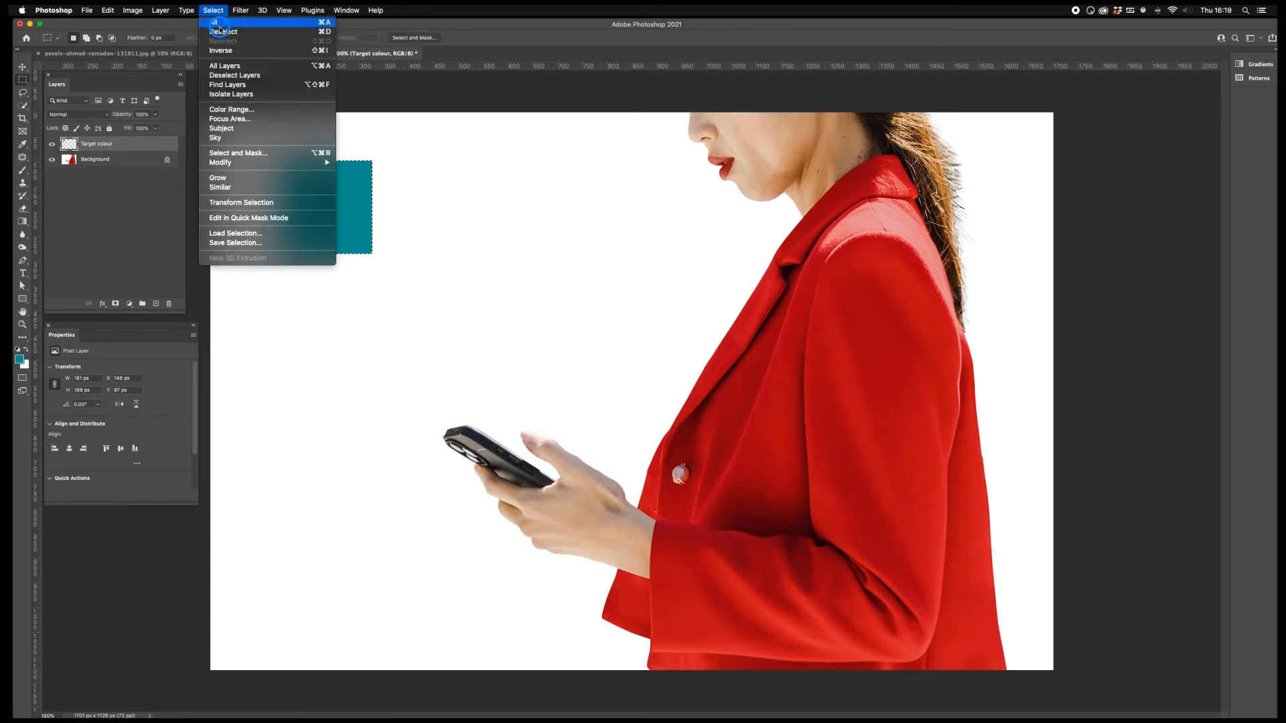
{"action": "left_click", "coordinate": [221, 31]}
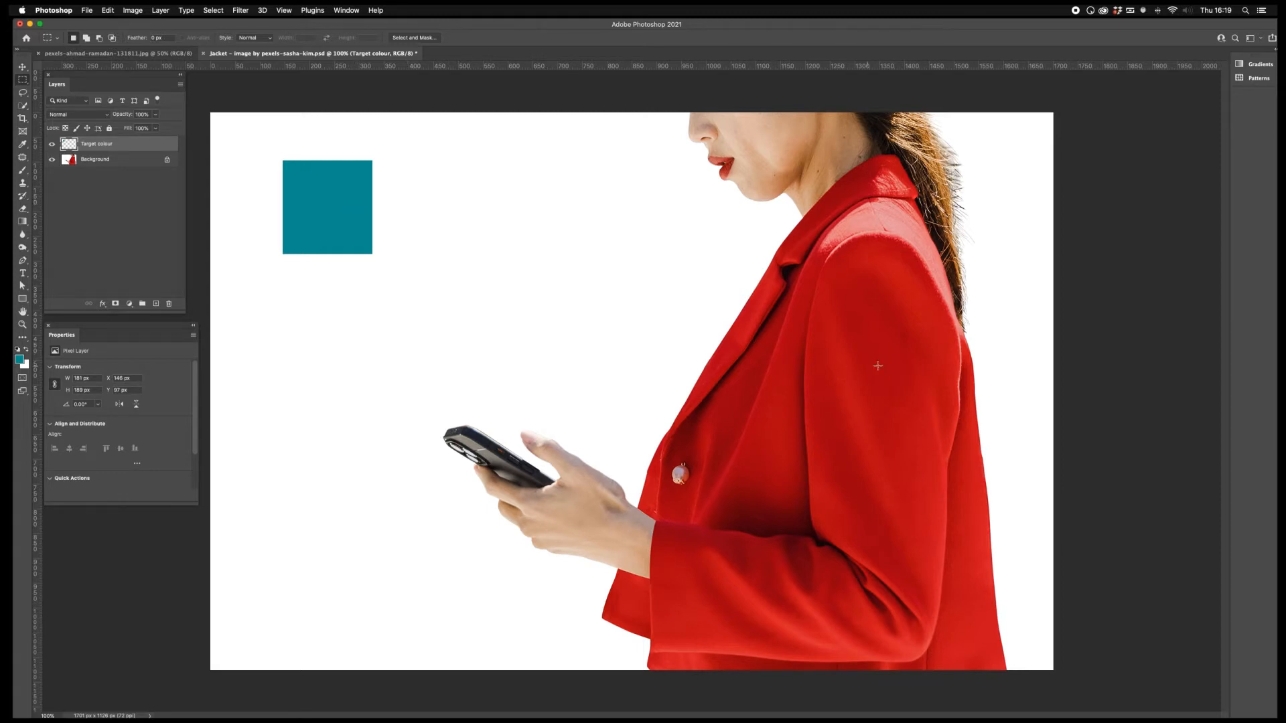
Sample the red of the jacket sleeve on the Background layer with the Eyedropper, using a 31 by 31 Average sample size
{"action": "left_click", "coordinate": [102, 160]}
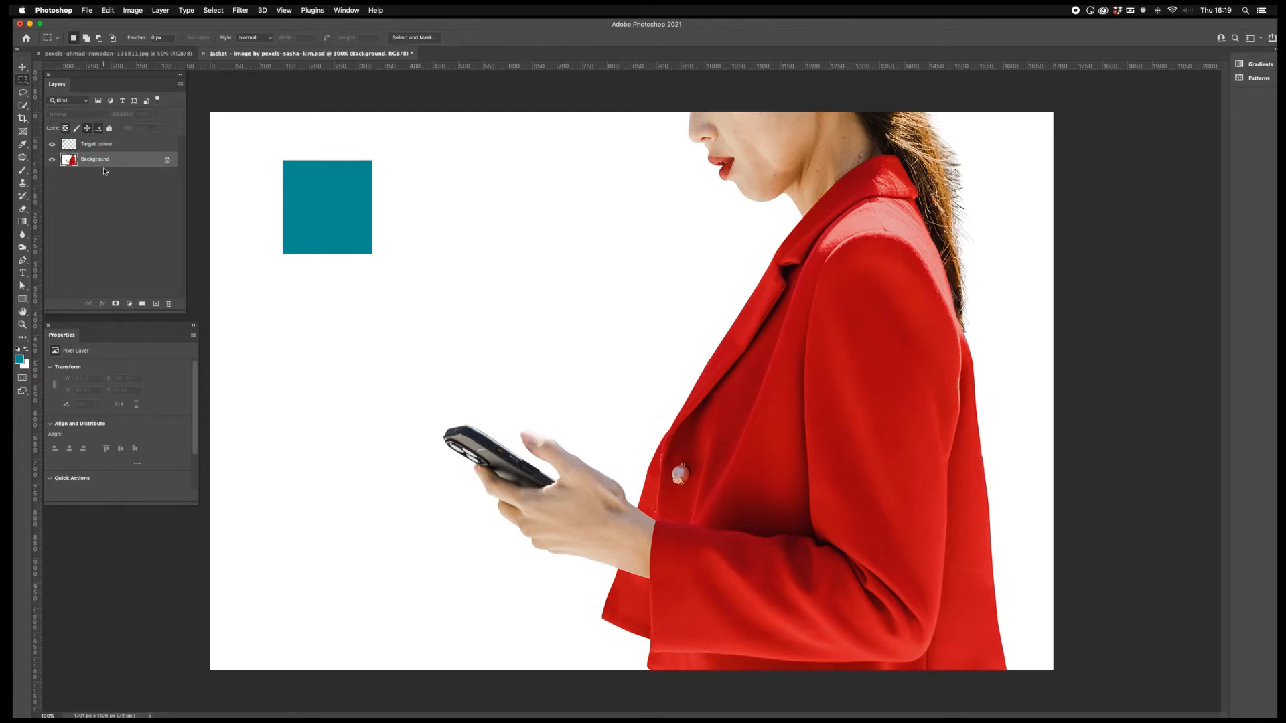
{"action": "left_click", "coordinate": [23, 143]}
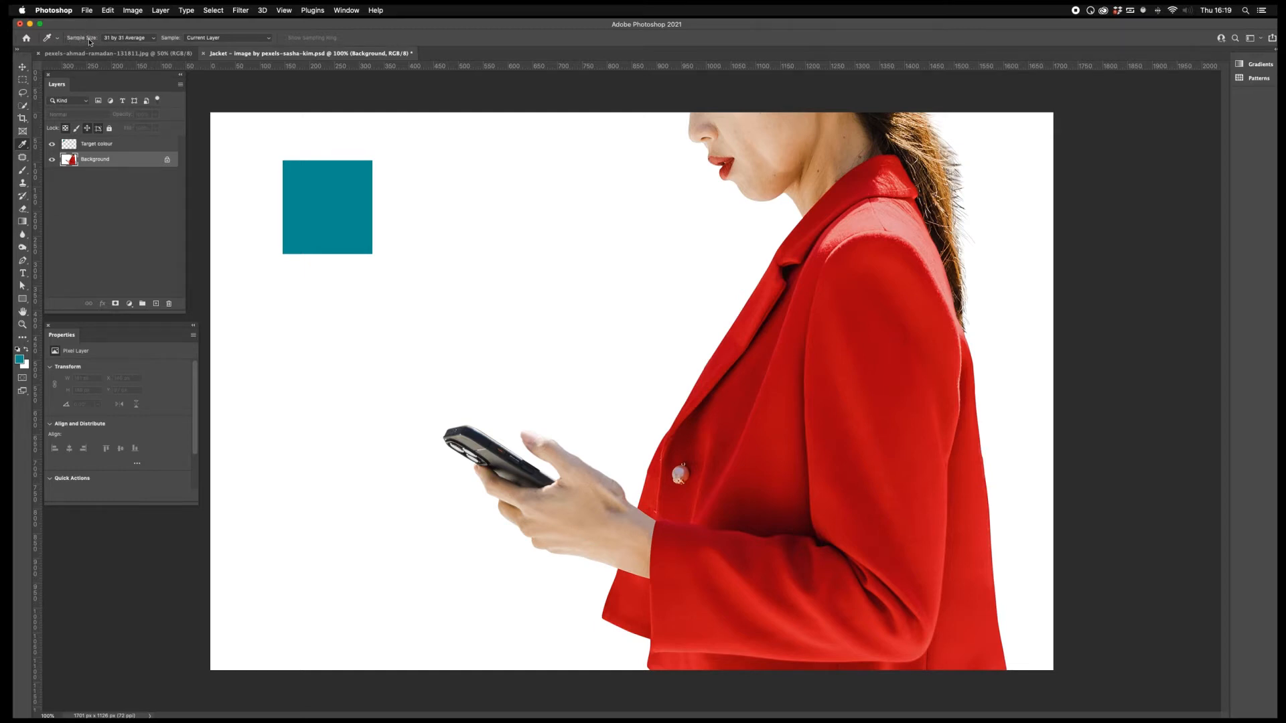
{"action": "left_click", "coordinate": [118, 40]}
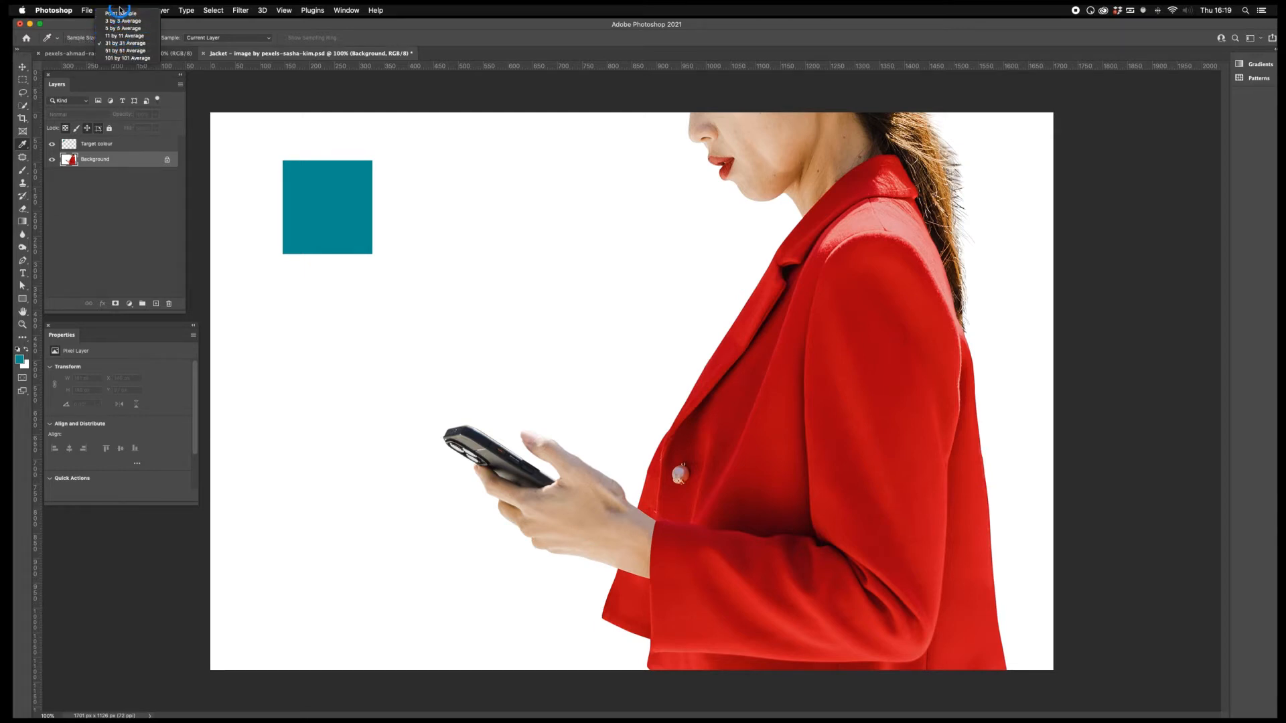
{"action": "left_click", "coordinate": [121, 19]}
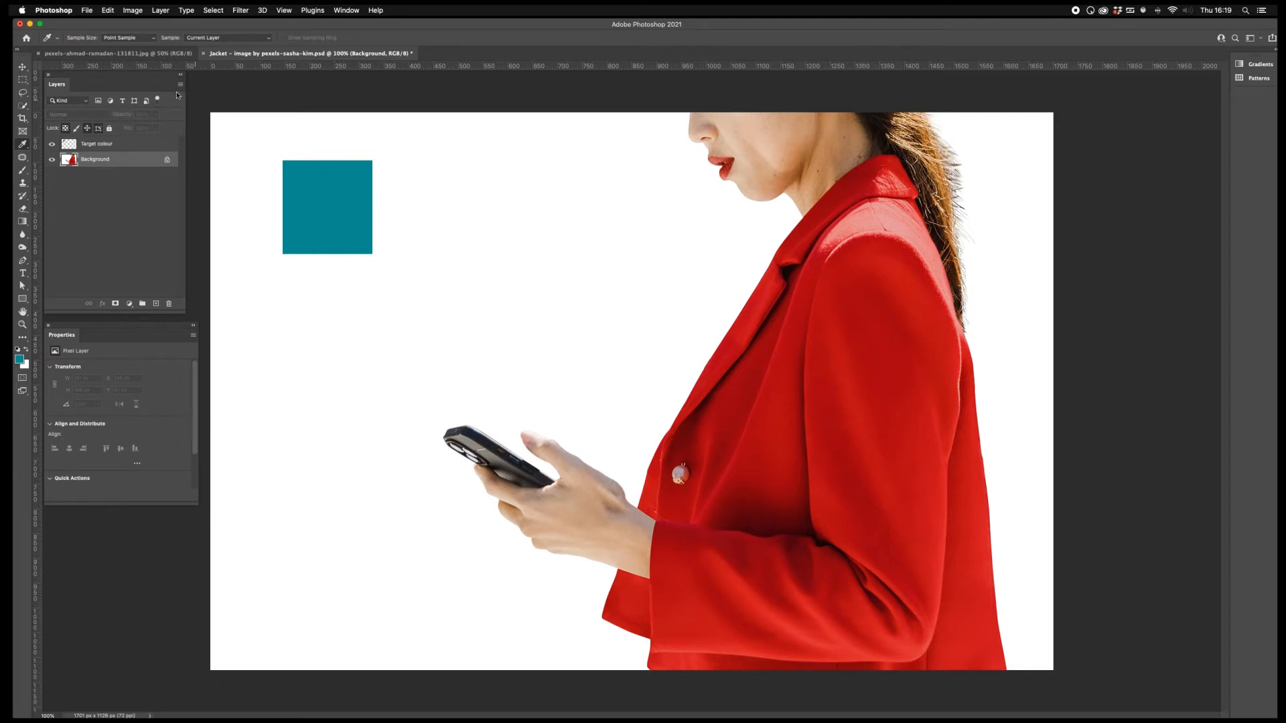
{"action": "left_click", "coordinate": [125, 39]}
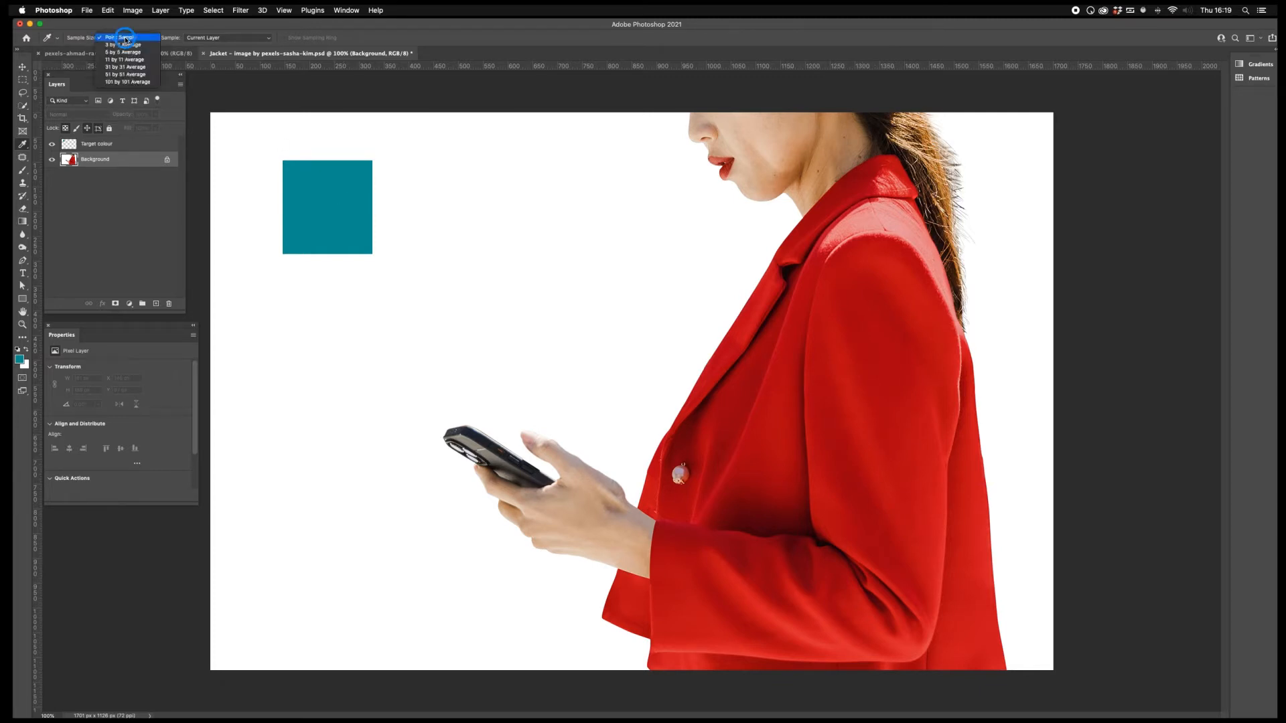
{"action": "left_click", "coordinate": [131, 68]}
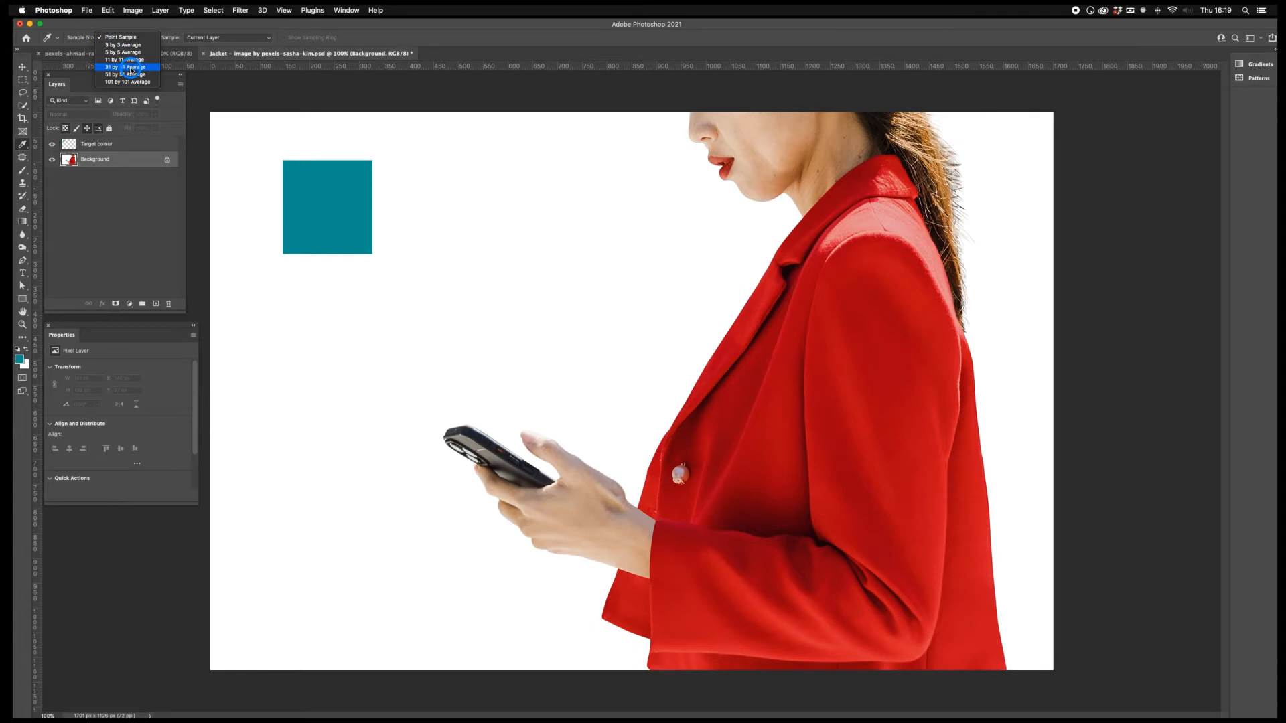
{"action": "left_click", "coordinate": [132, 68]}
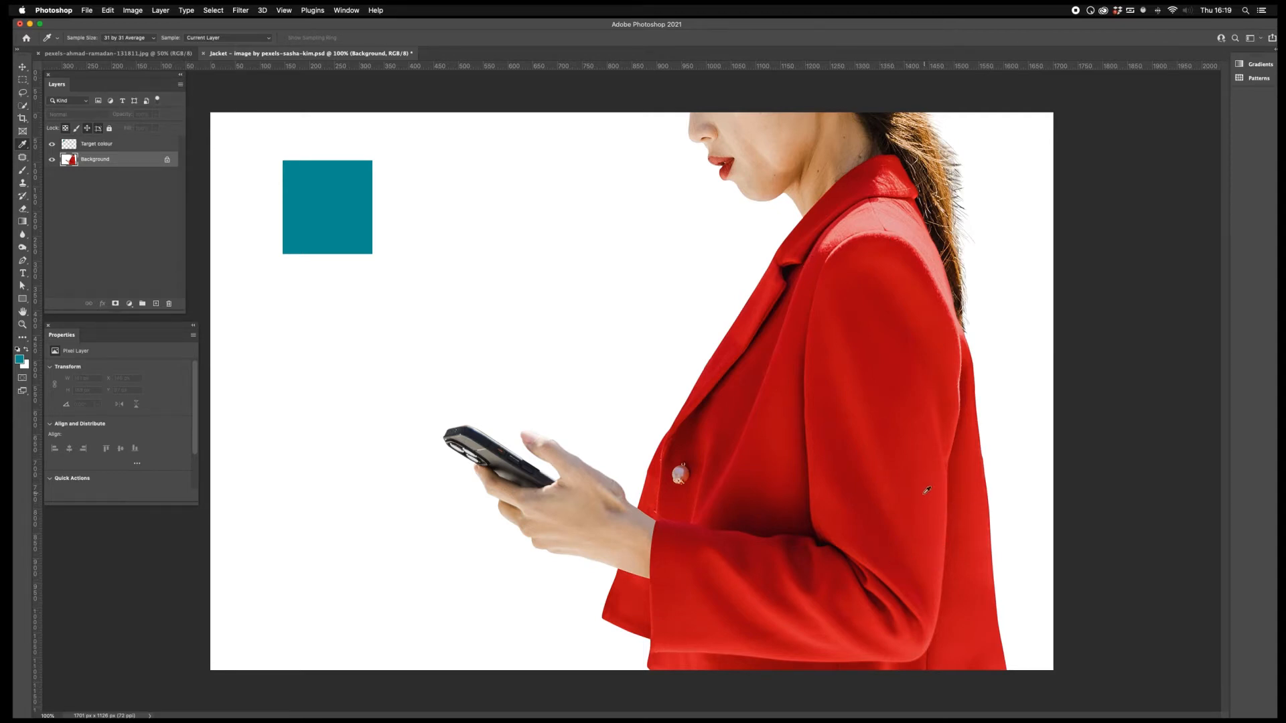
{"action": "left_click", "coordinate": [917, 504]}
Add a new layer named "Subject colour" above the Target colour layer
{"action": "left_click", "coordinate": [115, 147]}
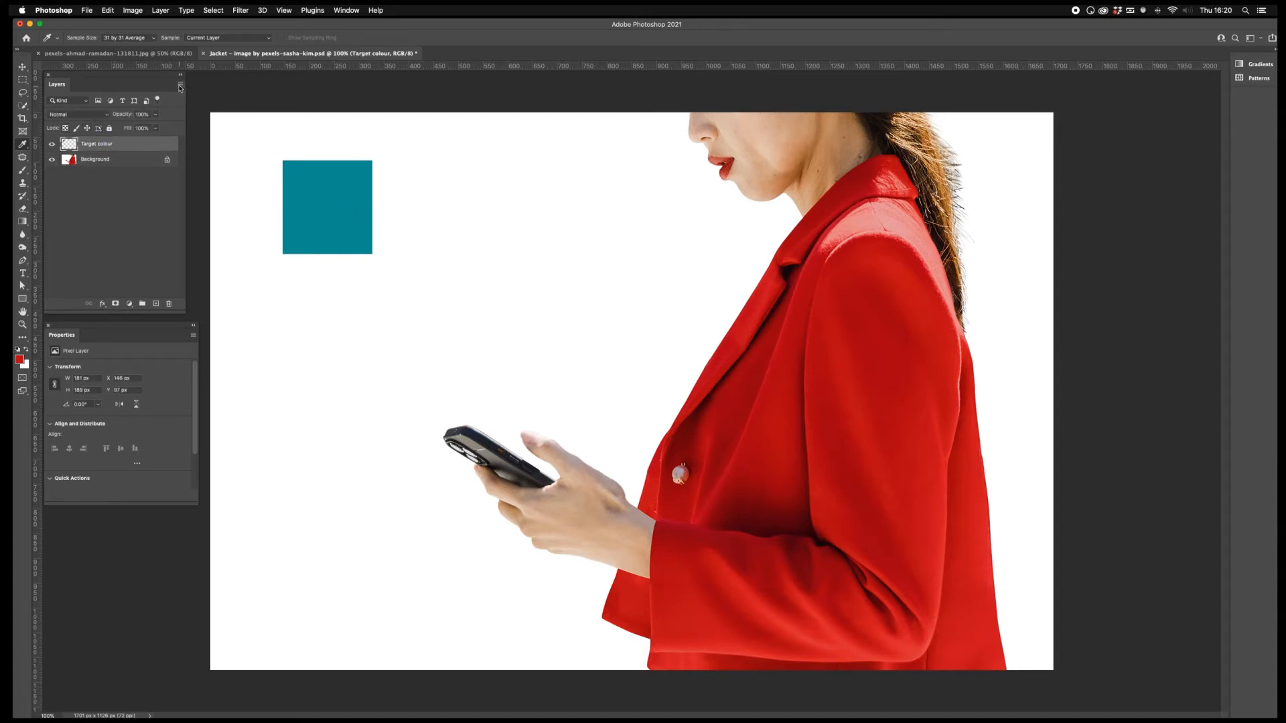
{"action": "left_click", "coordinate": [180, 84]}
{"action": "left_click", "coordinate": [227, 89]}
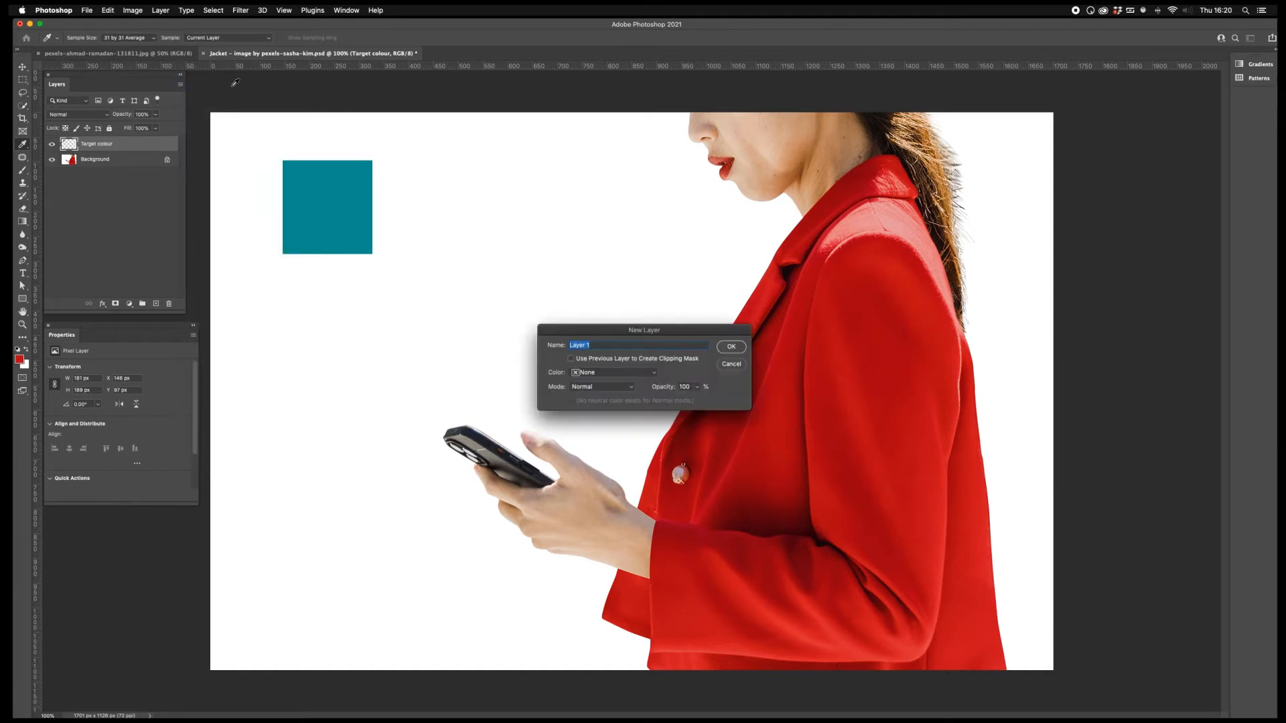
{"action": "type", "text": "Subject colour"}
{"action": "left_click", "coordinate": [731, 346]}
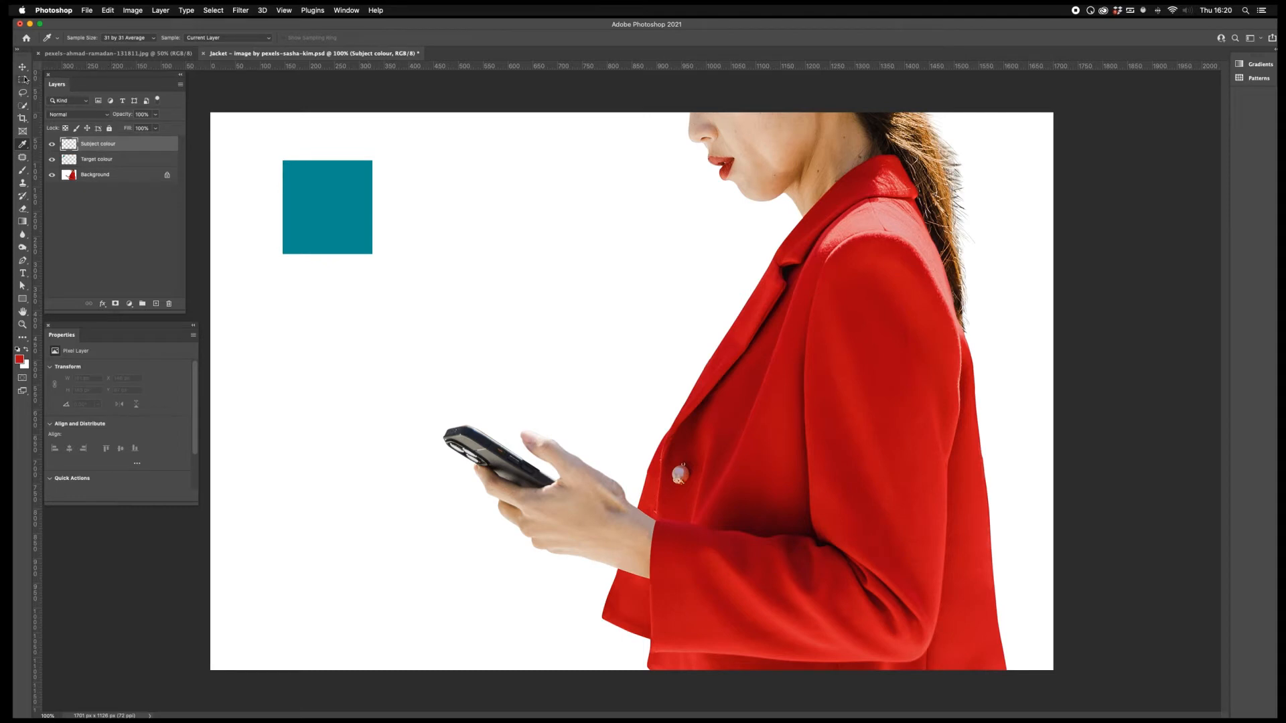
Fill a rectangular selection about 234 by 180 px, overlapping the teal swatch's lower corner, with the sampled red foreground colour, and deselect it
{"action": "left_click", "coordinate": [23, 79]}
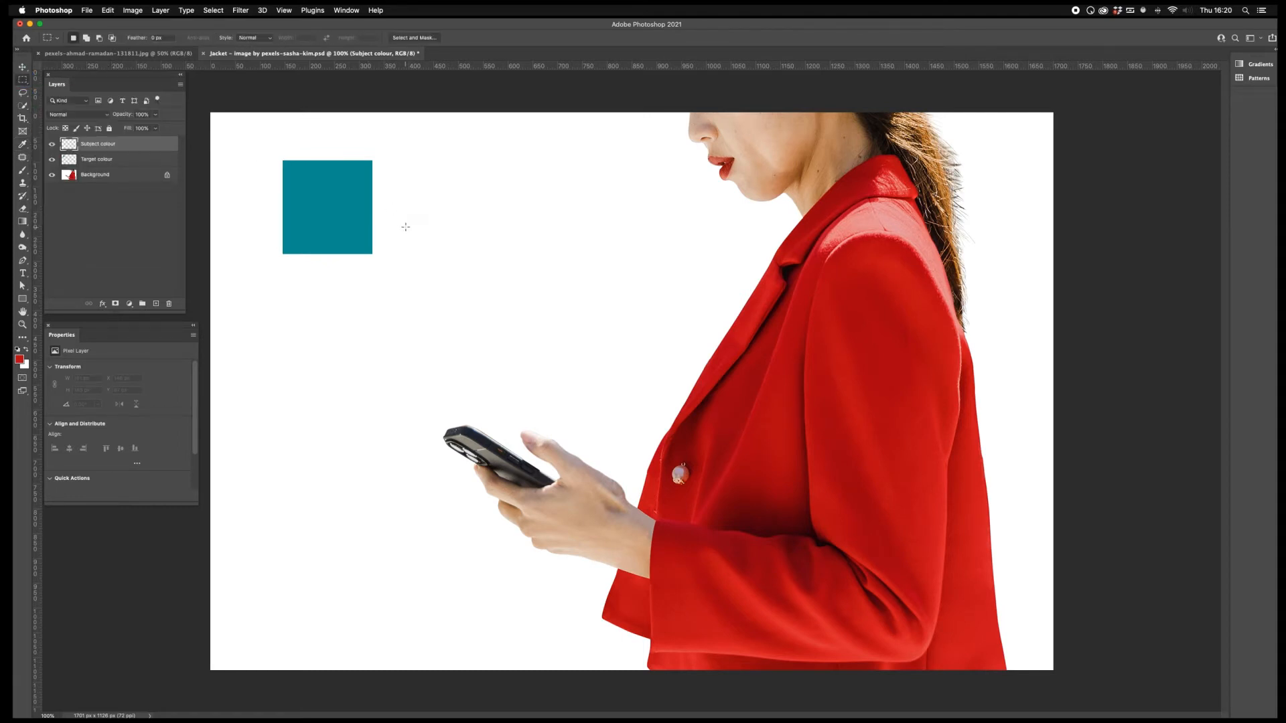
{"action": "left_click", "coordinate": [329, 204]}
{"action": "left_click_drag", "start_coordinate": [329, 204], "coordinate": [445, 292]}
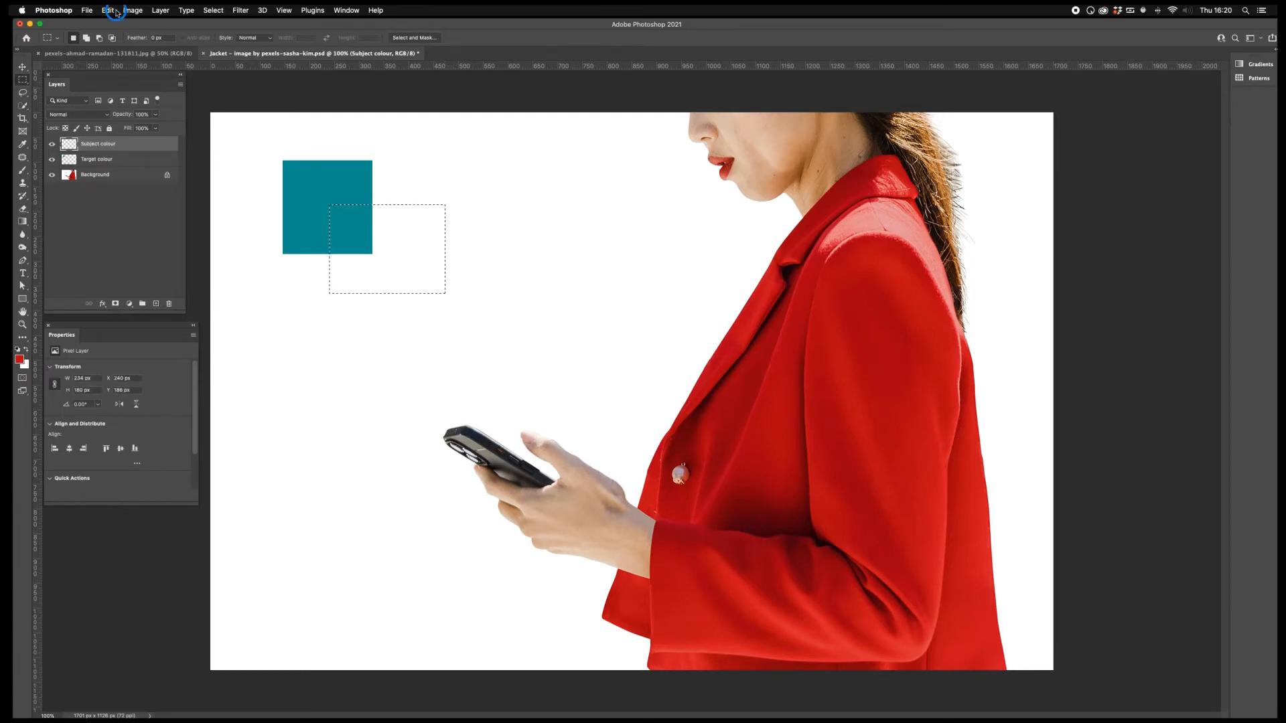
{"action": "left_click", "coordinate": [108, 10]}
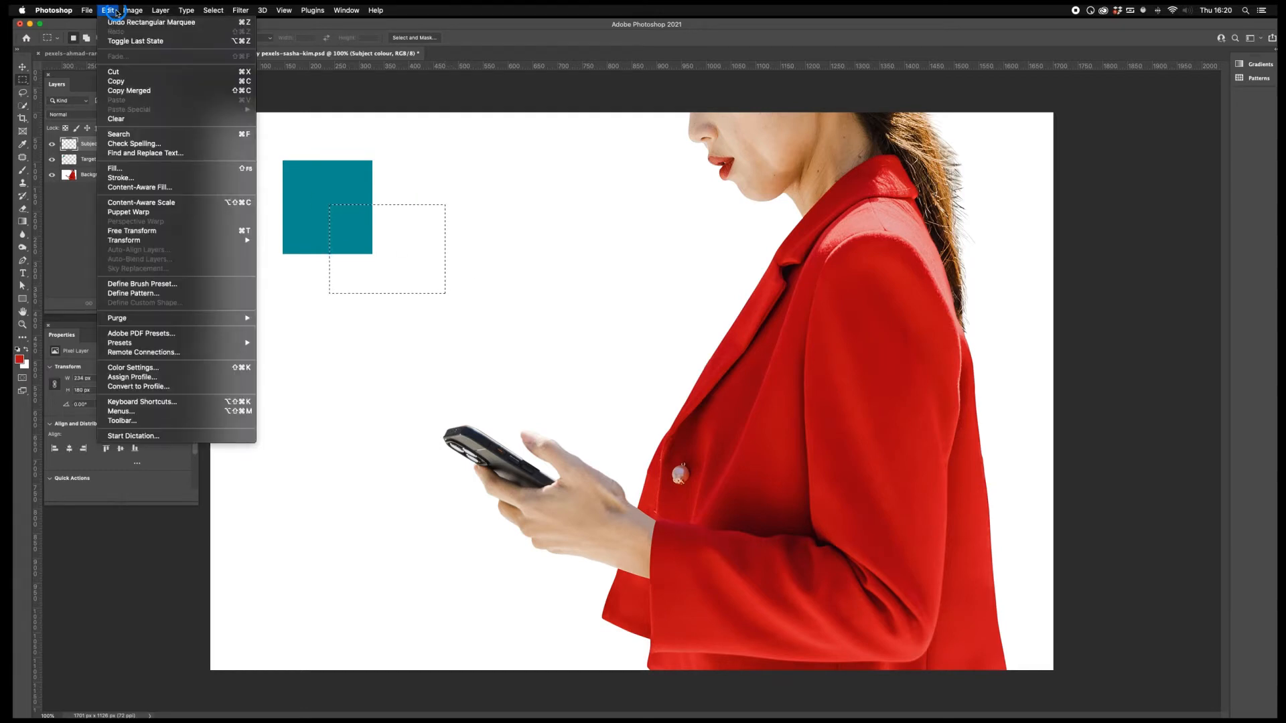
{"action": "left_click", "coordinate": [115, 168]}
{"action": "left_click", "coordinate": [683, 320]}
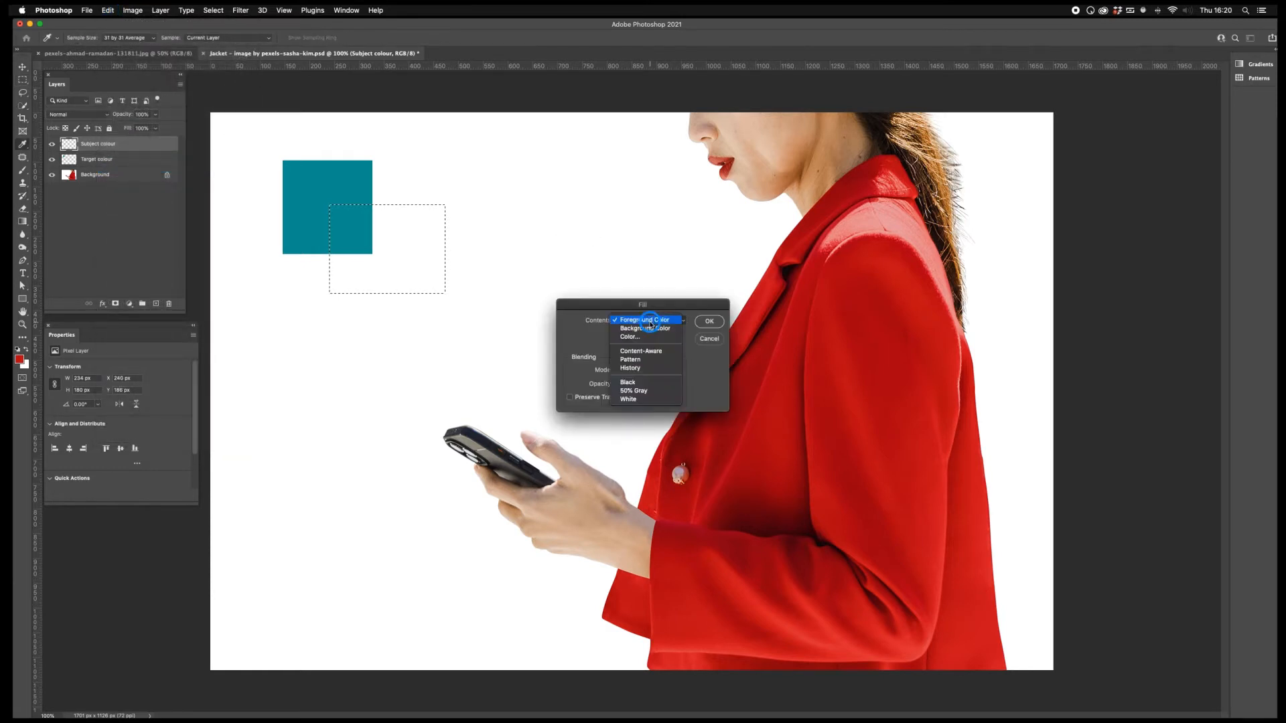
{"action": "left_click", "coordinate": [669, 320]}
{"action": "left_click", "coordinate": [710, 322]}
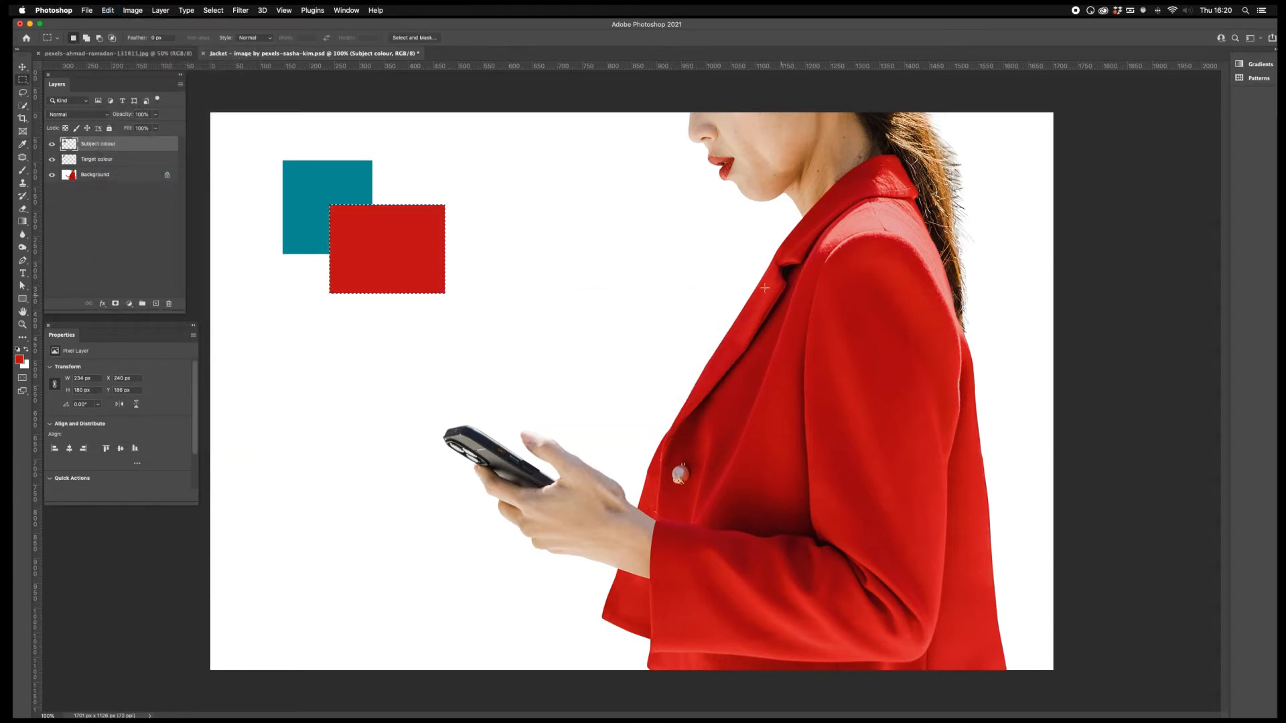
{"action": "left_click", "coordinate": [213, 10]}
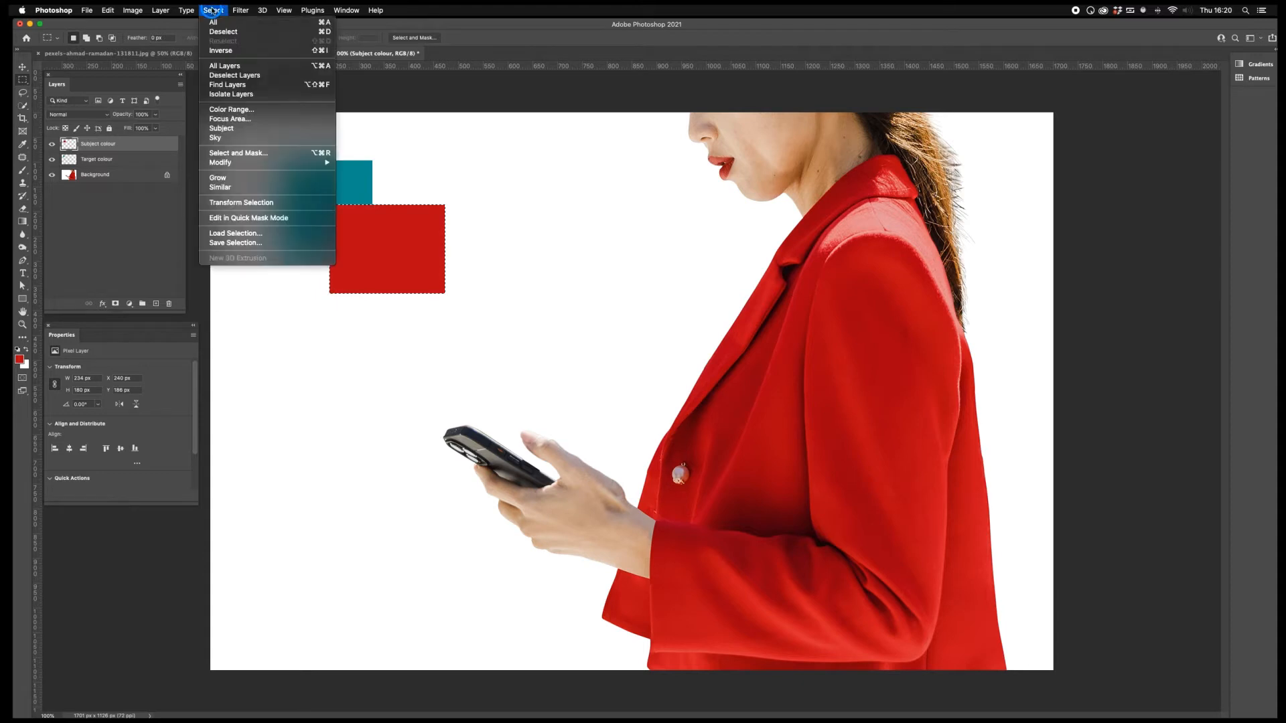
{"action": "left_click", "coordinate": [221, 32]}
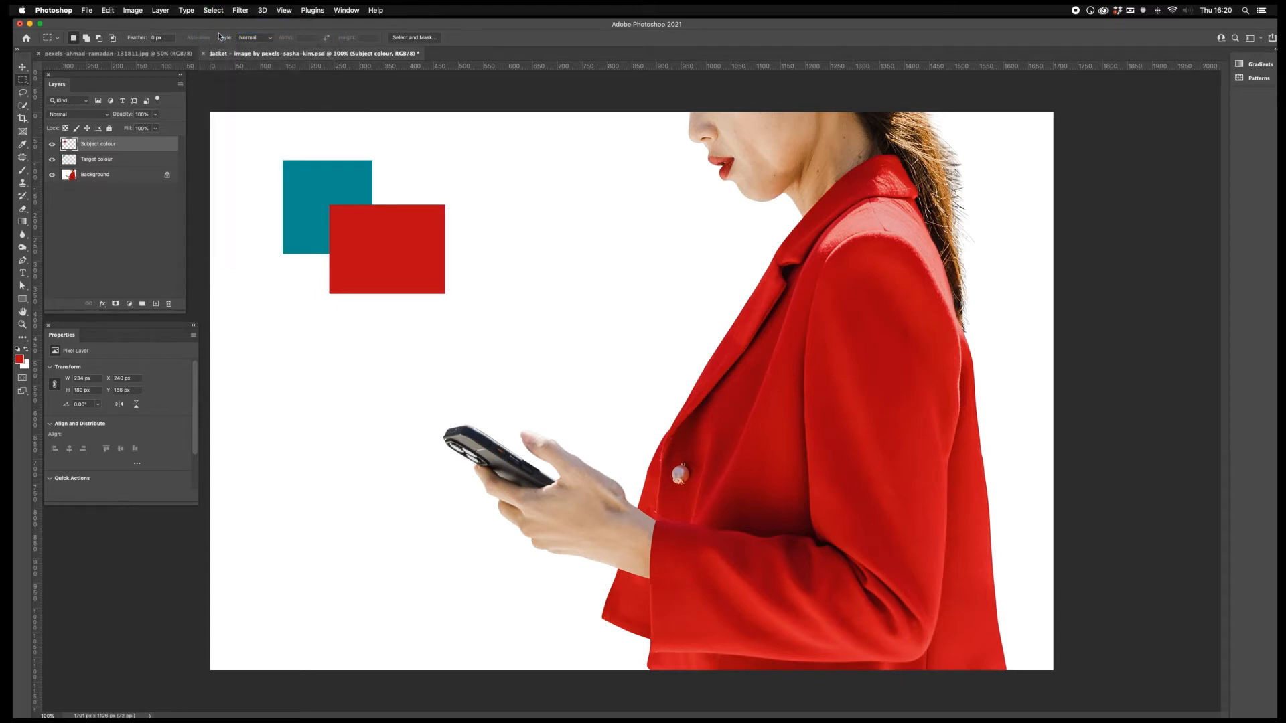
Hide the Background layer and sample the teal swatch on the Target colour layer as foreground colour, checking its hex code in the Color Picker
{"action": "left_click", "coordinate": [52, 175]}
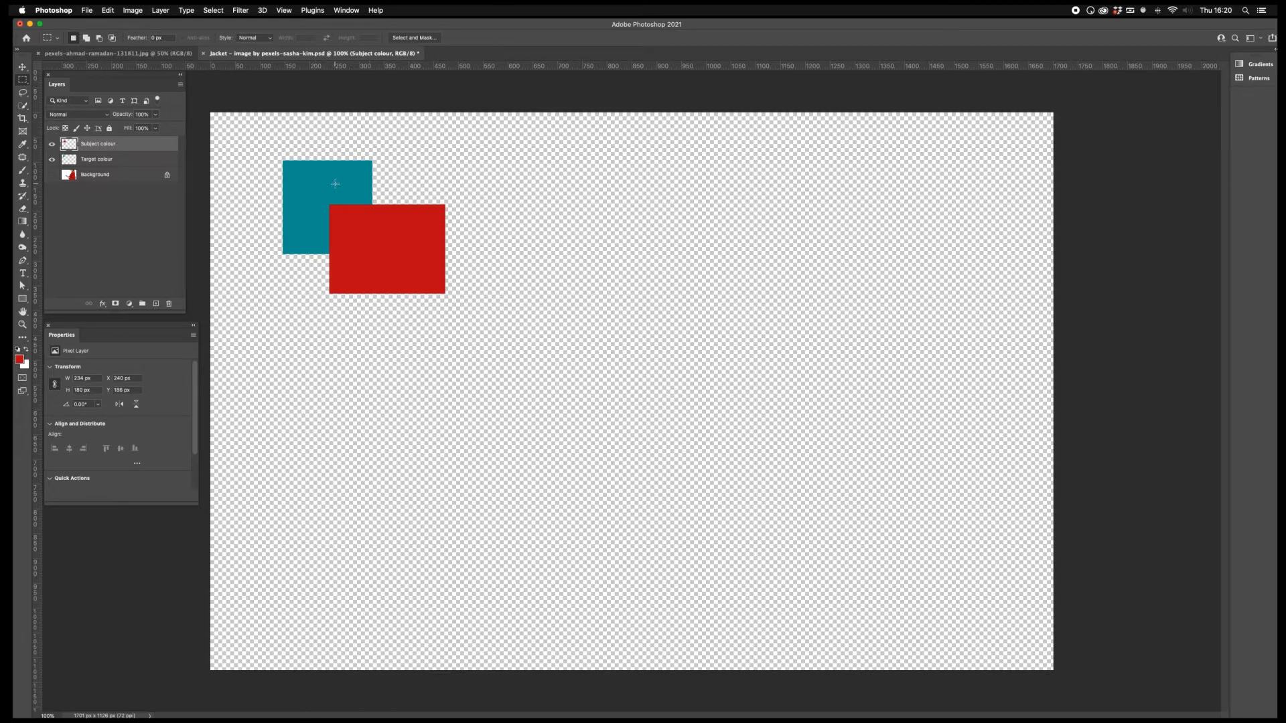
{"action": "left_click", "coordinate": [94, 160]}
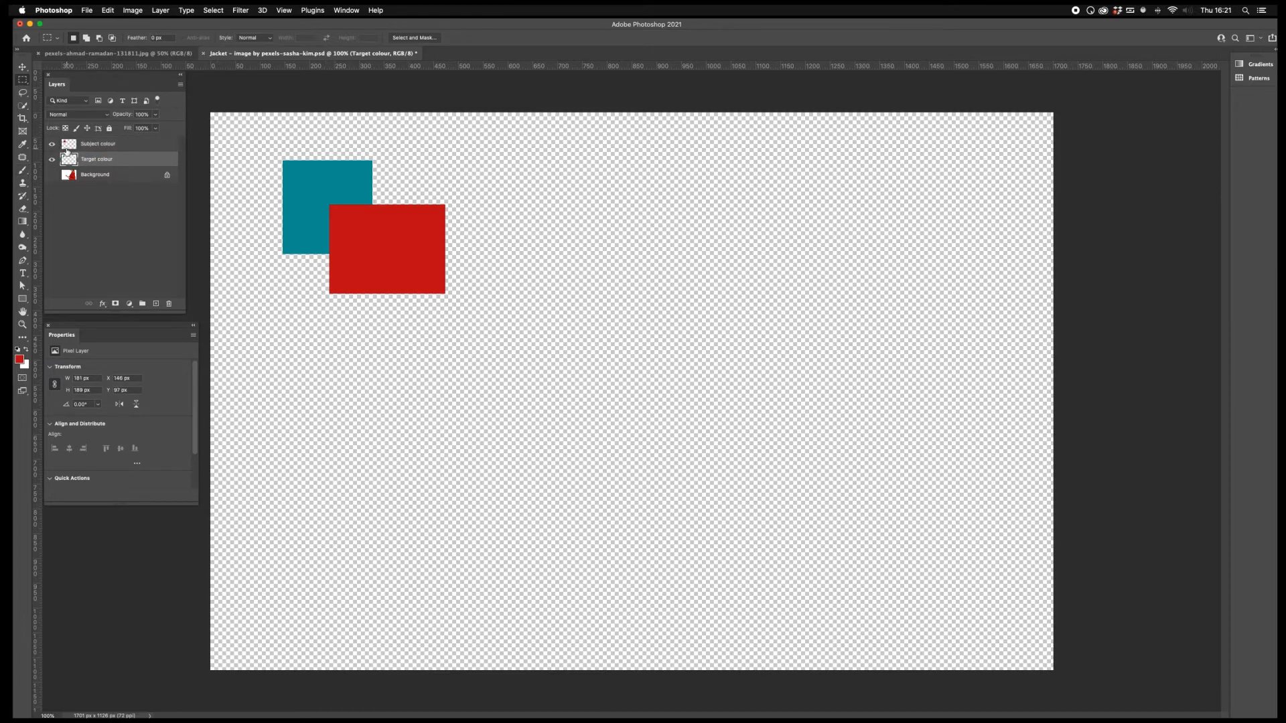
{"action": "left_click", "coordinate": [22, 144]}
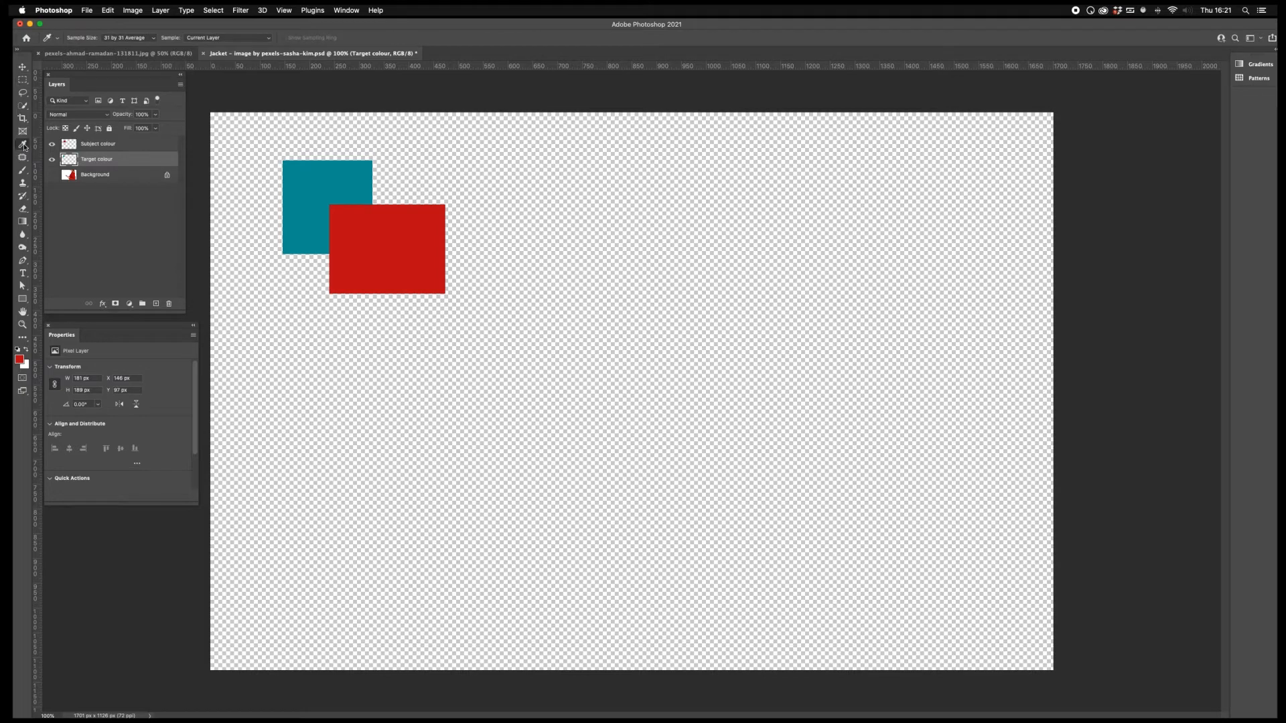
{"action": "left_click", "coordinate": [301, 176]}
{"action": "left_click", "coordinate": [21, 360]}
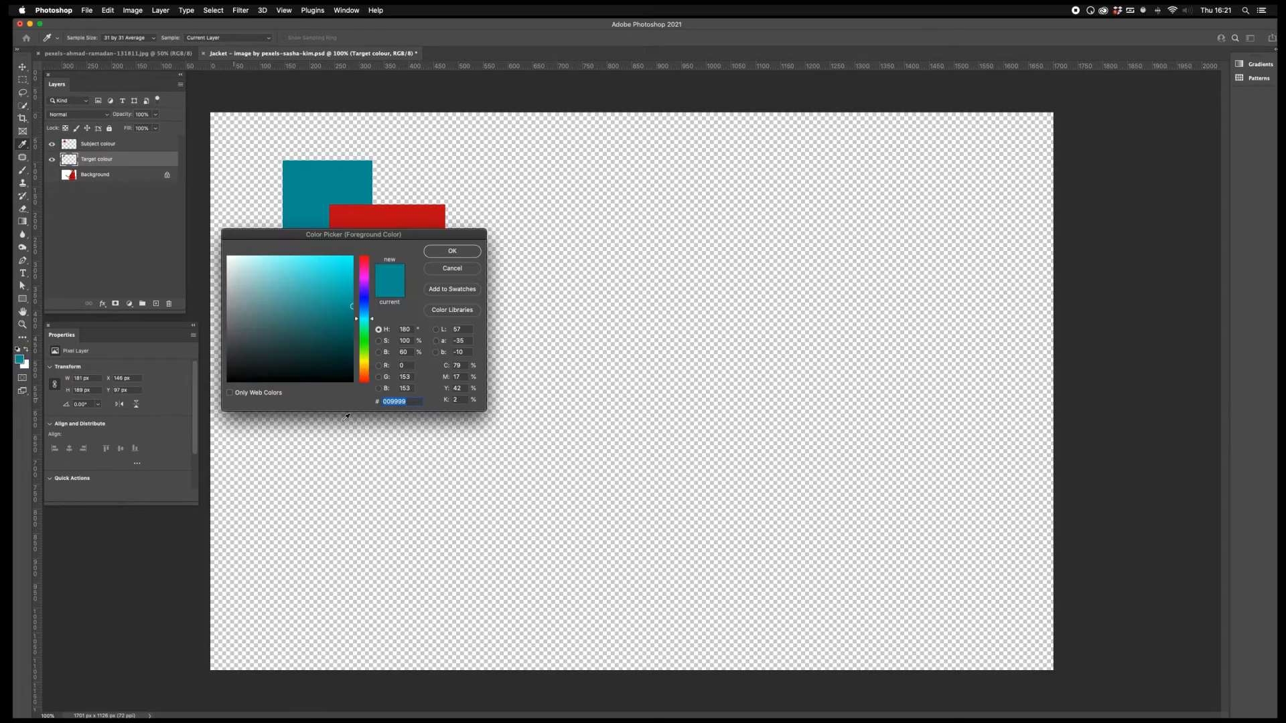
{"action": "left_click", "coordinate": [411, 404]}
{"action": "left_click", "coordinate": [452, 251]}
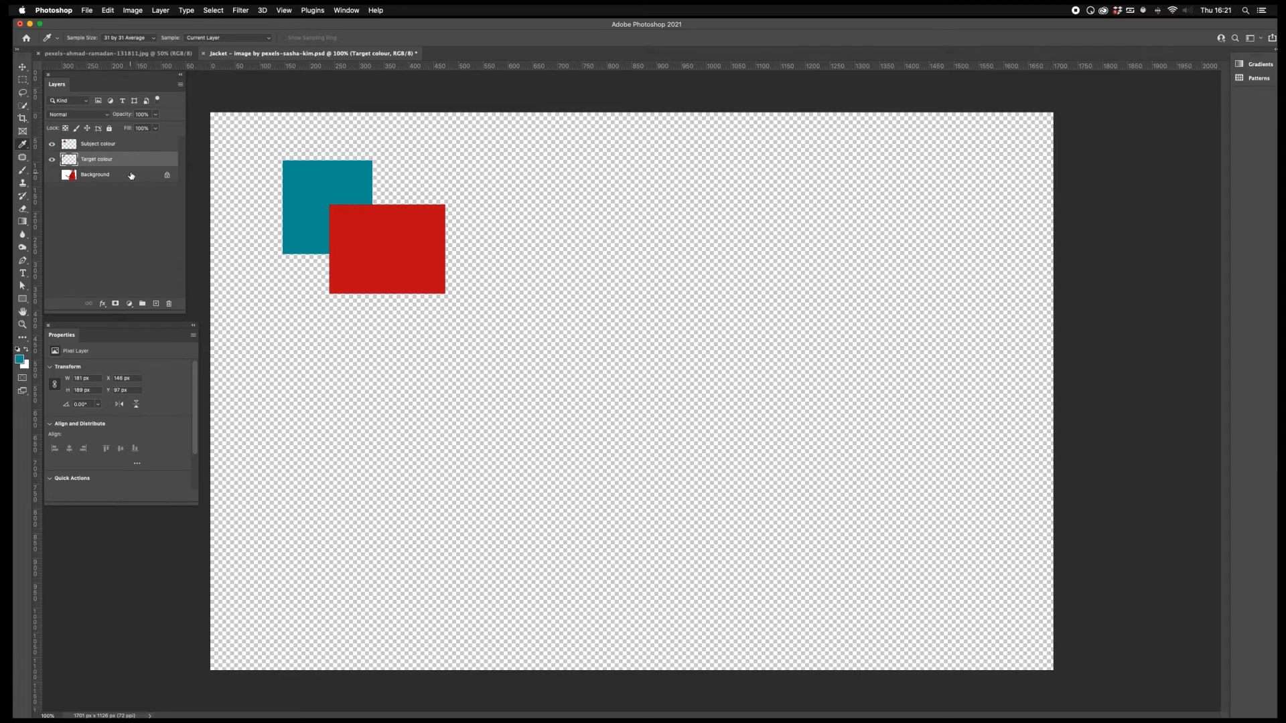
Add a Solid Color fill layer in 009999 directly above the Subject colour layer
{"action": "left_click", "coordinate": [104, 148]}
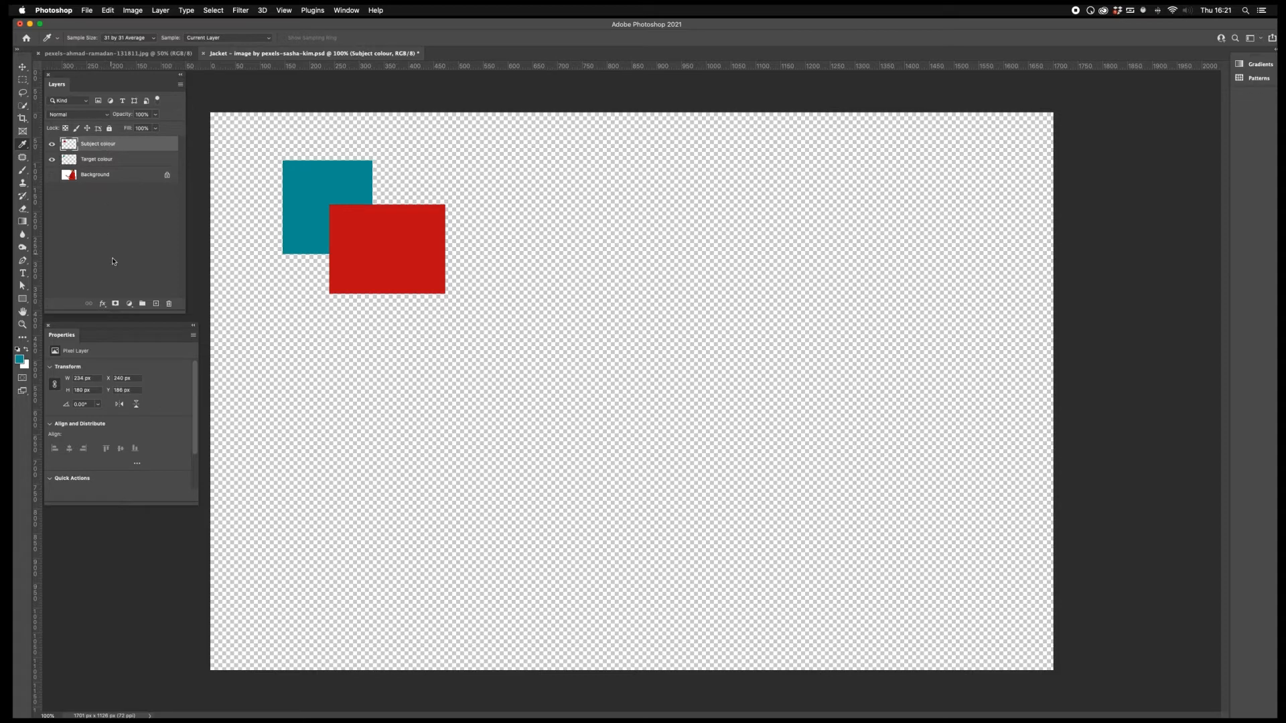
{"action": "left_click", "coordinate": [129, 303]}
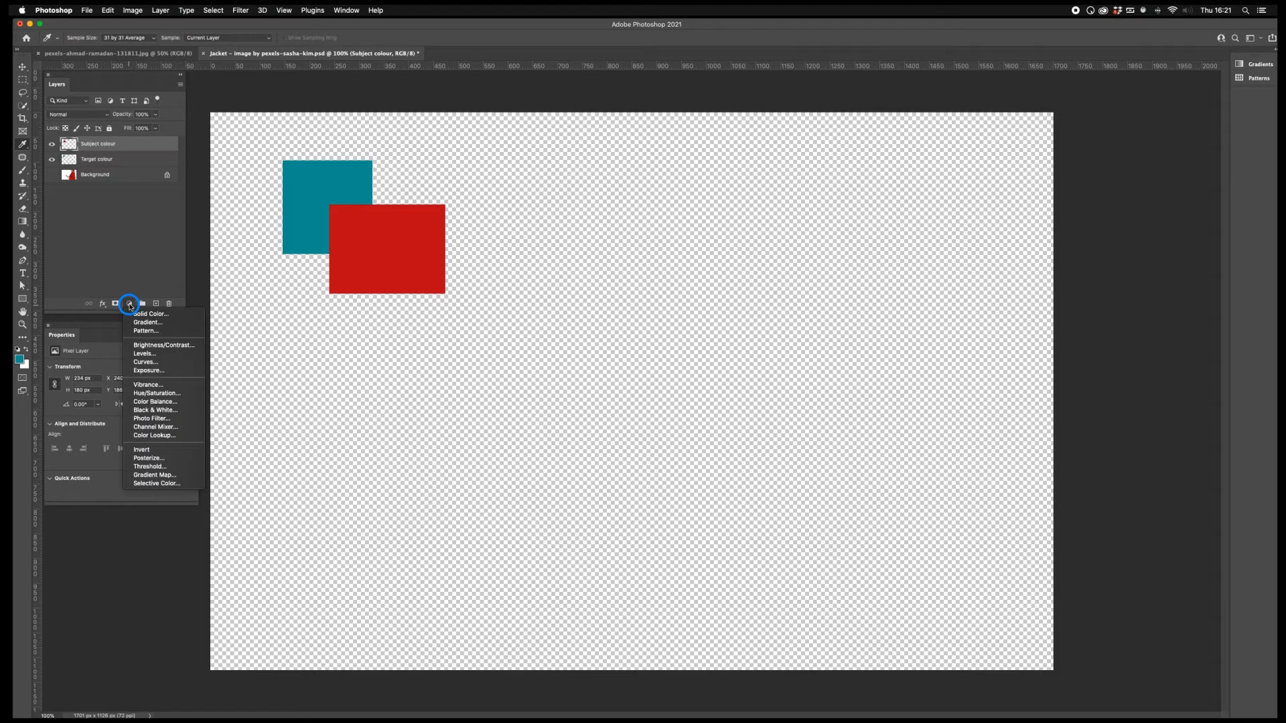
{"action": "left_click", "coordinate": [139, 314]}
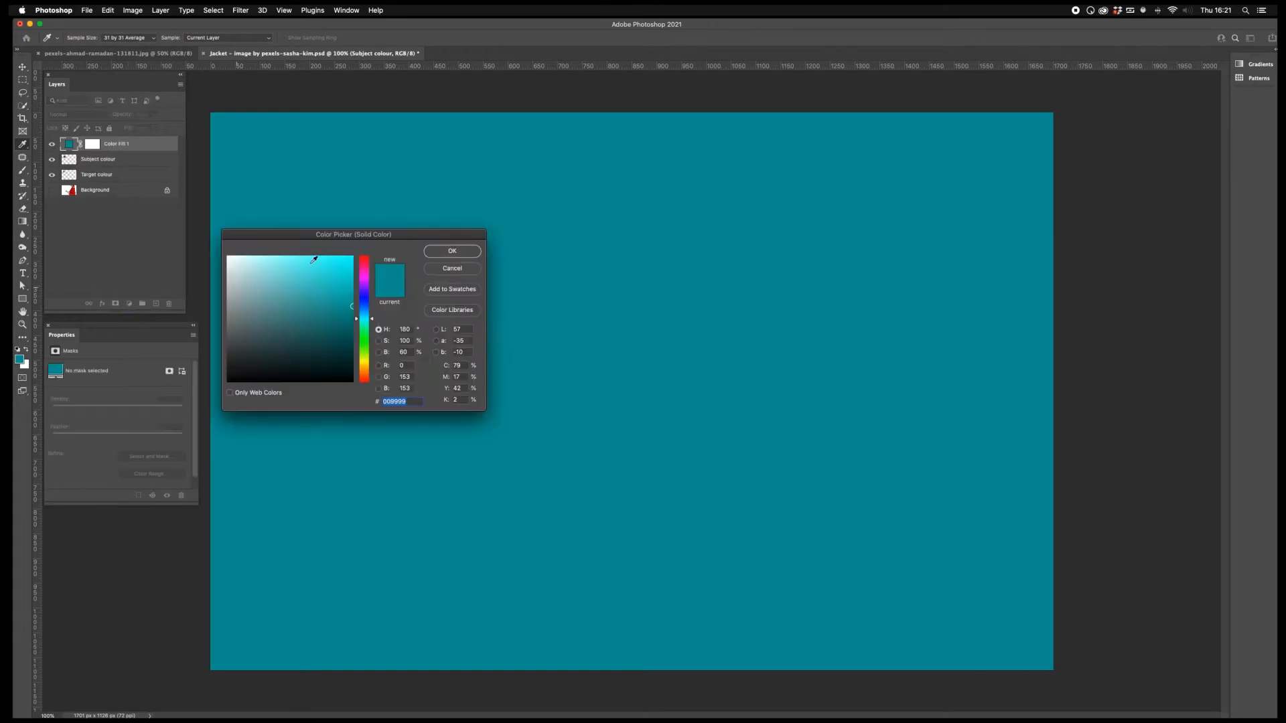
{"action": "left_click", "coordinate": [436, 251]}
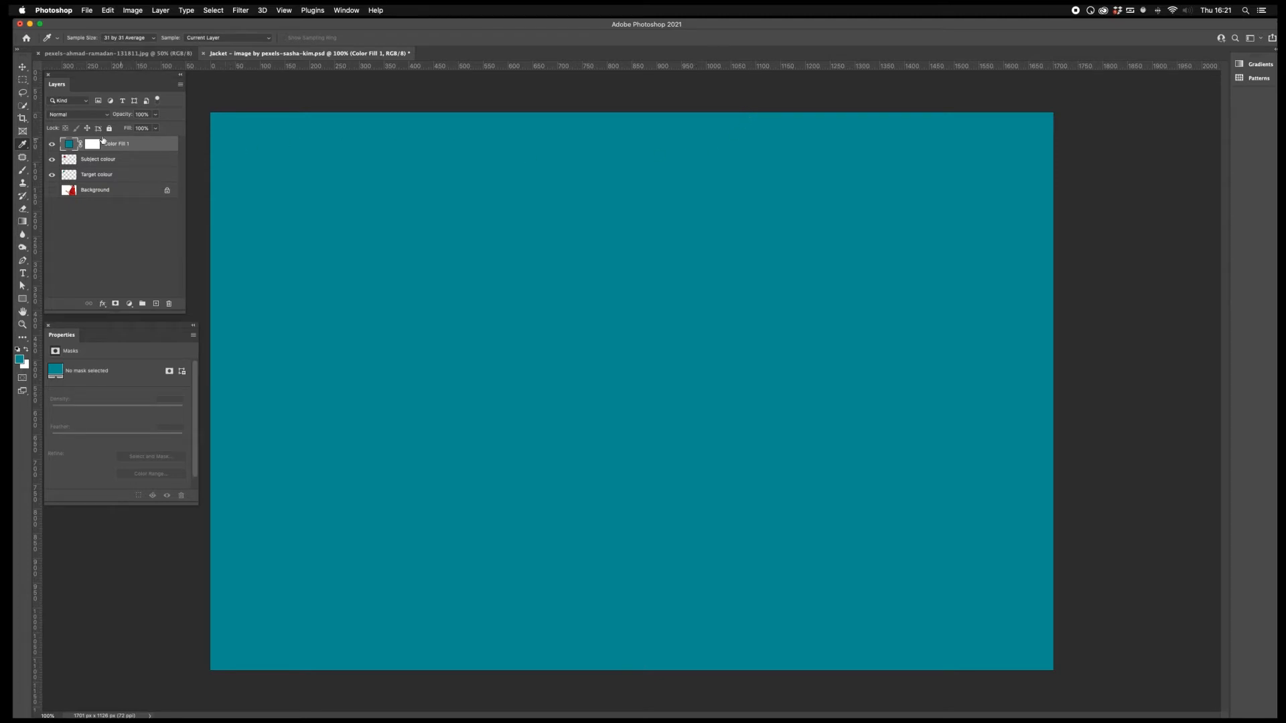
Set the colour fill layer's blend mode to Color and clip it to the Subject colour layer
{"action": "left_click", "coordinate": [75, 115]}
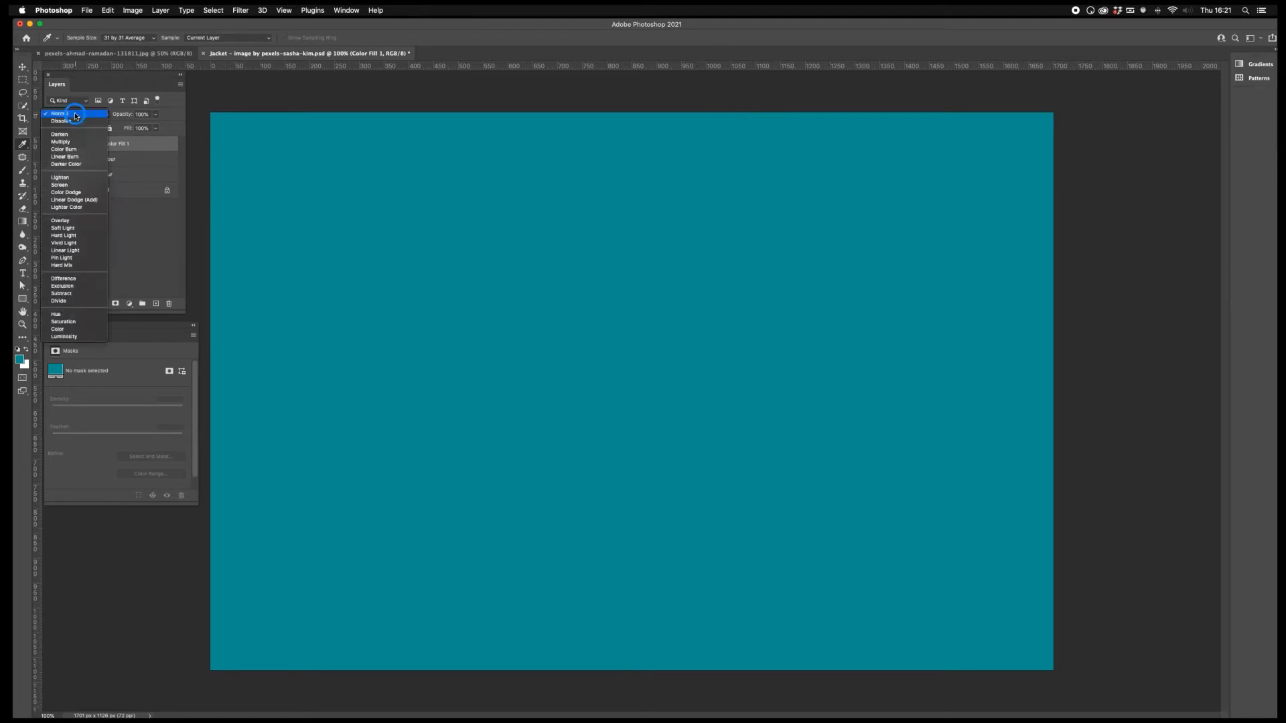
{"action": "left_click", "coordinate": [86, 328]}
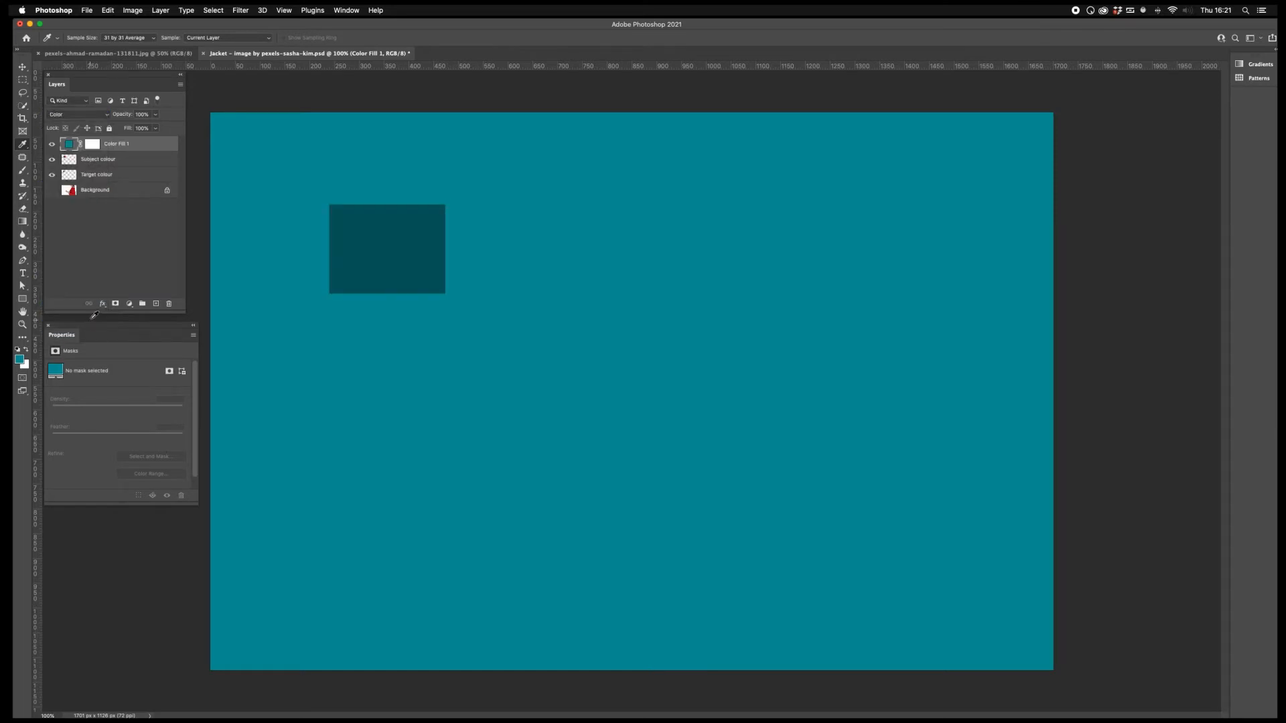
{"action": "left_click", "coordinate": [180, 85]}
{"action": "left_click", "coordinate": [247, 349]}
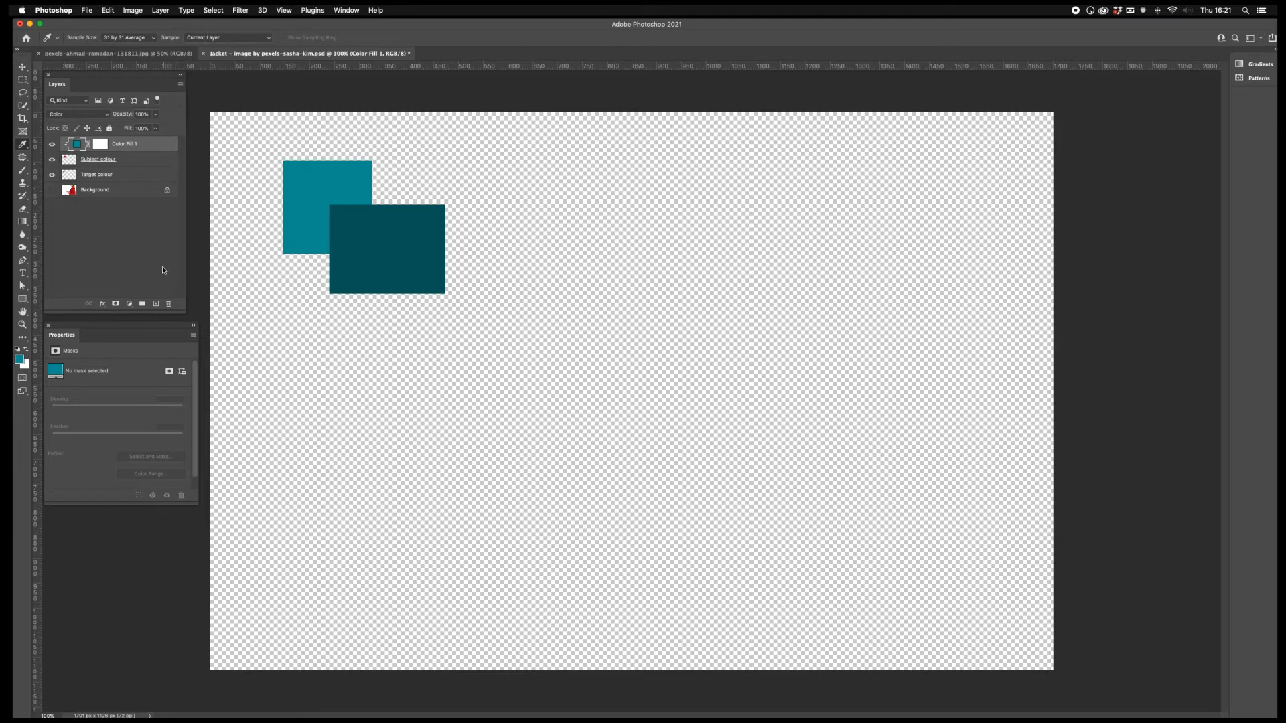
Add a Black & White adjustment layer above the colour fill layer to compare both swatches in greyscale
{"action": "left_click", "coordinate": [128, 305]}
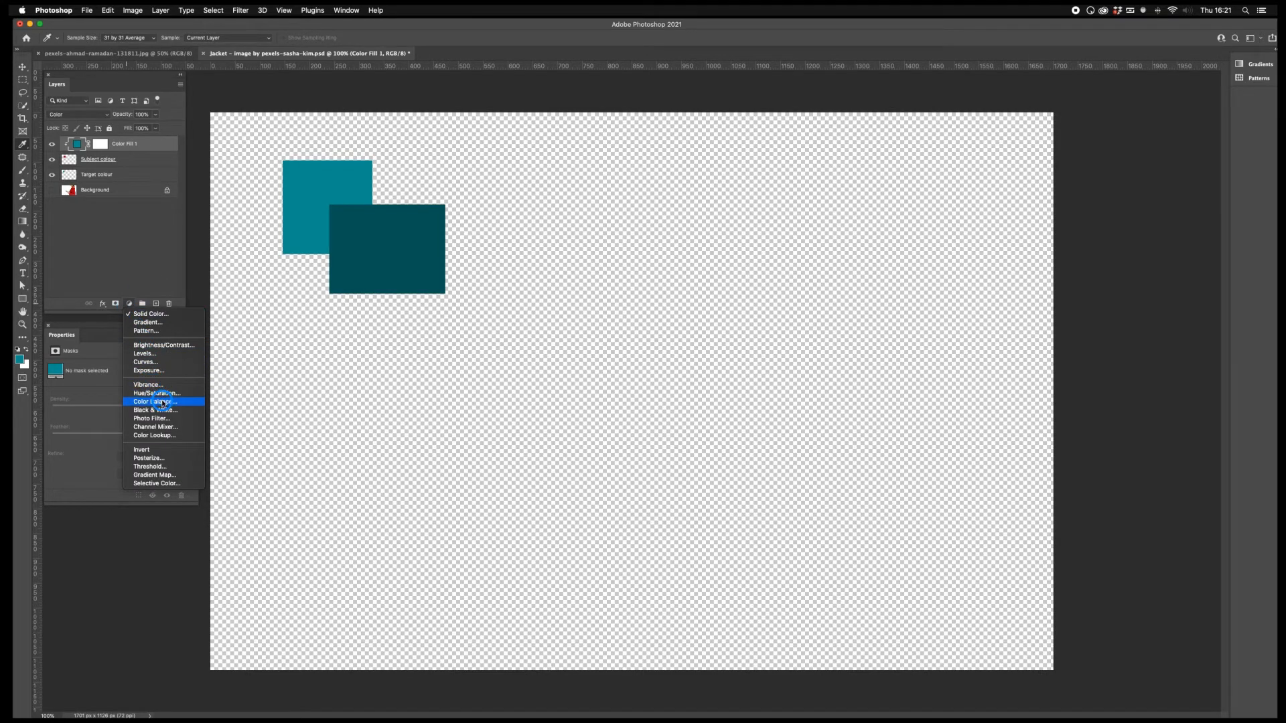
{"action": "left_click", "coordinate": [151, 261]}
{"action": "left_click", "coordinate": [130, 303]}
{"action": "left_click", "coordinate": [176, 410]}
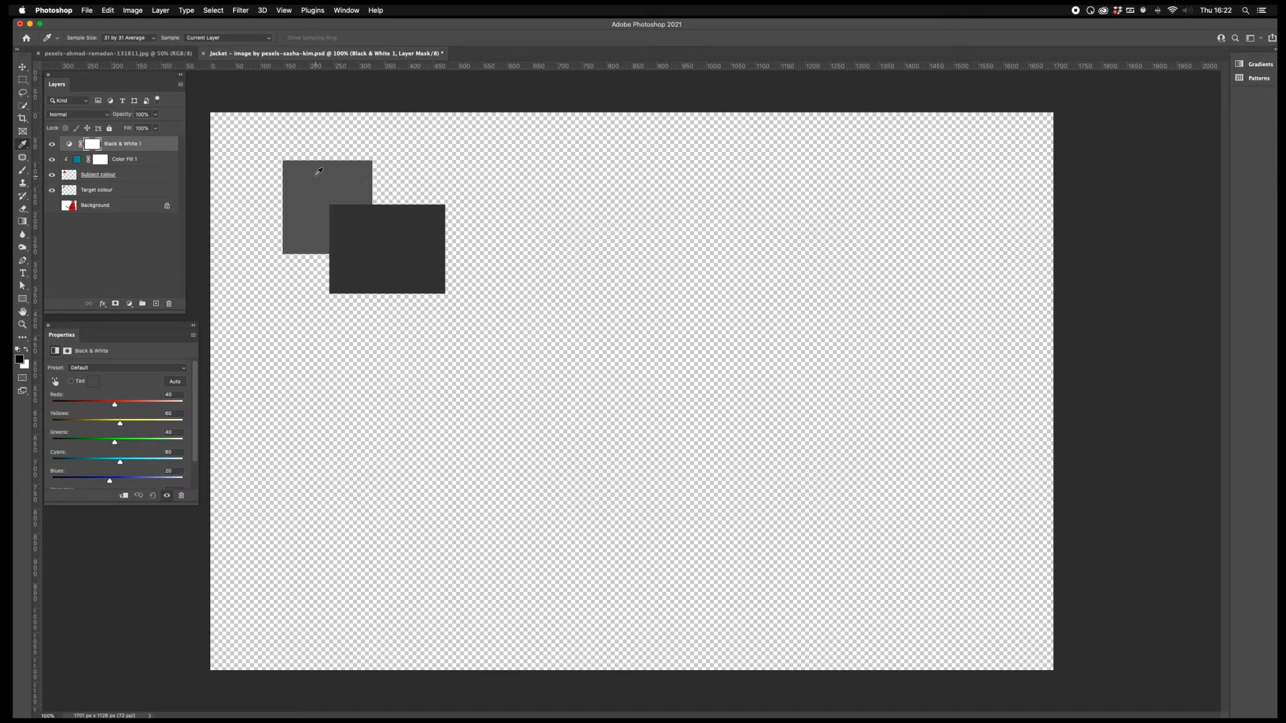
Add a Levels adjustment directly above the Subject colour layer and raise its output black level to about 56 to match the swatches' greys
{"action": "left_click", "coordinate": [71, 176]}
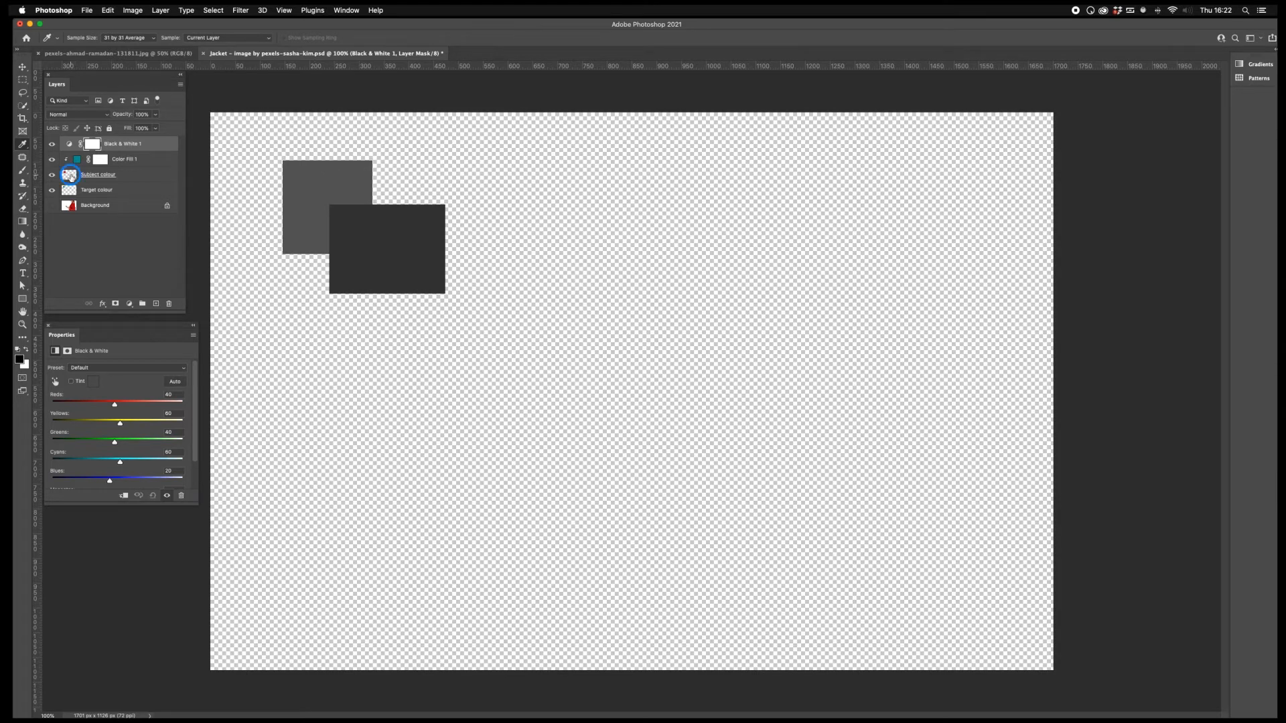
{"action": "left_click", "coordinate": [130, 305]}
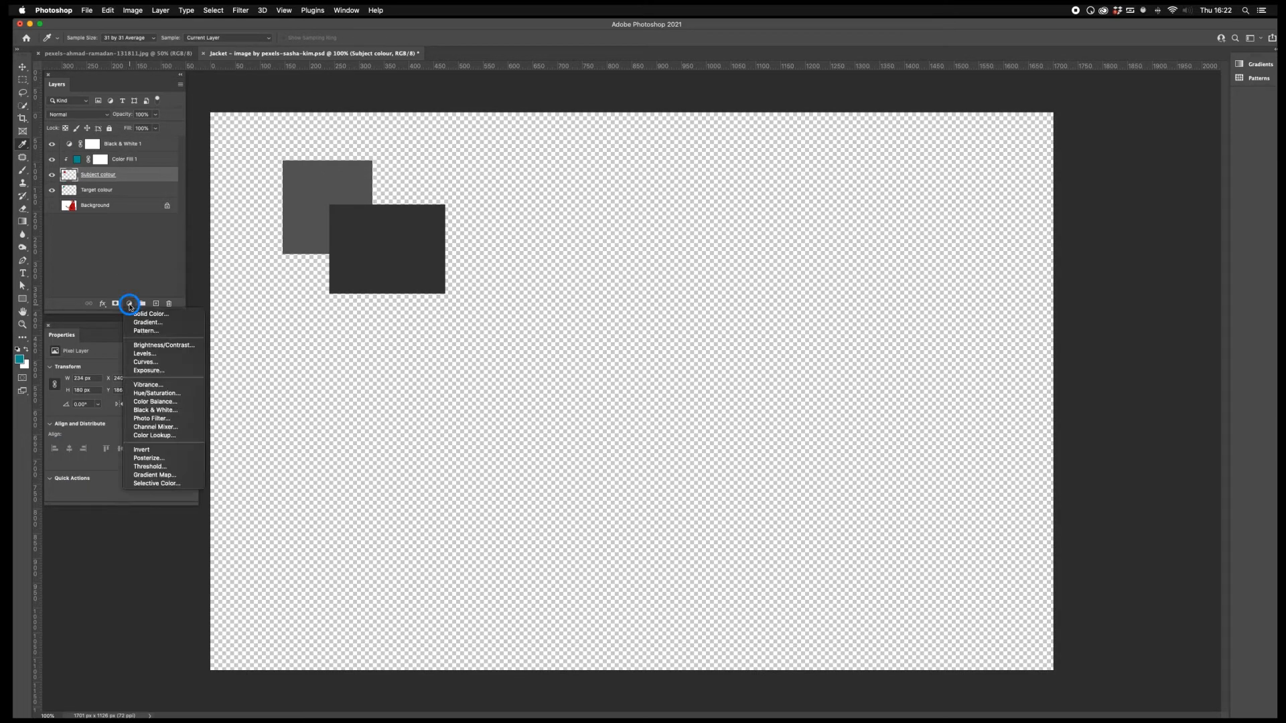
{"action": "left_click", "coordinate": [143, 353]}
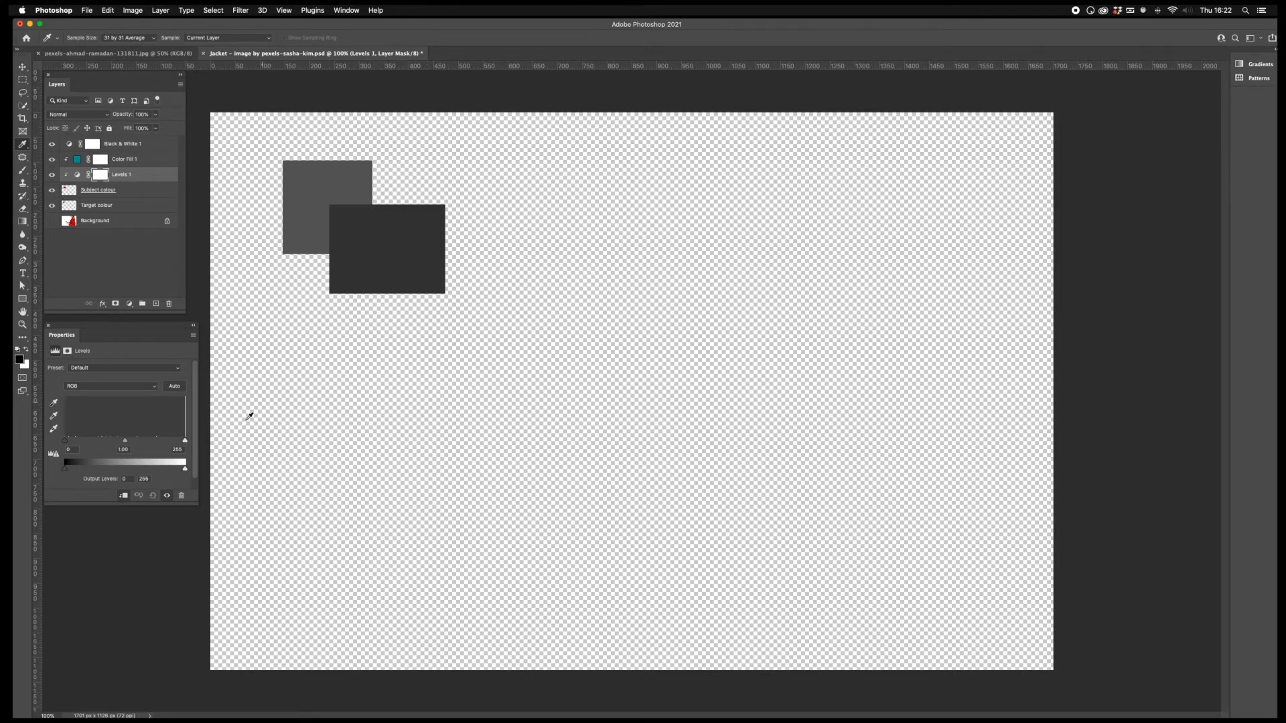
{"action": "mouse_move", "coordinate": [186, 472]}
{"action": "left_mouse_down"}
{"action": "mouse_move", "coordinate": [167, 472]}
{"action": "mouse_move", "coordinate": [189, 473]}
{"action": "left_mouse_up"}
{"action": "left_click_drag", "start_coordinate": [186, 468], "coordinate": [230, 462]}
{"action": "left_click_drag", "start_coordinate": [64, 471], "coordinate": [89, 470]}
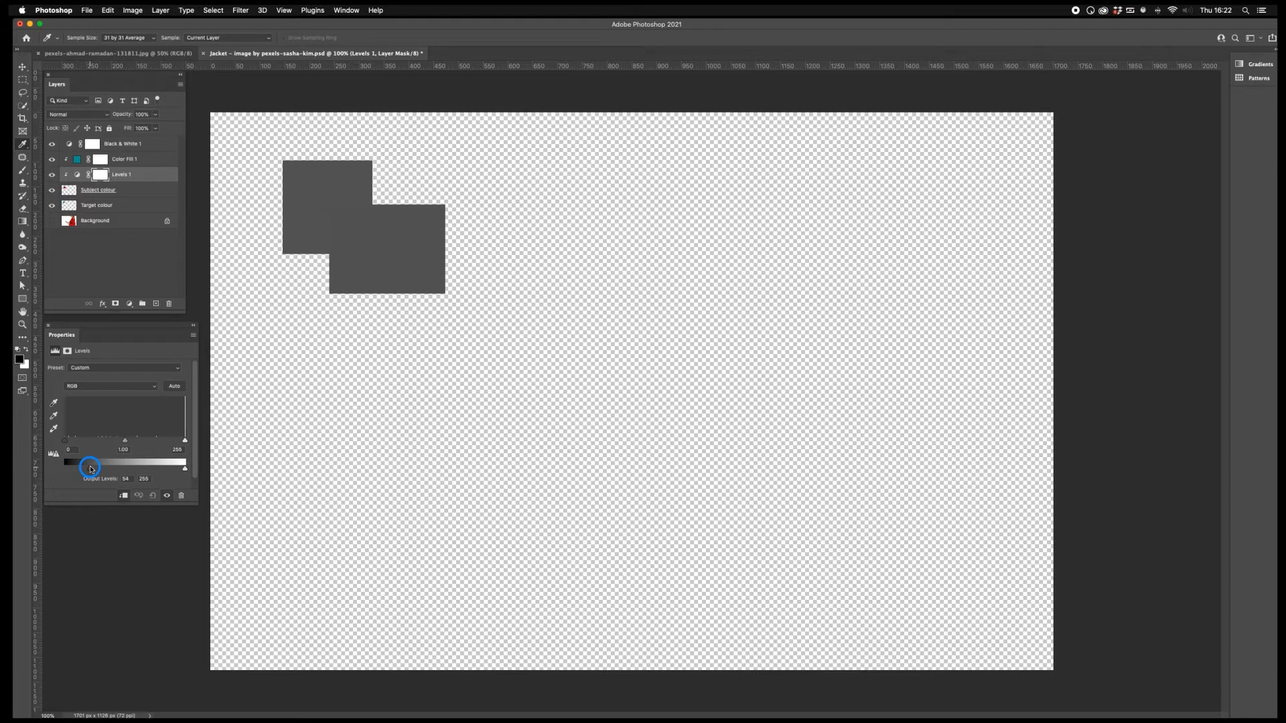
{"action": "left_click_drag", "start_coordinate": [92, 468], "coordinate": [92, 469]}
Hide the Black & White adjustment layer to compare the swatches in colour, and delete that layer
{"action": "left_click", "coordinate": [52, 144]}
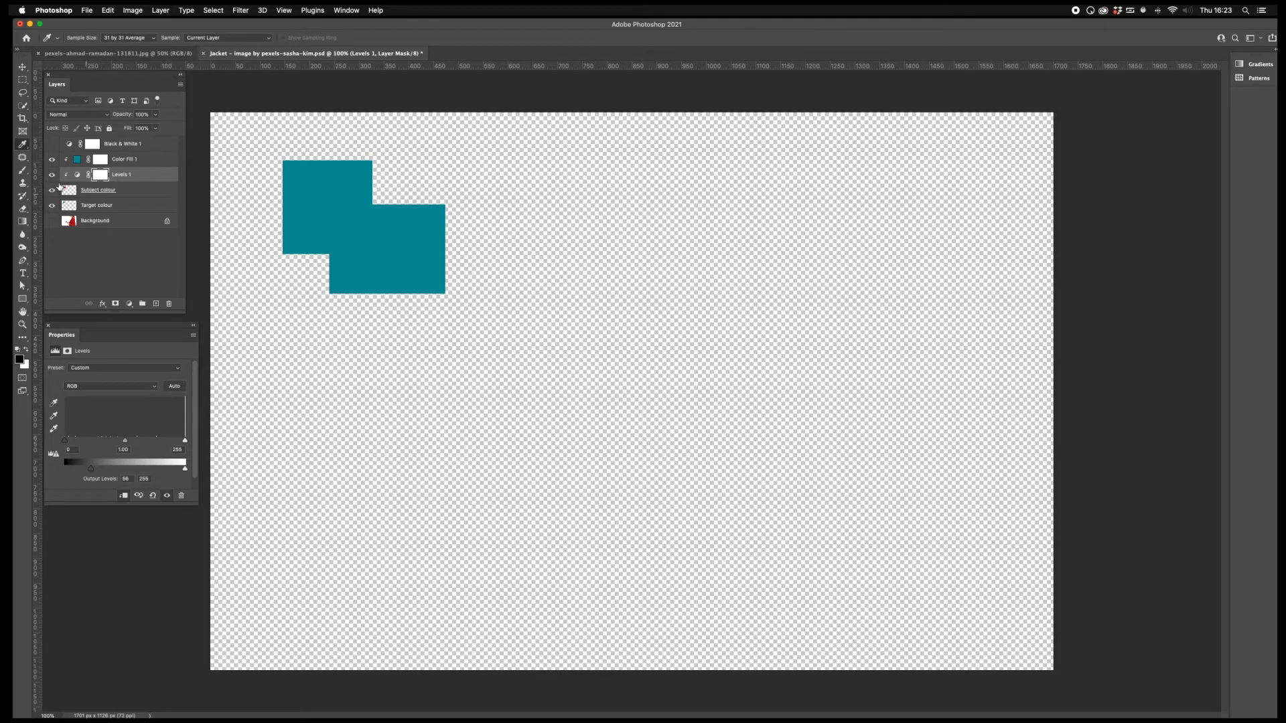
{"action": "left_click", "coordinate": [71, 146]}
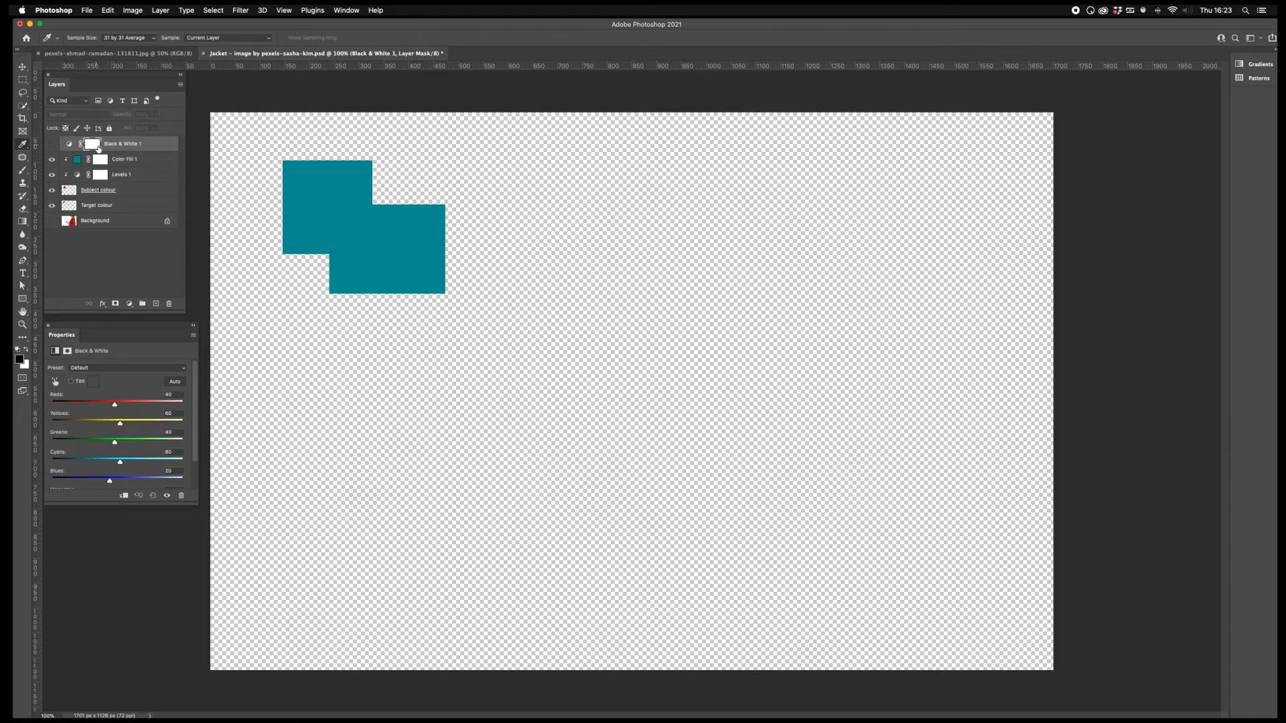
{"action": "left_click", "coordinate": [66, 144]}
{"action": "left_click", "coordinate": [93, 145]}
{"action": "left_click", "coordinate": [69, 145]}
{"action": "left_click", "coordinate": [168, 303]}
{"action": "left_click", "coordinate": [725, 235]}
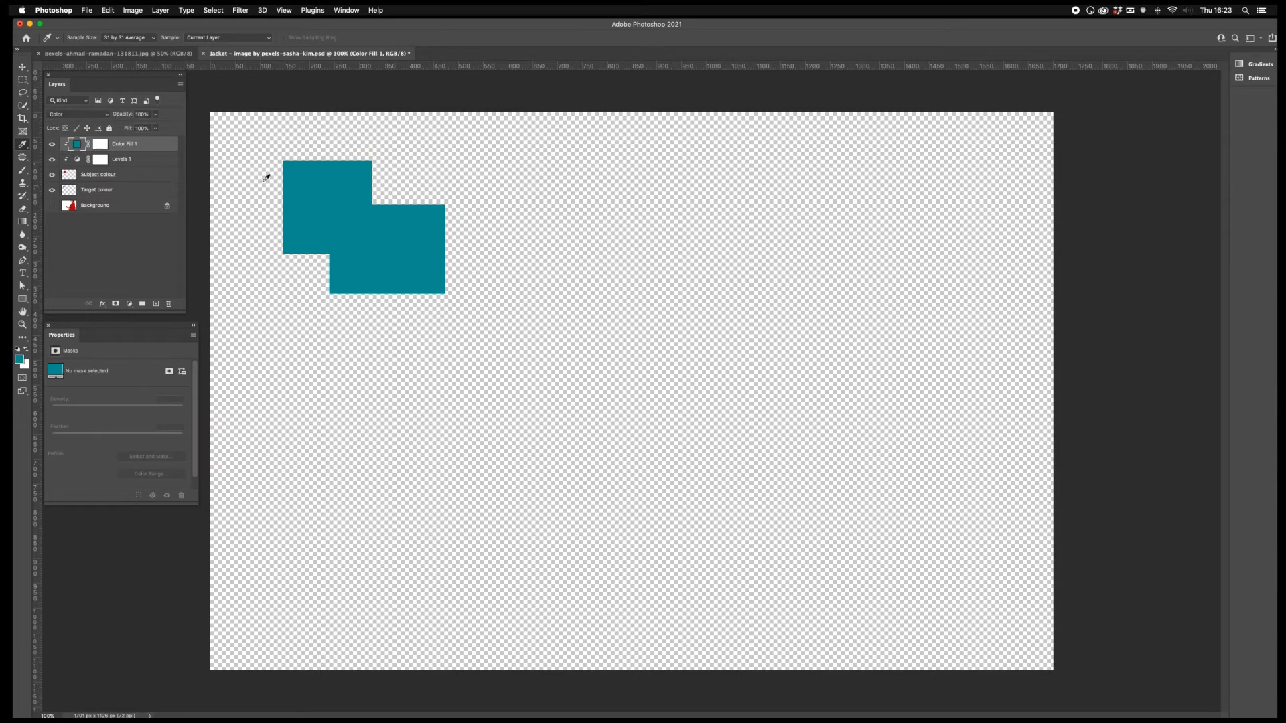
Delete the Subject colour and Target colour swatch layers, keeping the colour fill and Levels layers
{"action": "left_click", "coordinate": [158, 176]}
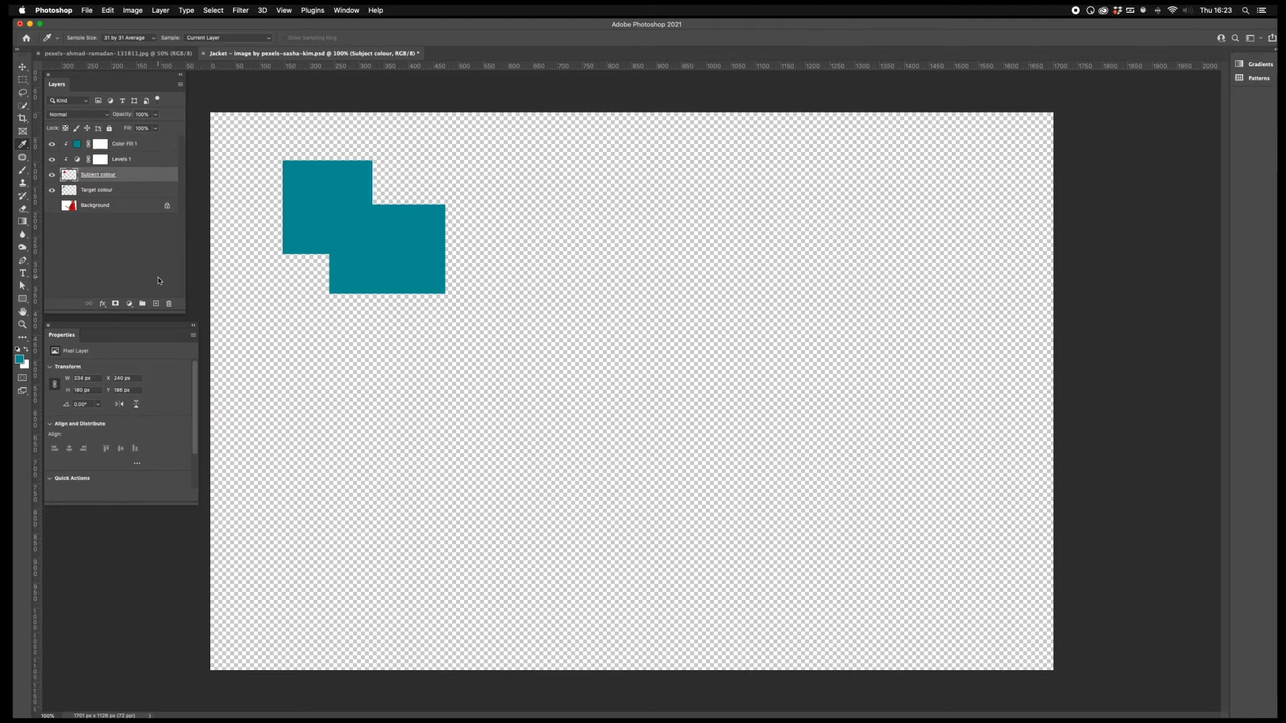
{"action": "left_click", "coordinate": [168, 303]}
{"action": "left_click", "coordinate": [708, 236]}
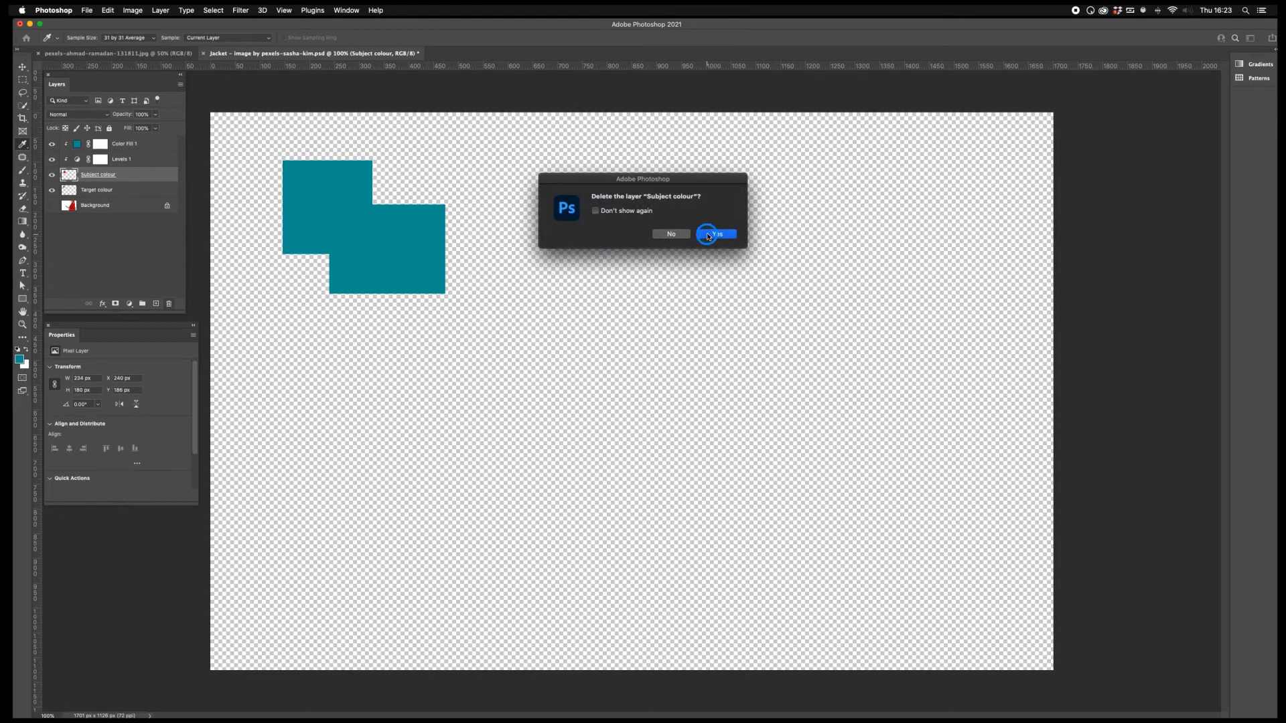
{"action": "left_click", "coordinate": [169, 304]}
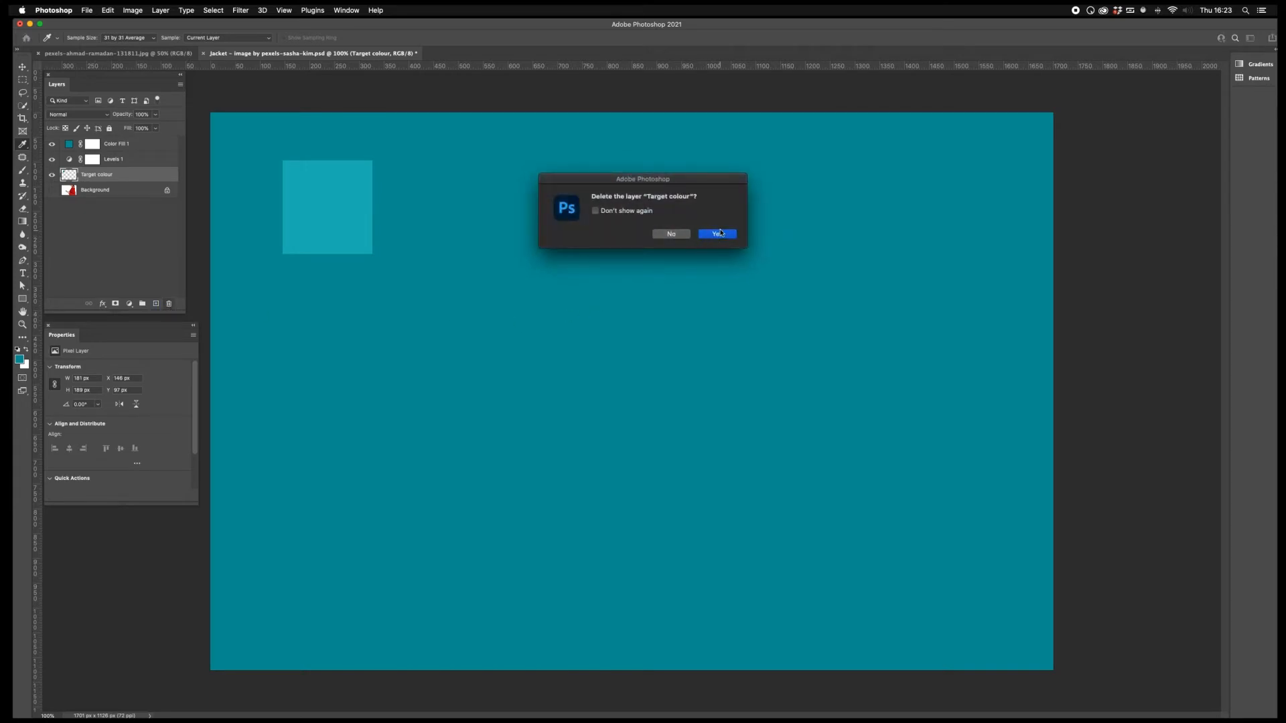
{"action": "left_click", "coordinate": [718, 233]}
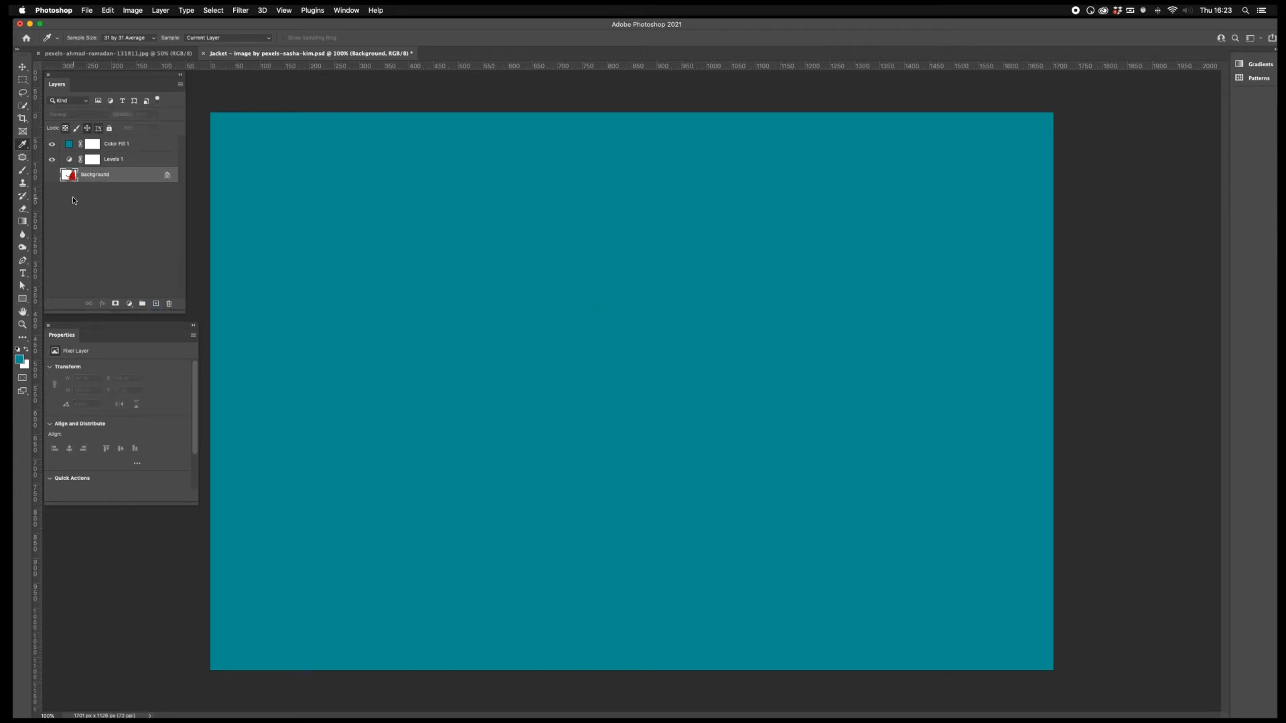
Group the Color Fill 1 and Levels 1 layers into a new group named Colour fix
{"action": "left_click", "coordinate": [145, 144]}
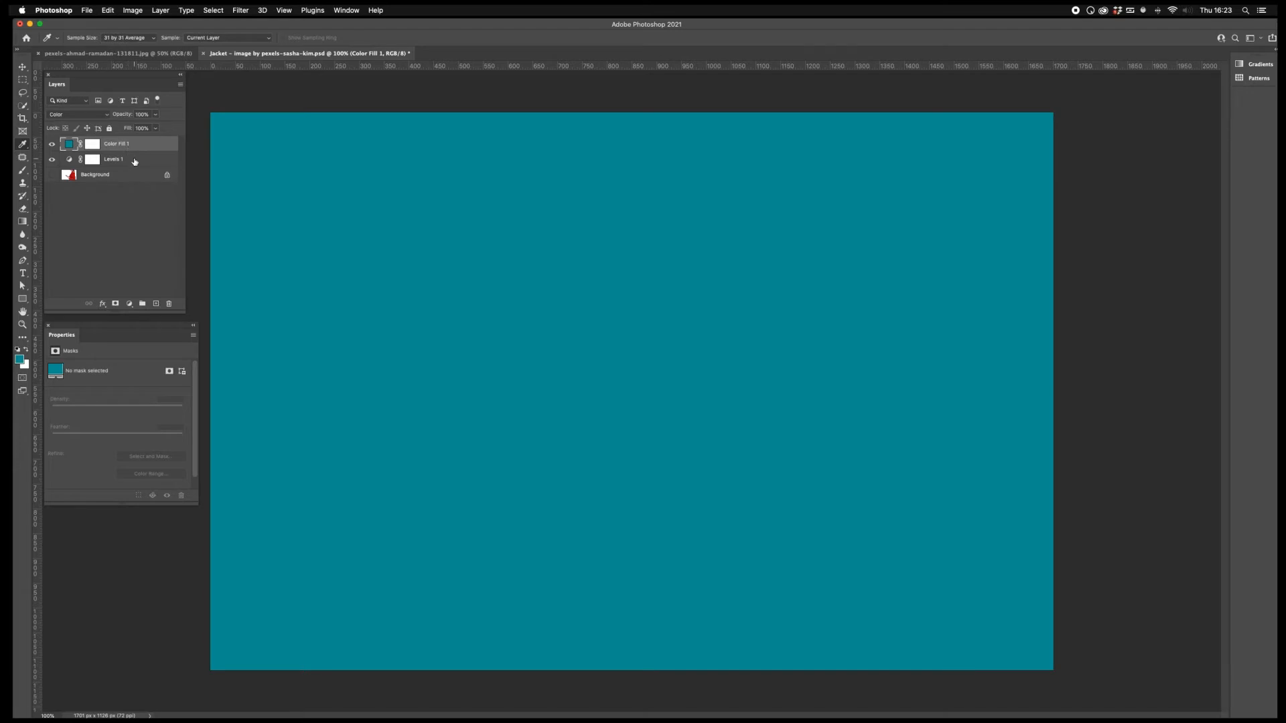
{"action": "left_click", "coordinate": [134, 162], "text": "shift"}
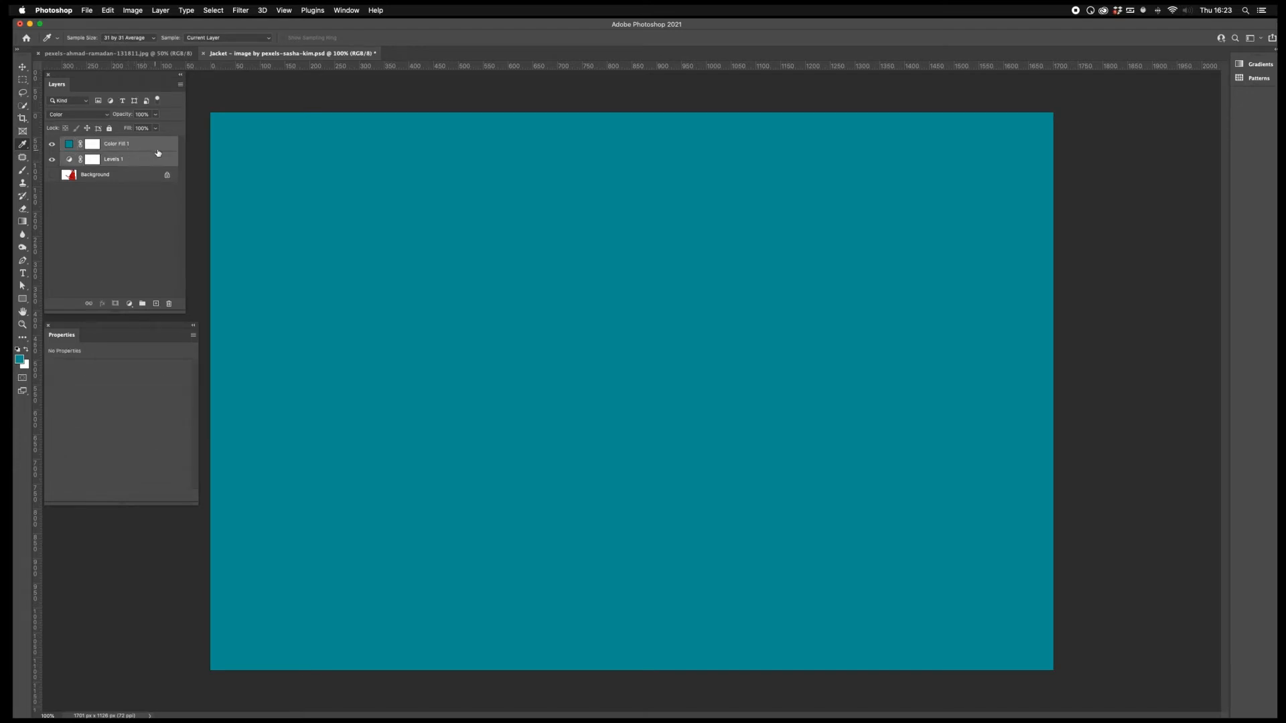
{"action": "left_click", "coordinate": [181, 85]}
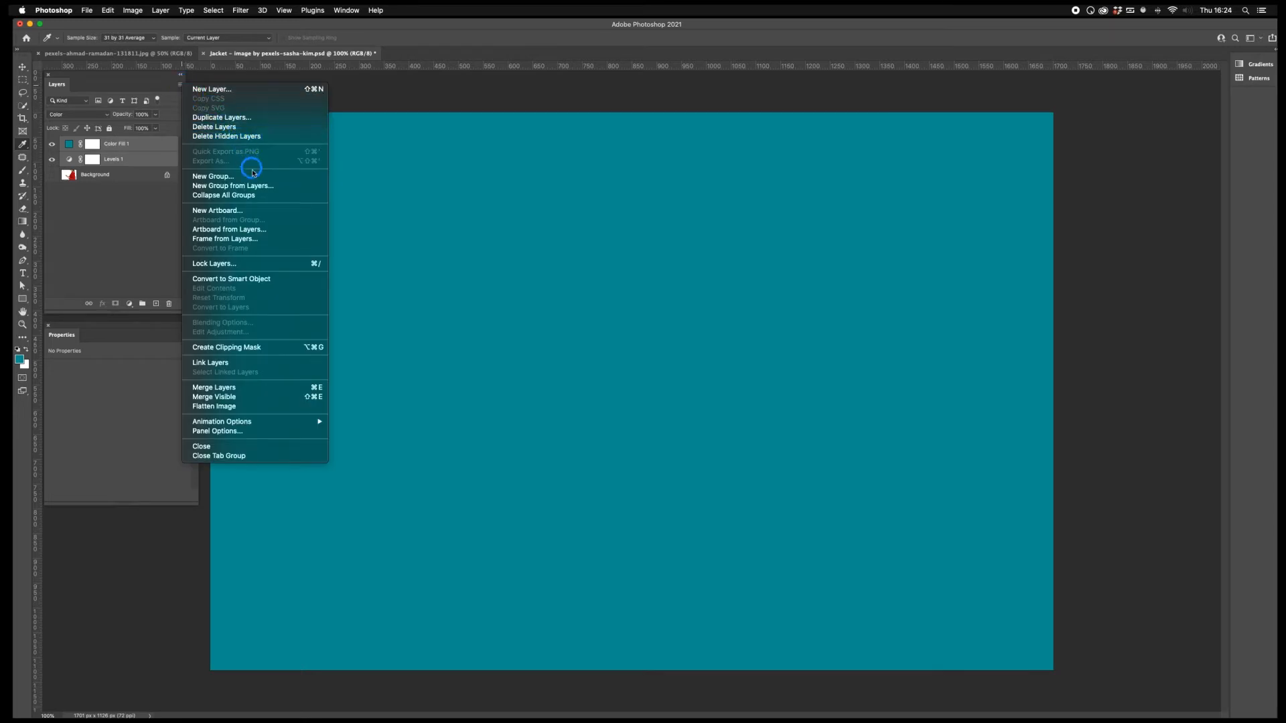
{"action": "left_click", "coordinate": [253, 186]}
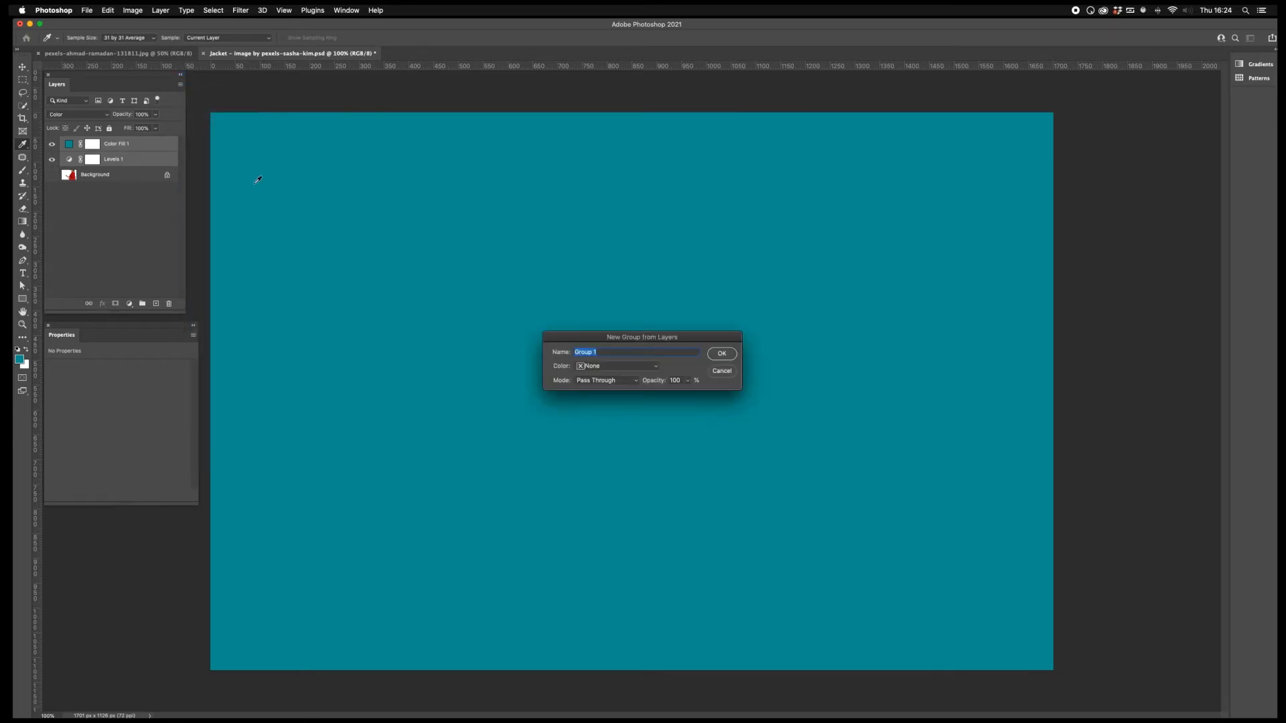
{"action": "type", "text": "C"}
{"action": "left_click", "coordinate": [721, 355]}
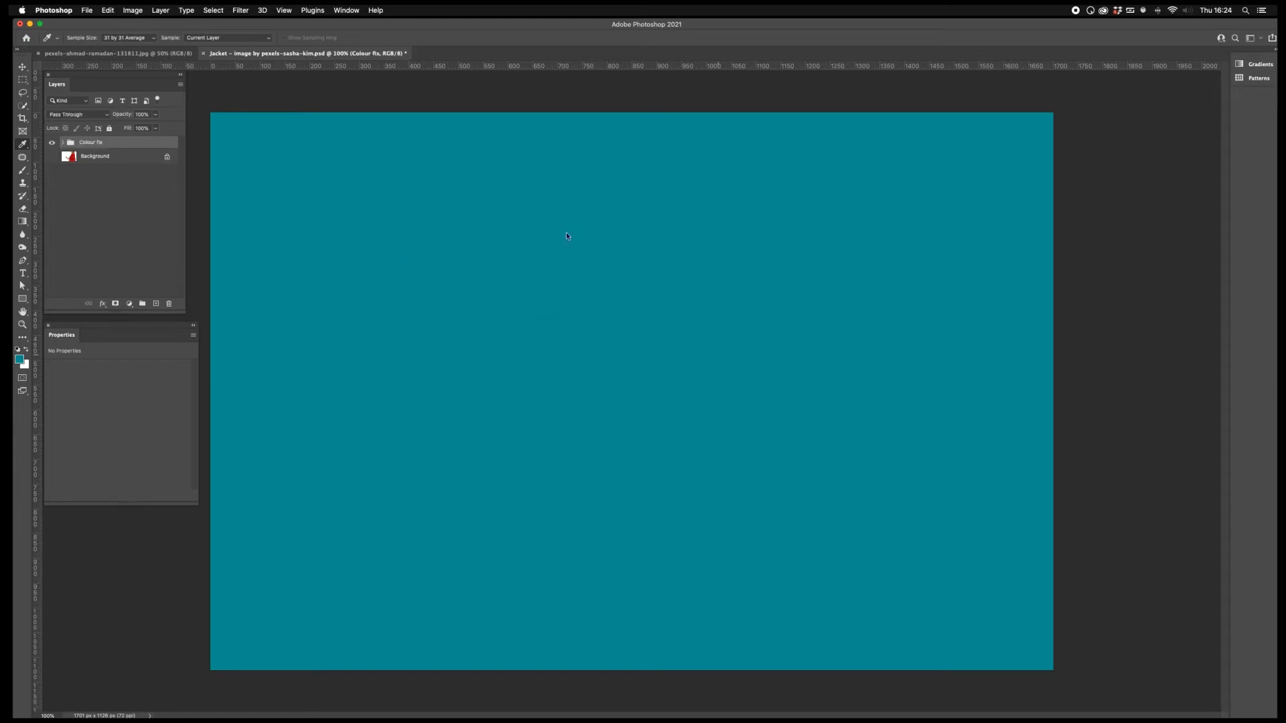
Hide the Colour fix group, show the Background layer and select the whole red jacket on it with the Quick Selection tool
{"action": "left_click", "coordinate": [53, 143]}
{"action": "left_click", "coordinate": [52, 158]}
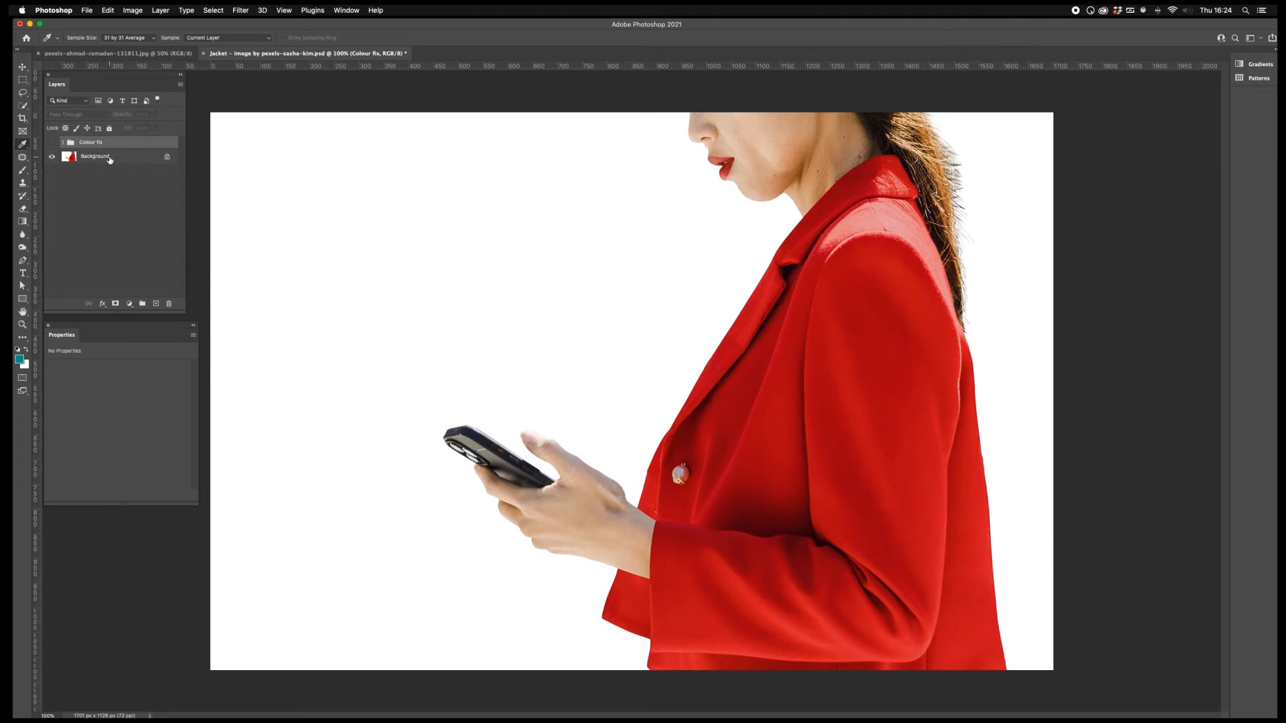
{"action": "left_click", "coordinate": [110, 159]}
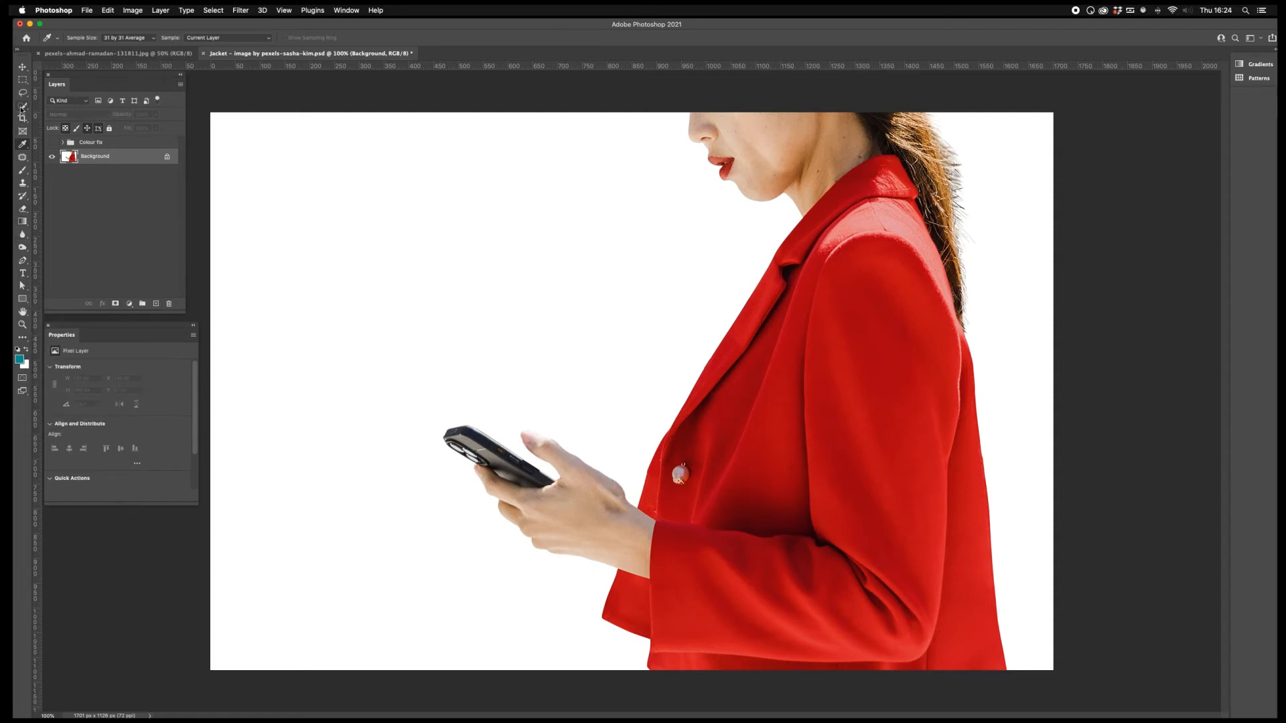
{"action": "left_click", "coordinate": [22, 106]}
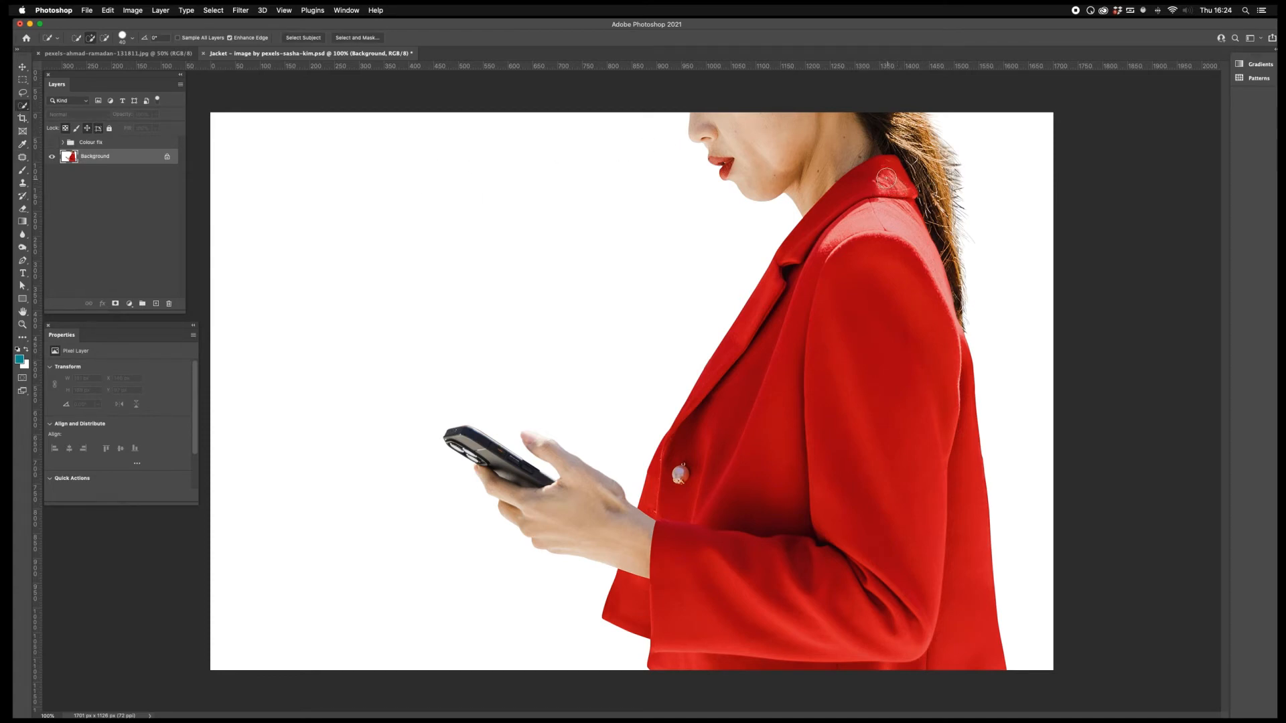
{"action": "mouse_move", "coordinate": [888, 177]}
{"action": "left_mouse_down"}
{"action": "mouse_move", "coordinate": [798, 449]}
{"action": "mouse_move", "coordinate": [774, 602]}
{"action": "mouse_move", "coordinate": [717, 609]}
{"action": "left_mouse_up"}
Mask the Colour fix group with the jacket selection and show the group, comparing the jacket with and without it
{"action": "left_click", "coordinate": [111, 146]}
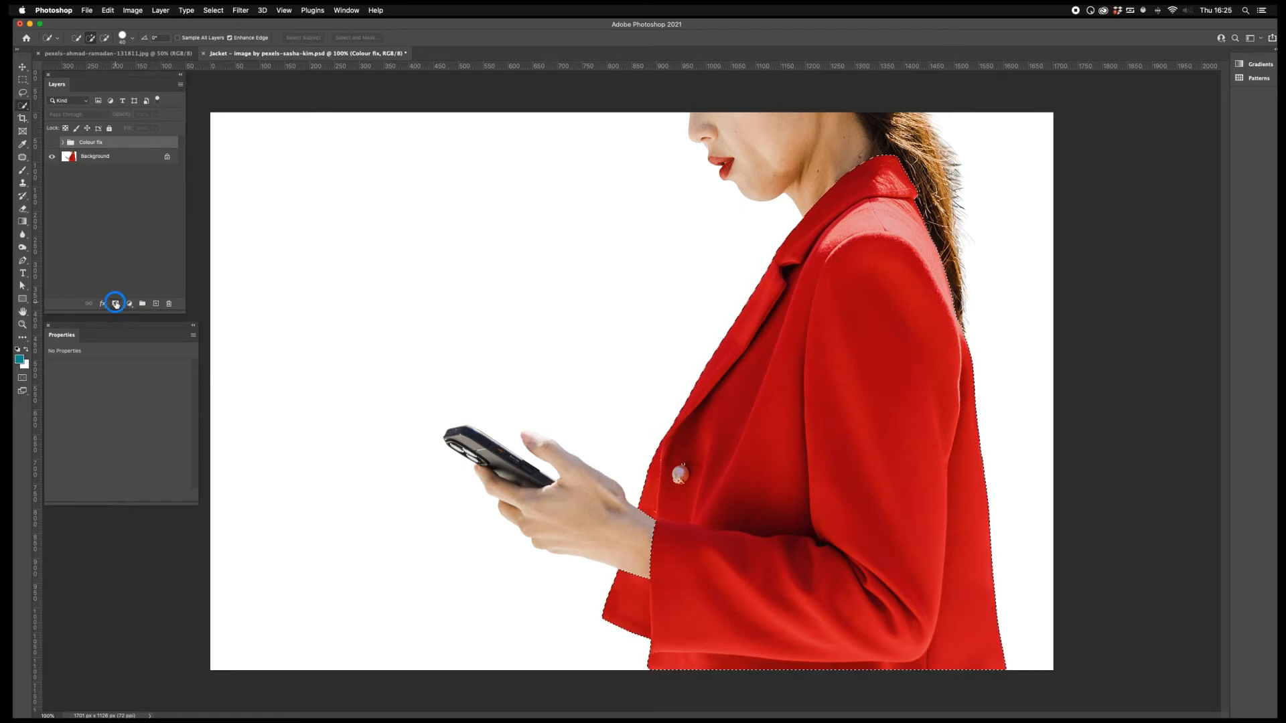
{"action": "left_click", "coordinate": [114, 304]}
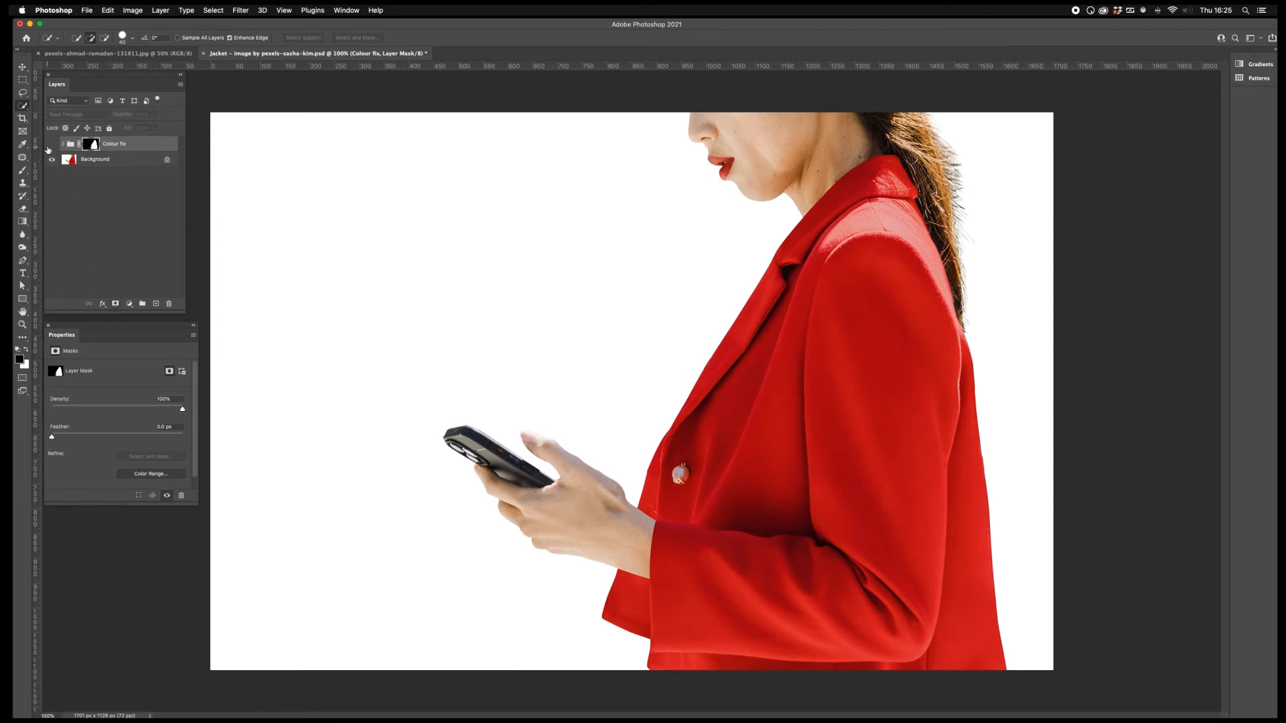
{"action": "left_click", "coordinate": [53, 145]}
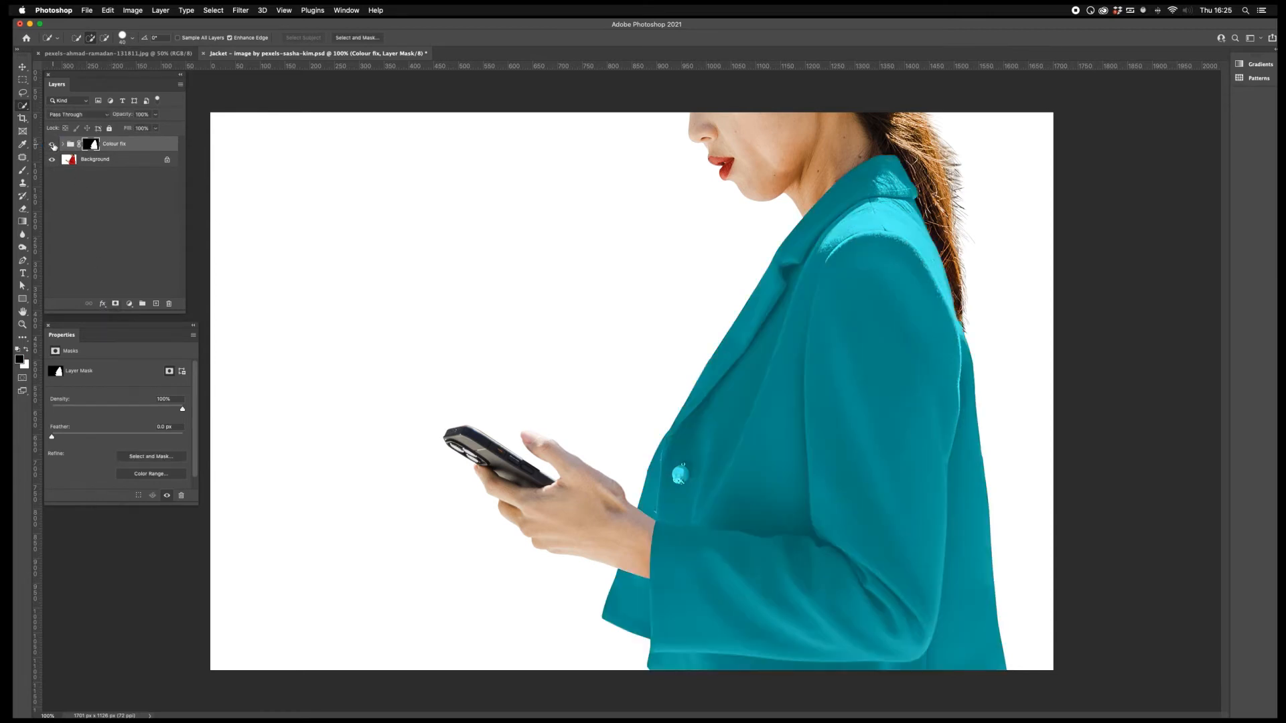
{"action": "left_click", "coordinate": [53, 145]}
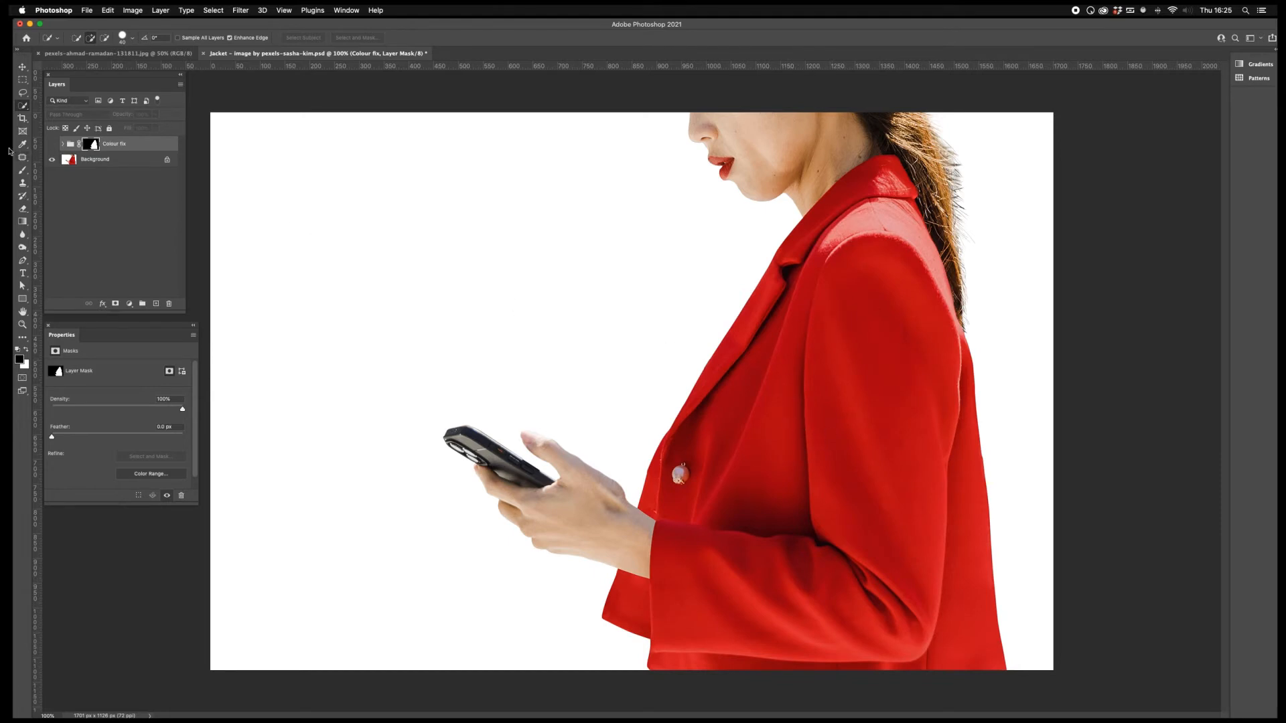
{"action": "left_click", "coordinate": [50, 145]}
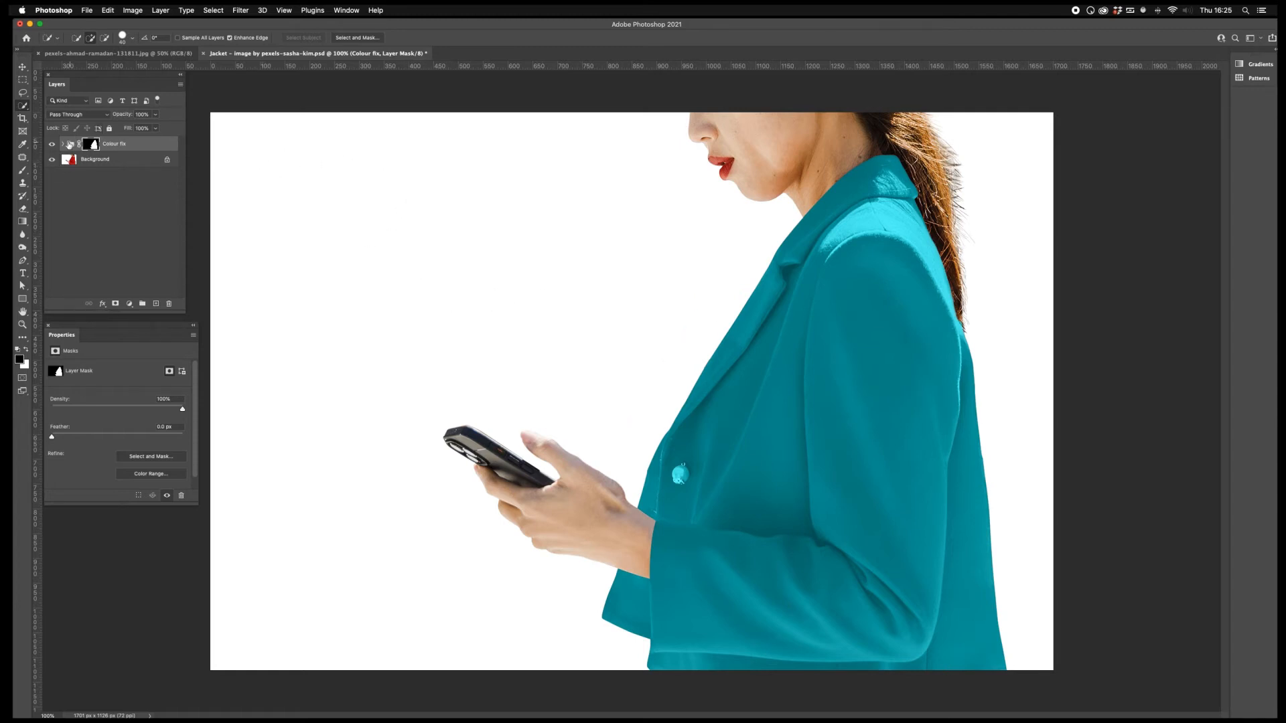
In the Levels 1 layer's Blending Options, raise the Blend If black slider for the underlying layer to 11
{"action": "left_click", "coordinate": [60, 146]}
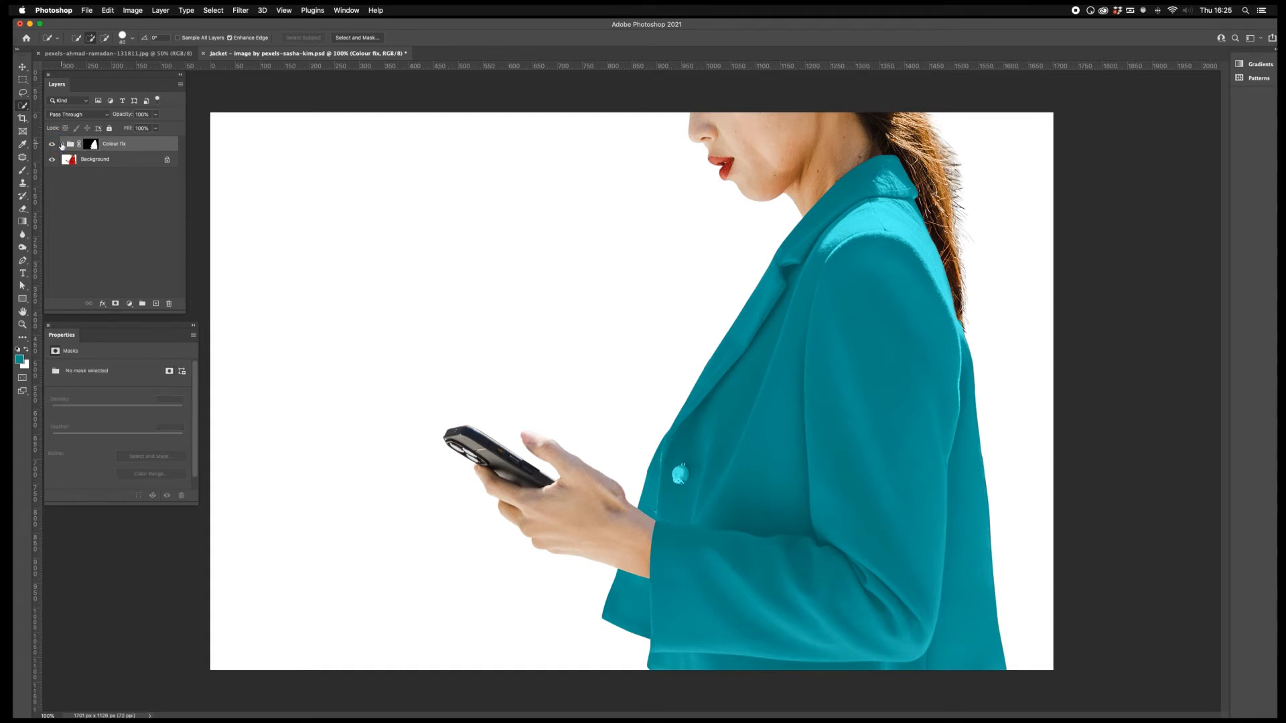
{"action": "left_click", "coordinate": [62, 144]}
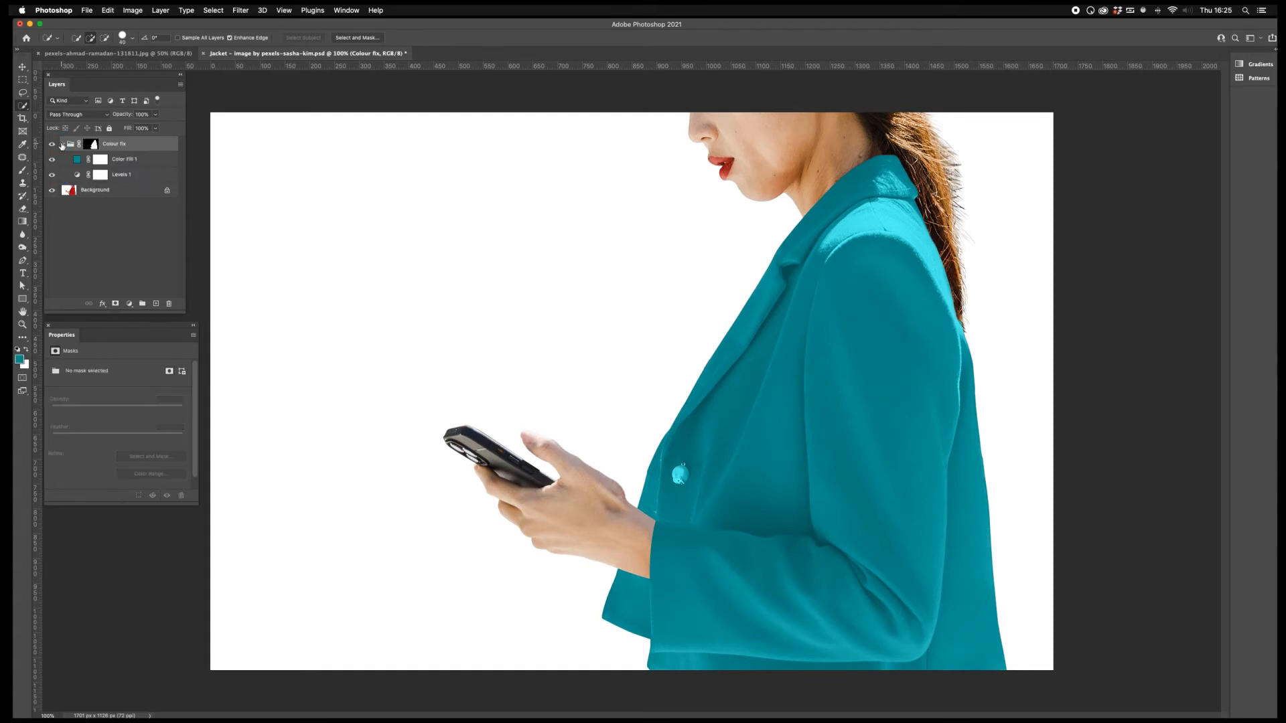
{"action": "left_click", "coordinate": [76, 177]}
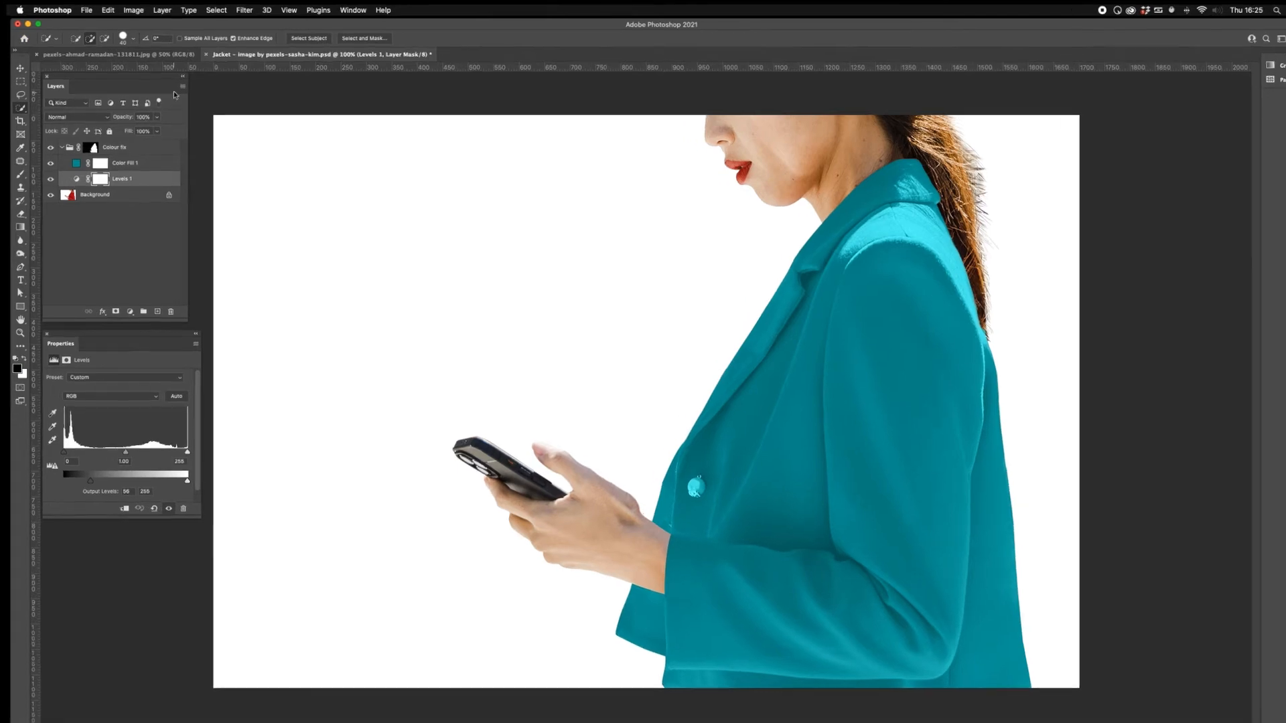
{"action": "left_click", "coordinate": [188, 94]}
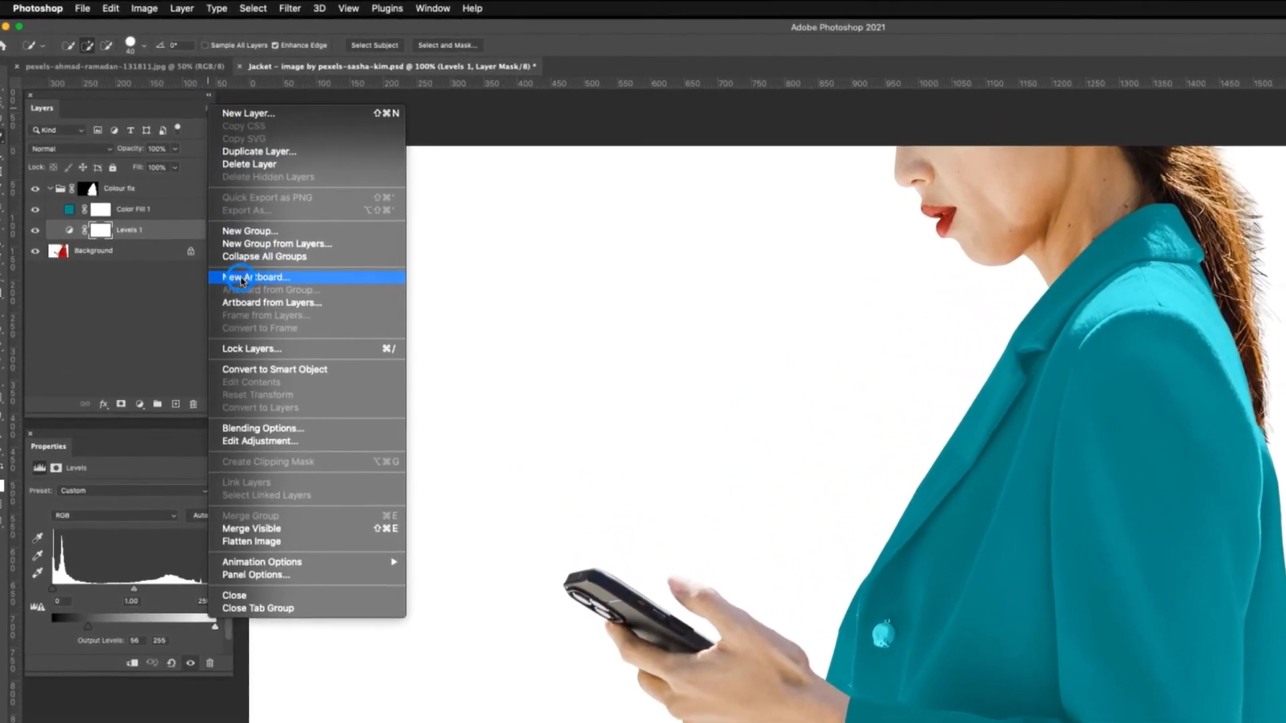
{"action": "left_click", "coordinate": [288, 454]}
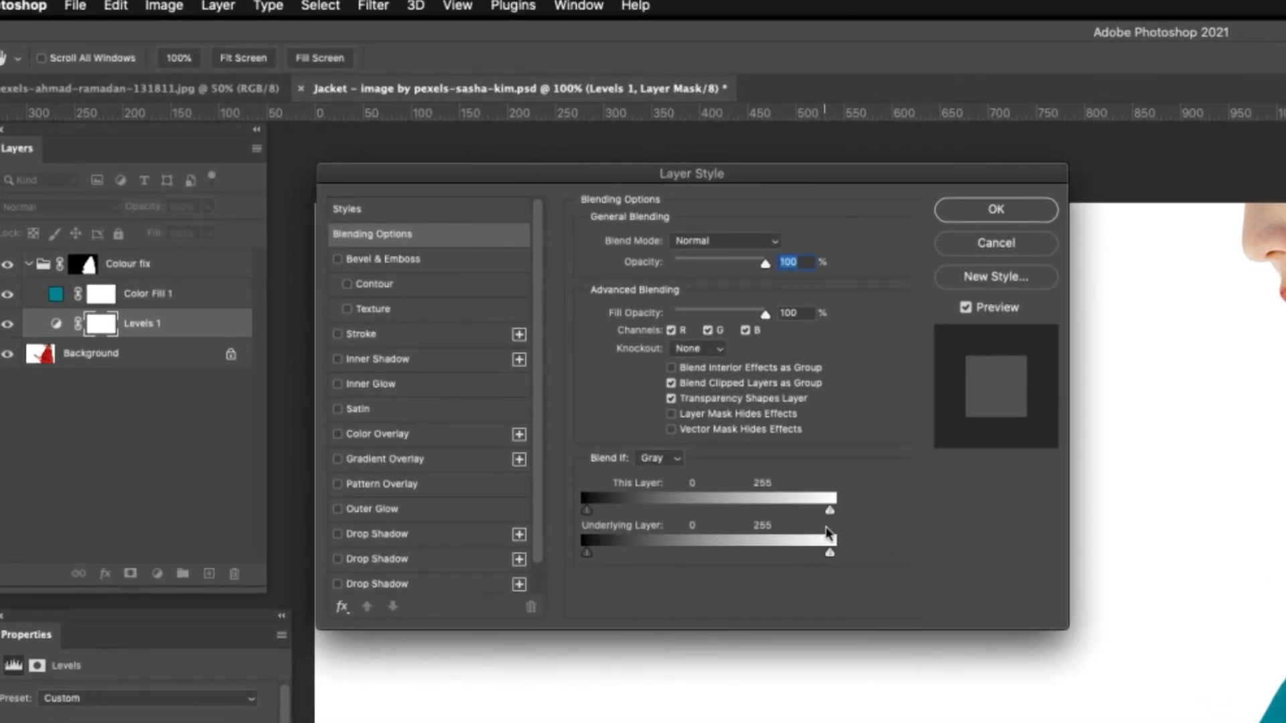
{"action": "left_click", "coordinate": [586, 553]}
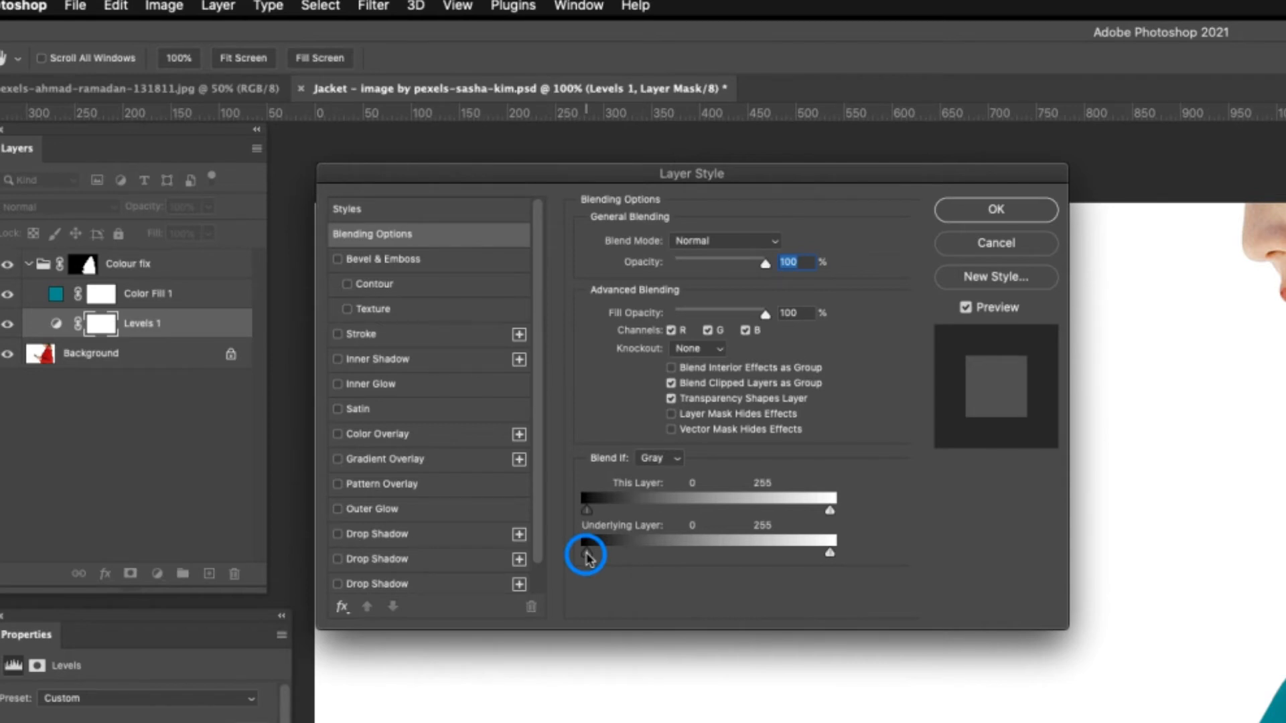
{"action": "left_click_drag", "start_coordinate": [586, 552], "coordinate": [590, 554]}
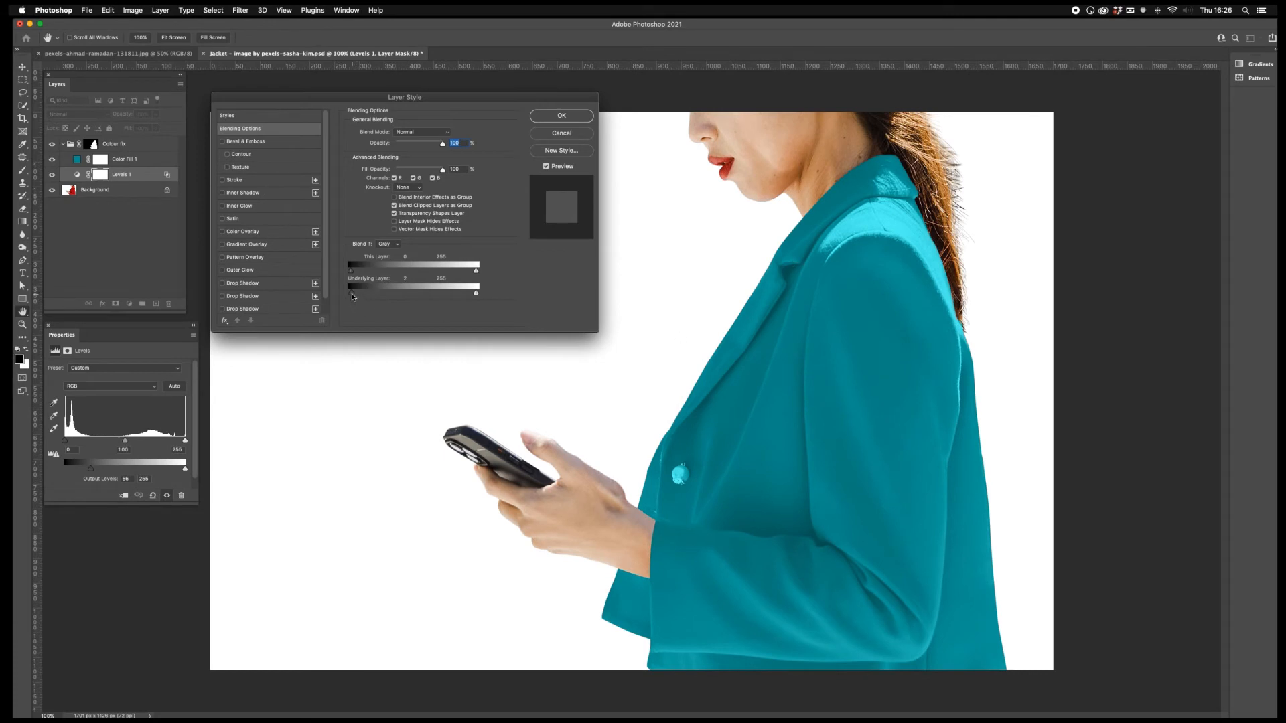
{"action": "left_click_drag", "start_coordinate": [351, 294], "coordinate": [356, 294]}
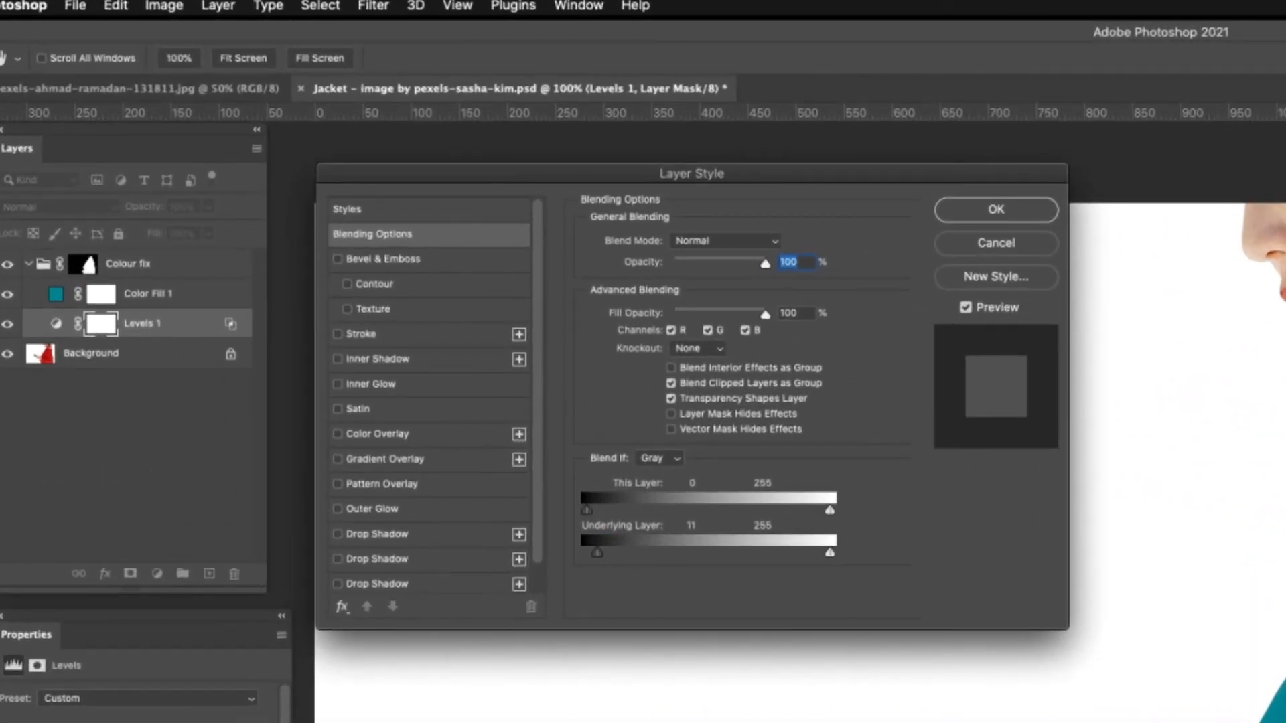
Split the underlying layer's black Blend If slider, move its upper half to about 47, and apply the blending options
{"action": "key", "text": "alt"}
{"action": "left_click_drag", "start_coordinate": [598, 553], "coordinate": [612, 557]}
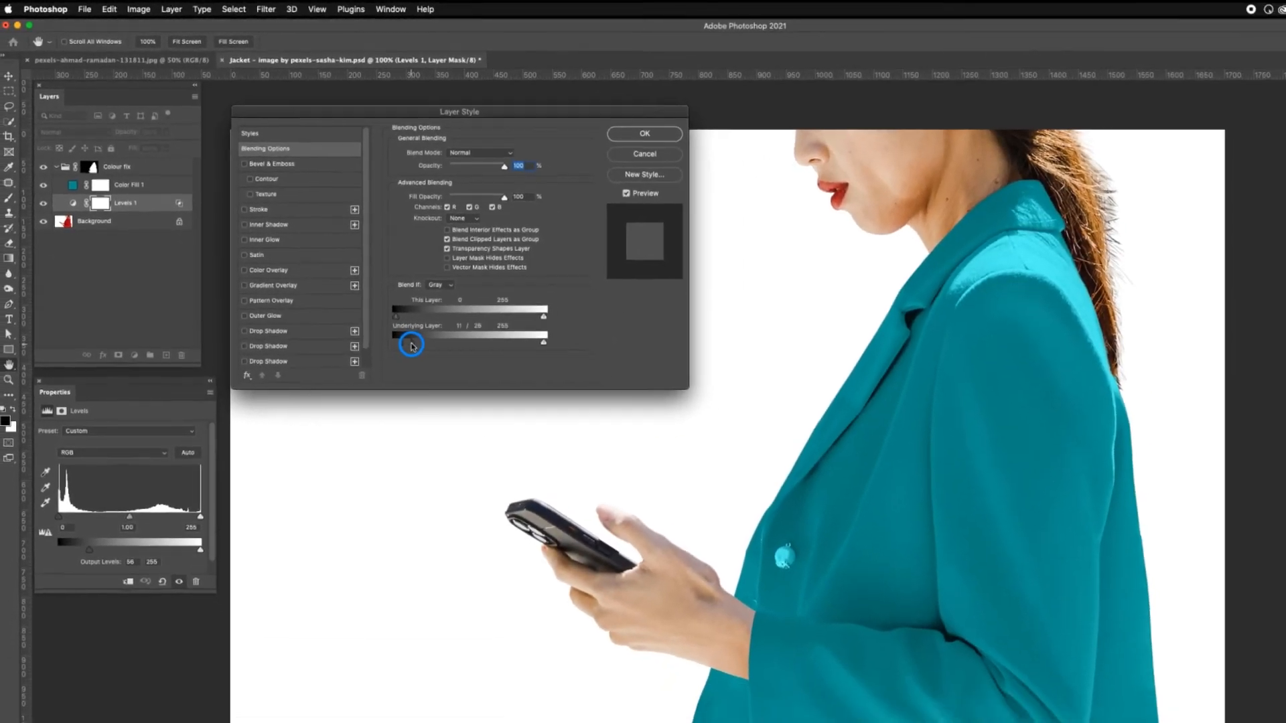
{"action": "left_click_drag", "start_coordinate": [411, 345], "coordinate": [413, 347]}
{"action": "left_click_drag", "start_coordinate": [365, 296], "coordinate": [375, 297]}
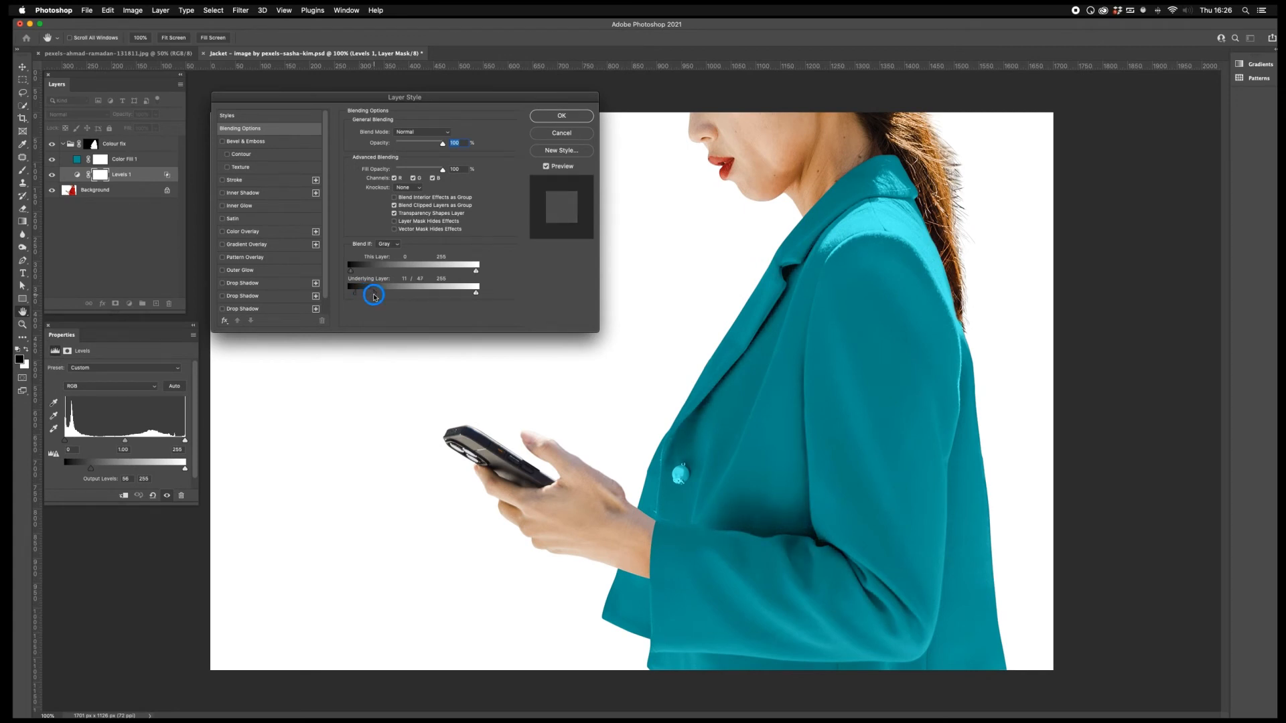
{"action": "mouse_move", "coordinate": [373, 297]}
{"action": "left_mouse_down"}
{"action": "mouse_move", "coordinate": [440, 295]}
{"action": "mouse_move", "coordinate": [372, 295]}
{"action": "left_mouse_up"}
{"action": "left_click", "coordinate": [556, 114]}
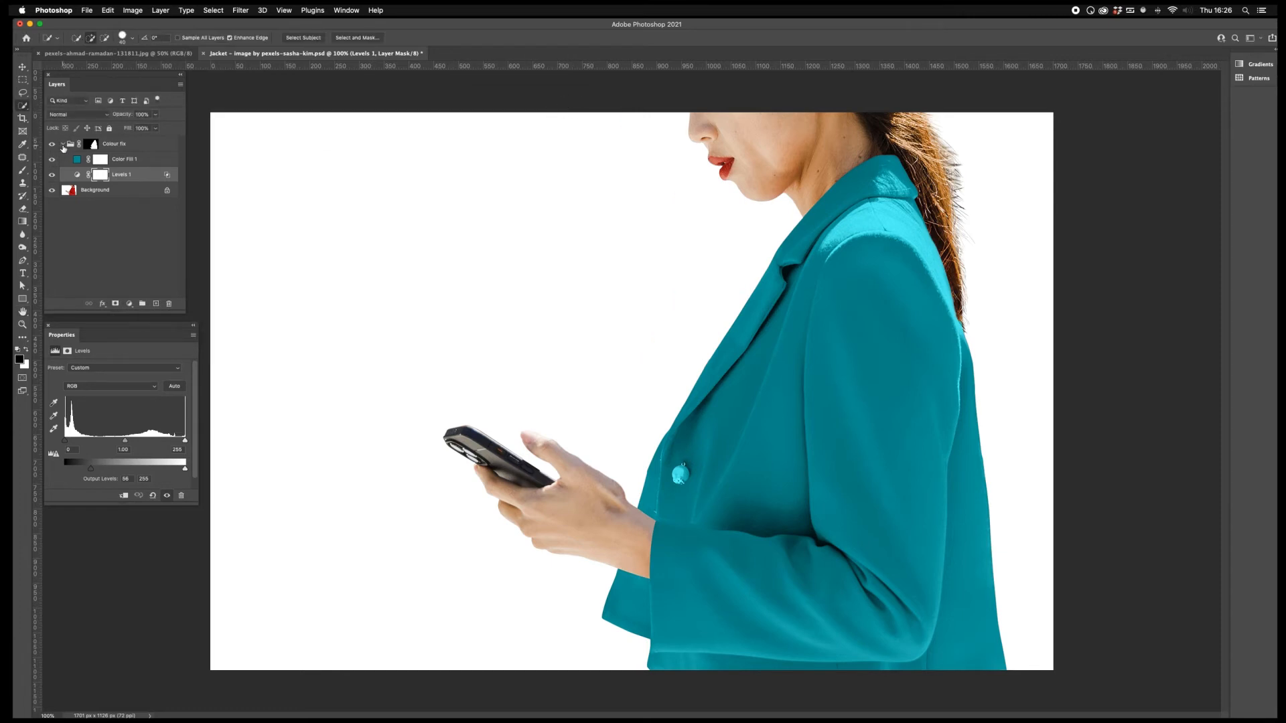
Collapse the Colour fix group and toggle its visibility to compare the original and recoloured jacket
{"action": "left_click", "coordinate": [65, 146]}
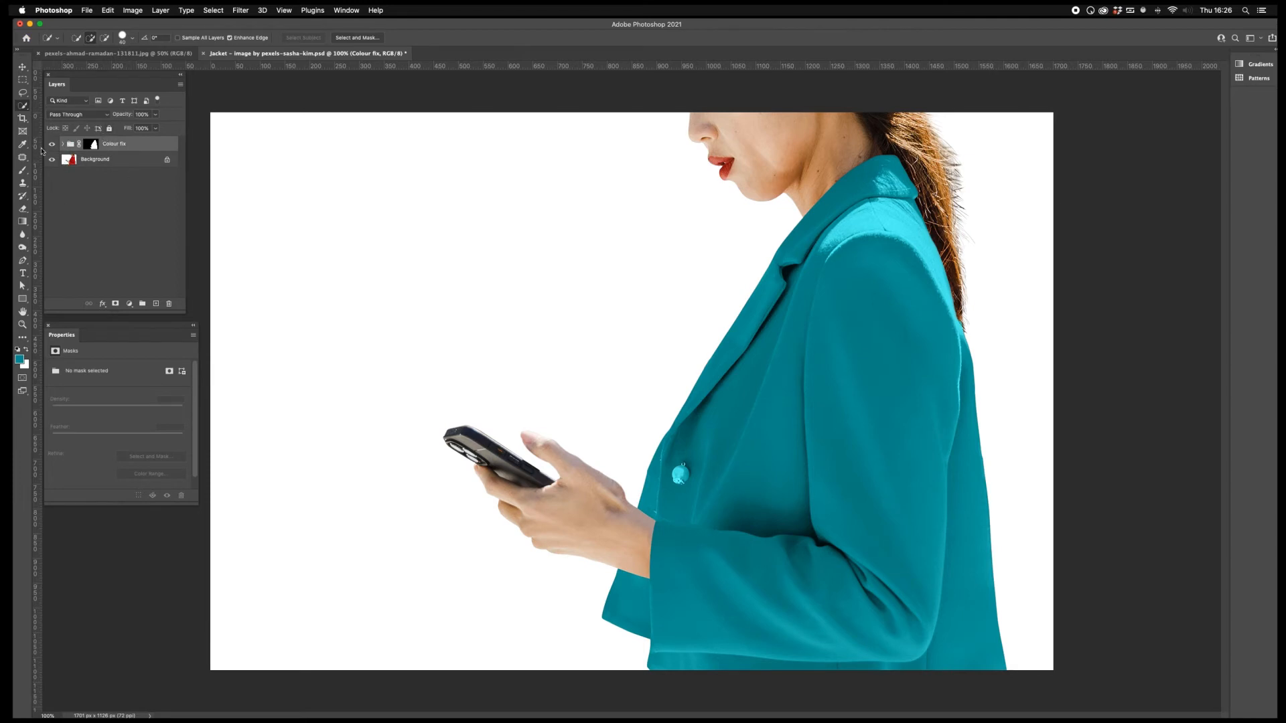
{"action": "left_click", "coordinate": [52, 145]}
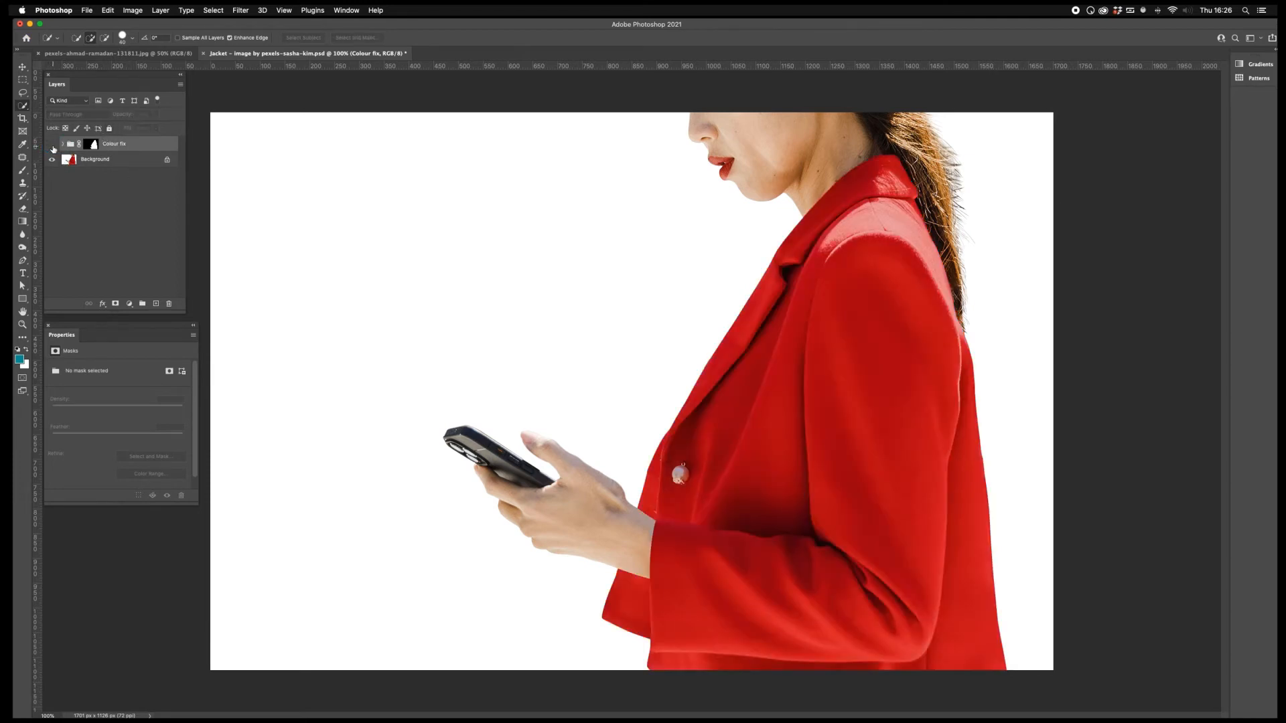
{"action": "left_click", "coordinate": [52, 144]}
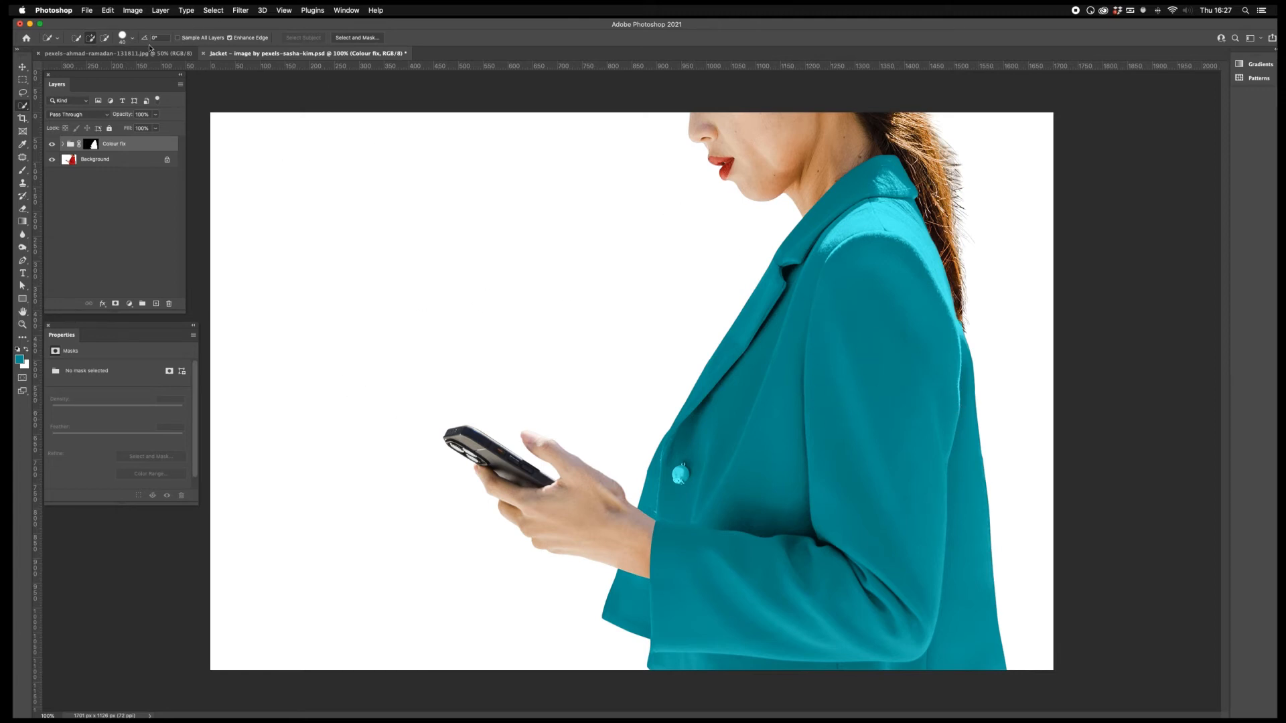
Switch to the red car image and set the foreground colour to C 0, M 100, Y 0, K 0
{"action": "left_click", "coordinate": [96, 54]}
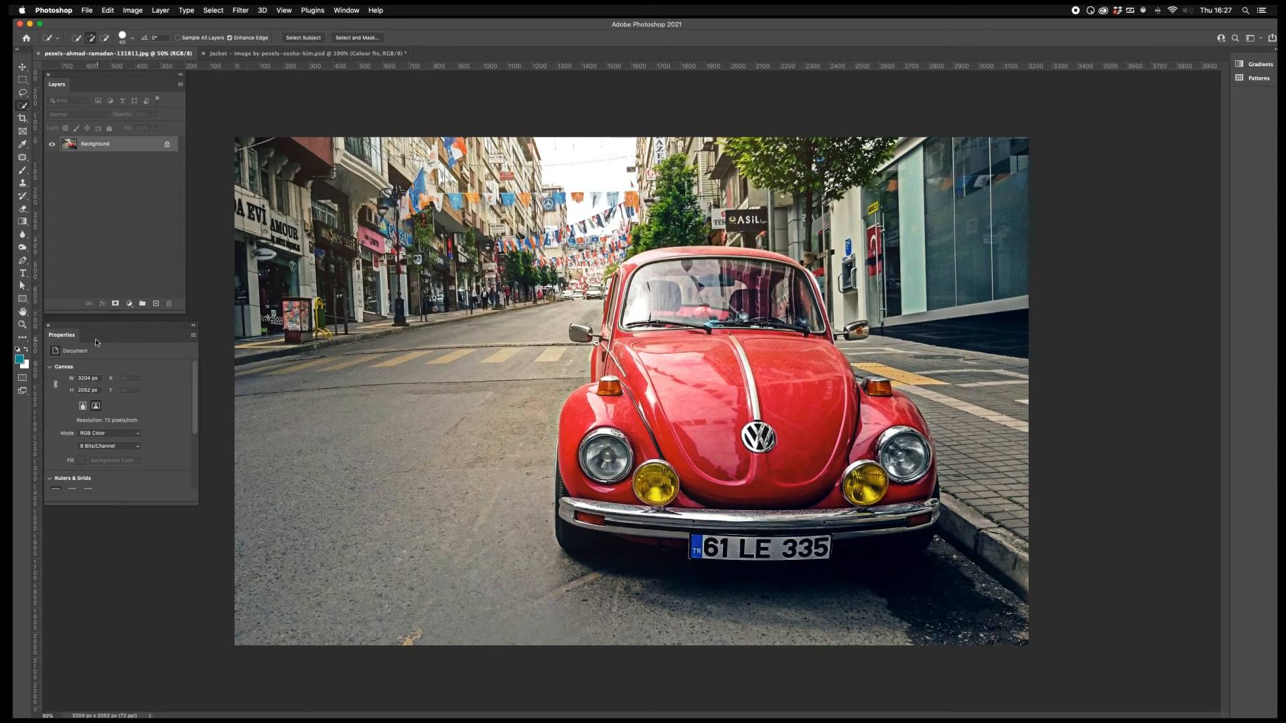
{"action": "left_click", "coordinate": [20, 357]}
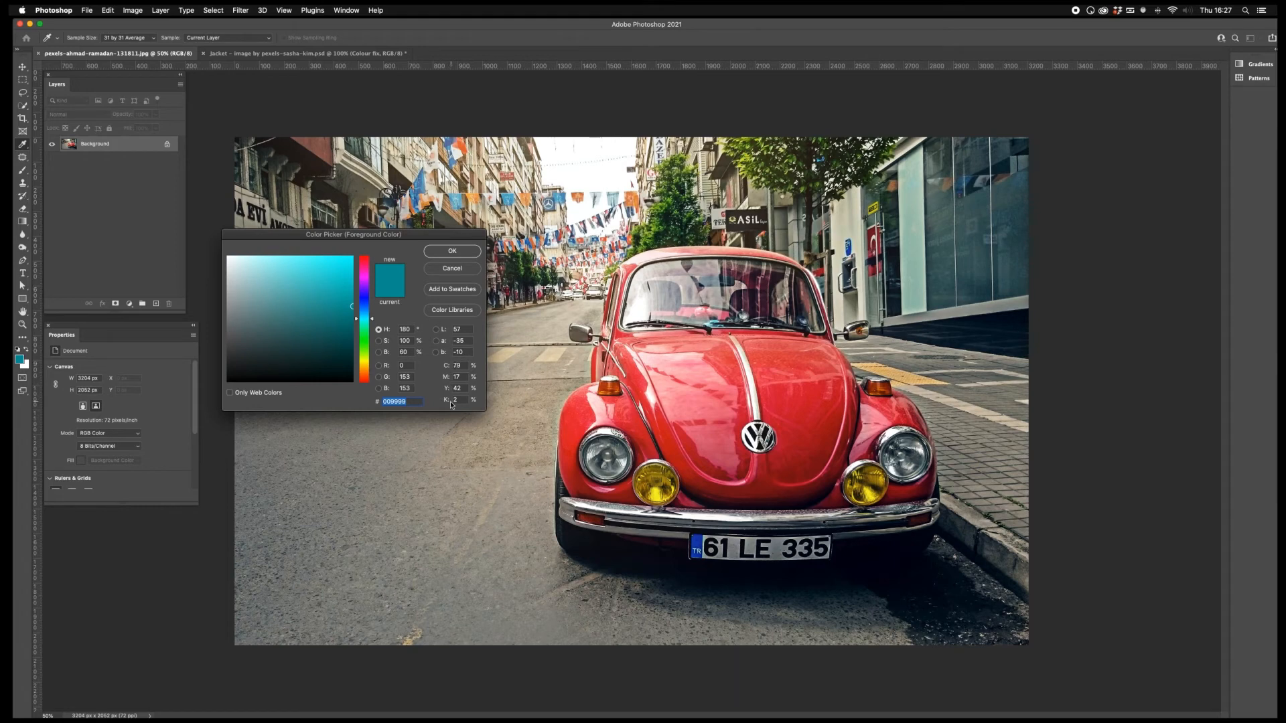
{"action": "left_click_drag", "start_coordinate": [460, 365], "coordinate": [444, 365]}
{"action": "type", "text": "0"}
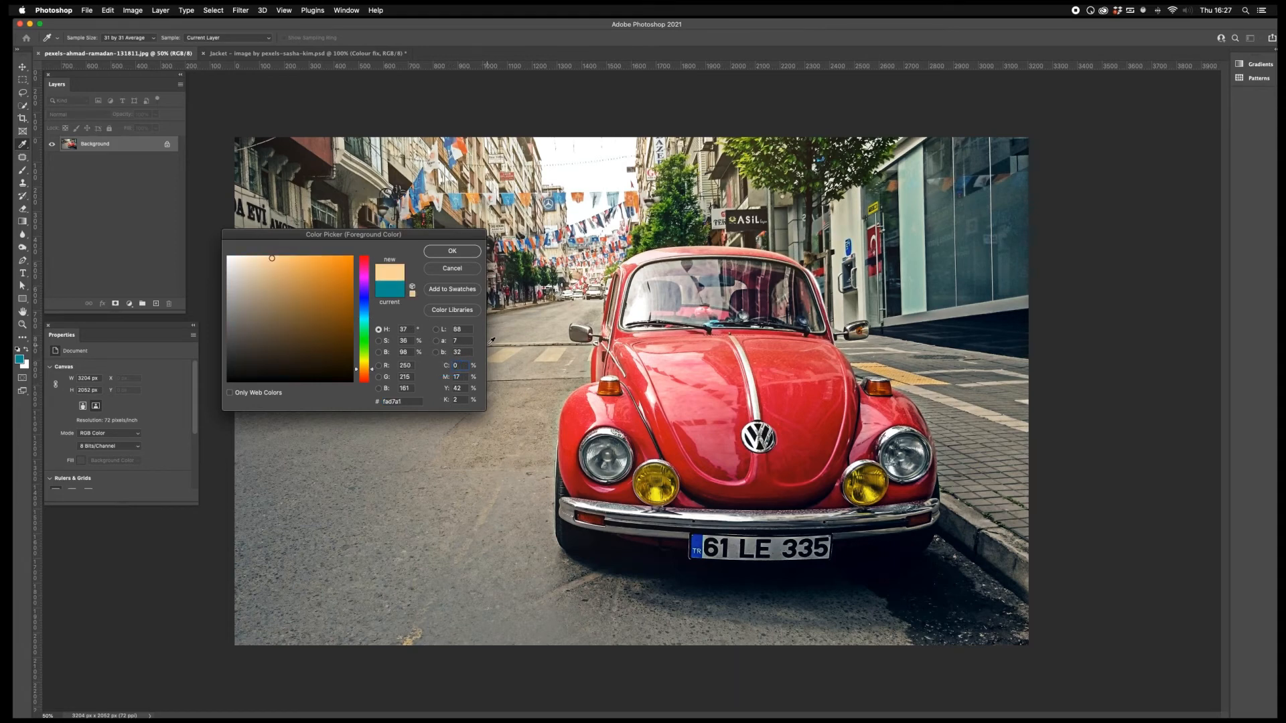
{"action": "left_click", "coordinate": [459, 376]}
{"action": "left_click_drag", "start_coordinate": [459, 377], "coordinate": [439, 366]}
{"action": "type", "text": "100"}
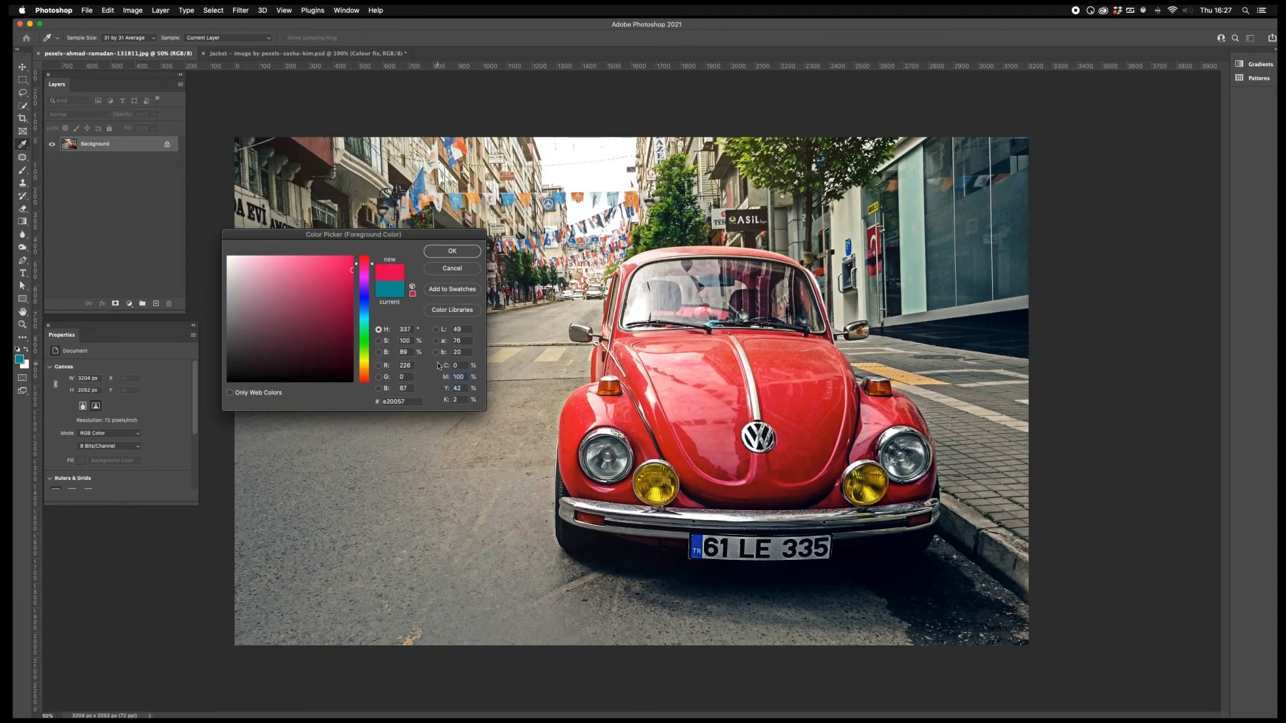
{"action": "left_click_drag", "start_coordinate": [463, 388], "coordinate": [440, 378]}
{"action": "type", "text": "0"}
{"action": "left_click_drag", "start_coordinate": [462, 400], "coordinate": [444, 396]}
{"action": "type", "text": "0"}
{"action": "left_click", "coordinate": [452, 250]}
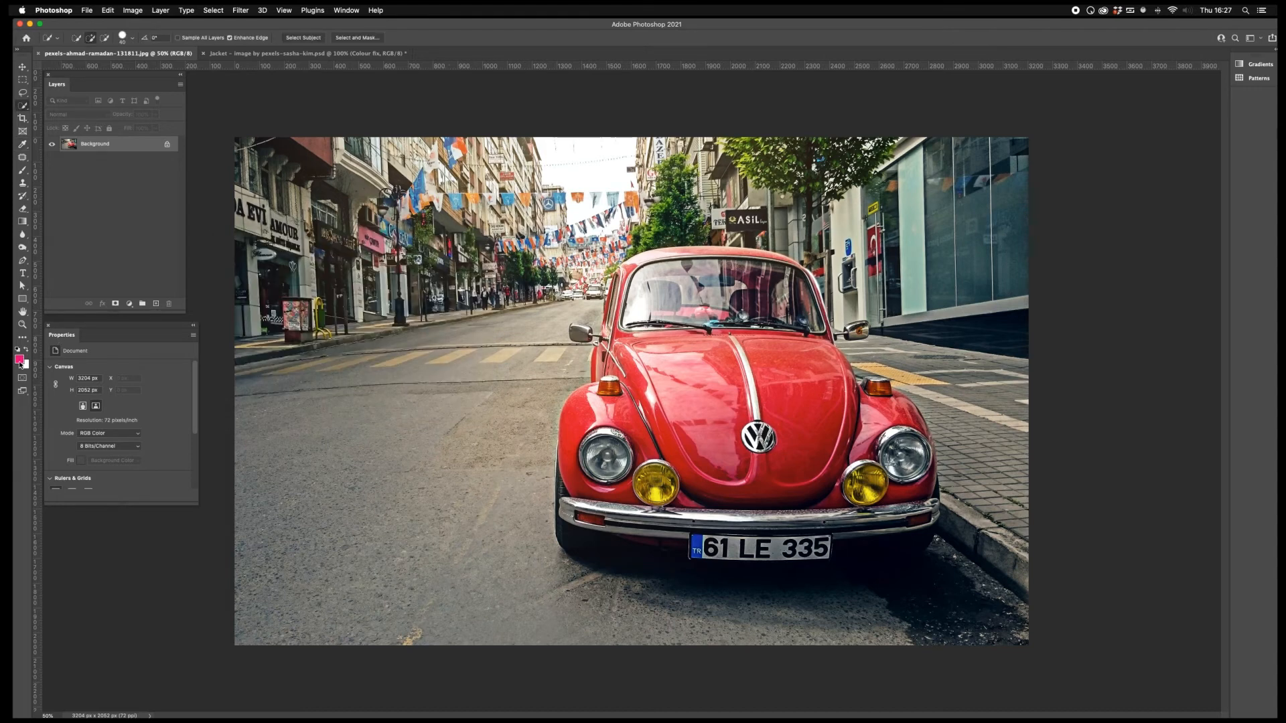
Add a new layer named Target above the car image's Background layer
{"action": "left_click", "coordinate": [180, 86]}
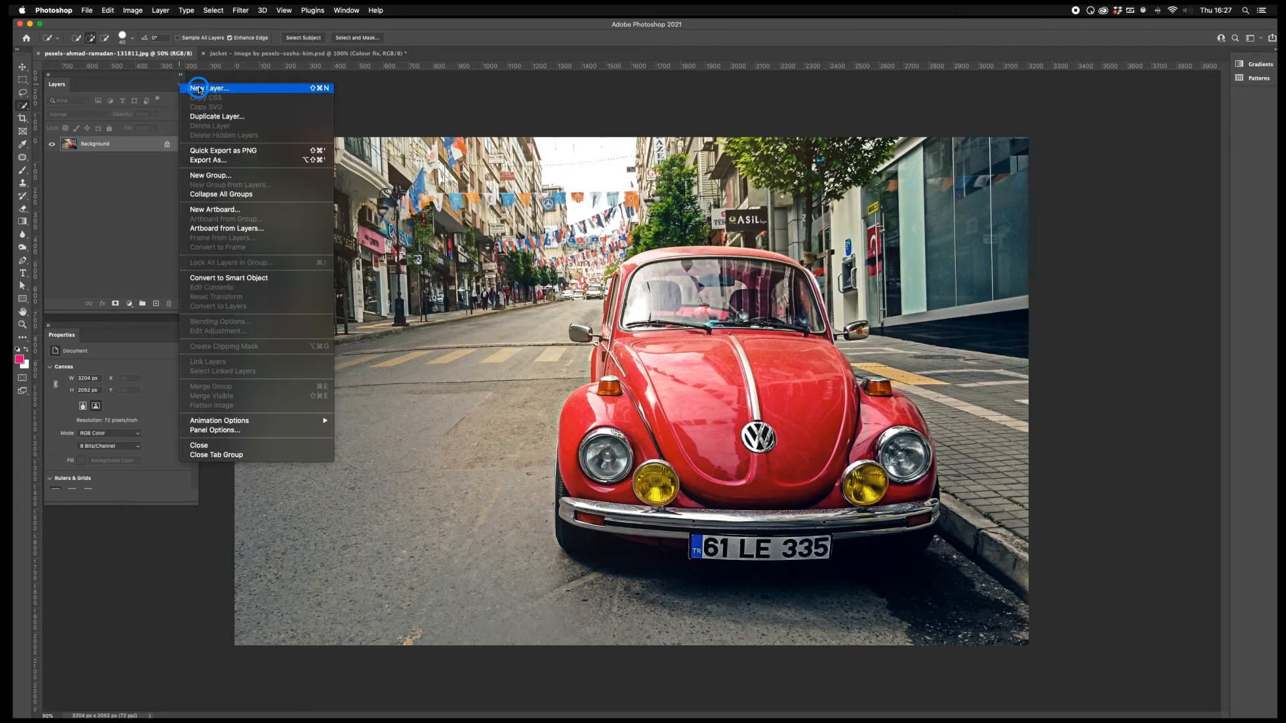
{"action": "left_click", "coordinate": [198, 89]}
{"action": "type", "text": "Target"}
{"action": "left_click", "coordinate": [731, 346]}
Marquee a rectangle about 340 by 430 px over the street buildings and fill it with the magenta foreground colour on the Target layer
{"action": "left_click", "coordinate": [22, 79]}
{"action": "left_click_drag", "start_coordinate": [313, 202], "coordinate": [397, 308]}
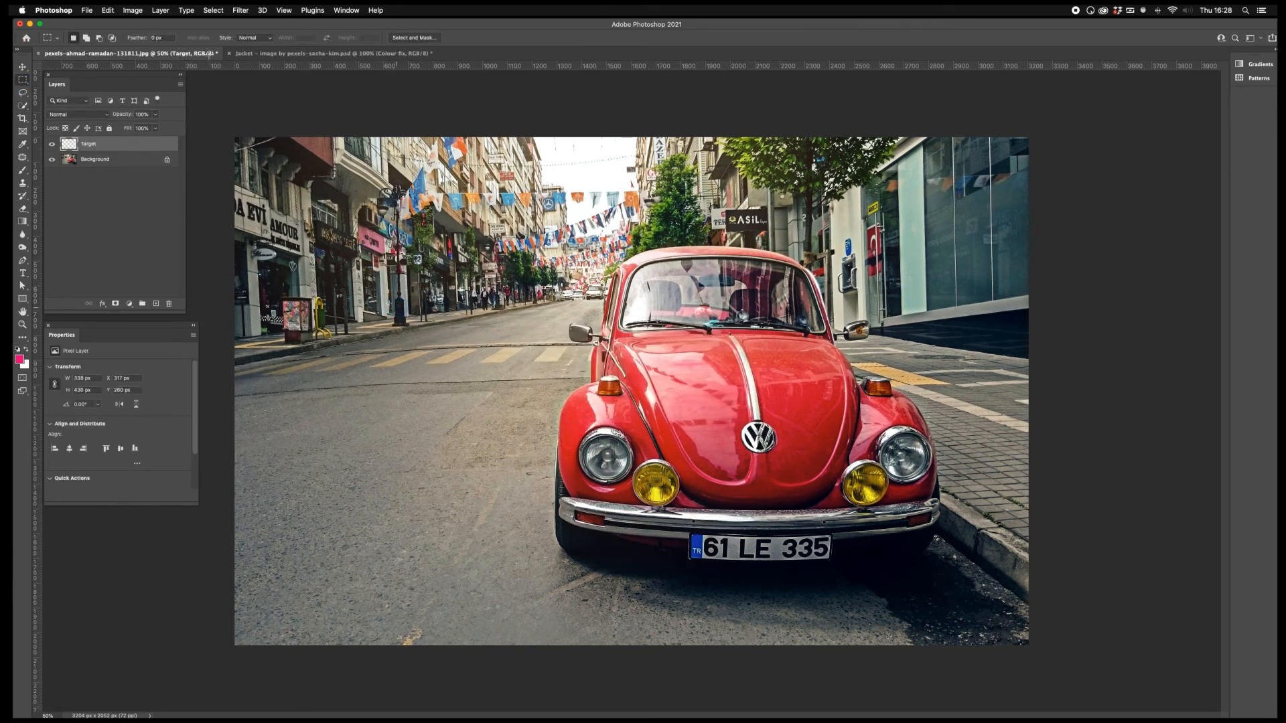
{"action": "left_click", "coordinate": [111, 9]}
{"action": "left_click", "coordinate": [127, 168]}
{"action": "left_click", "coordinate": [709, 323]}
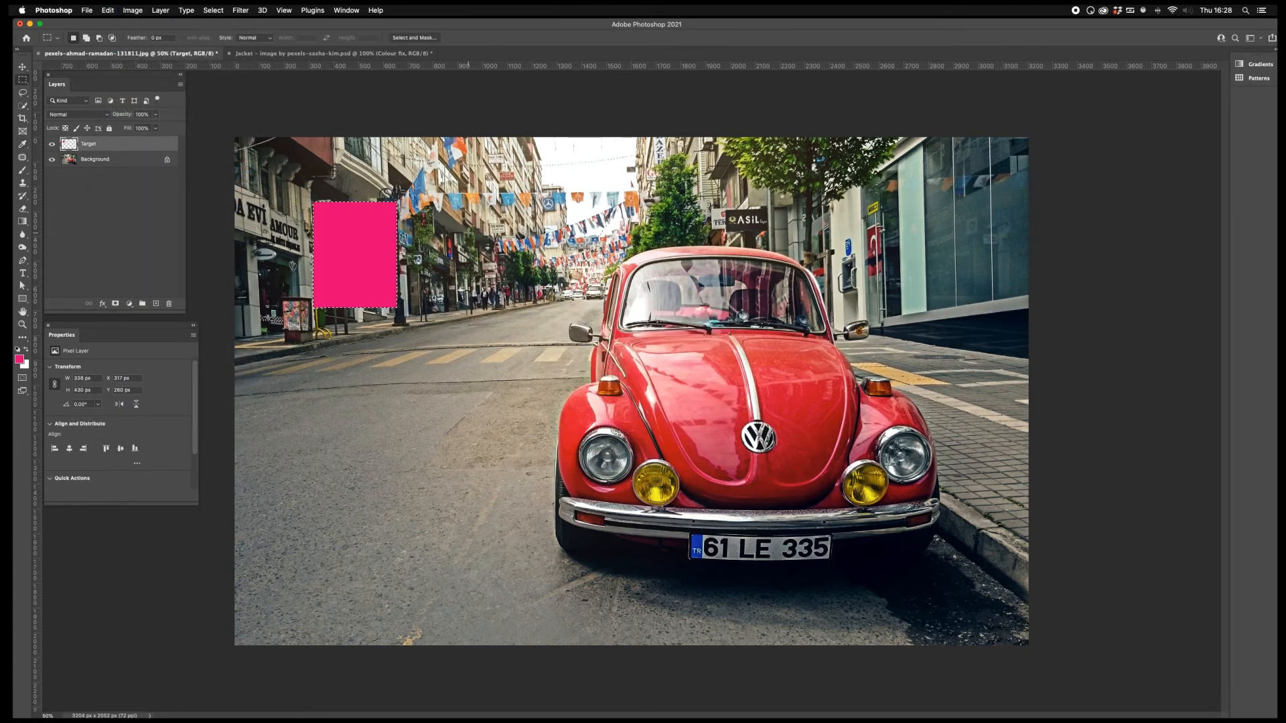
Clear the selection around the magenta swatch and add a new layer named Subject above the Target layer
{"action": "left_click", "coordinate": [213, 10]}
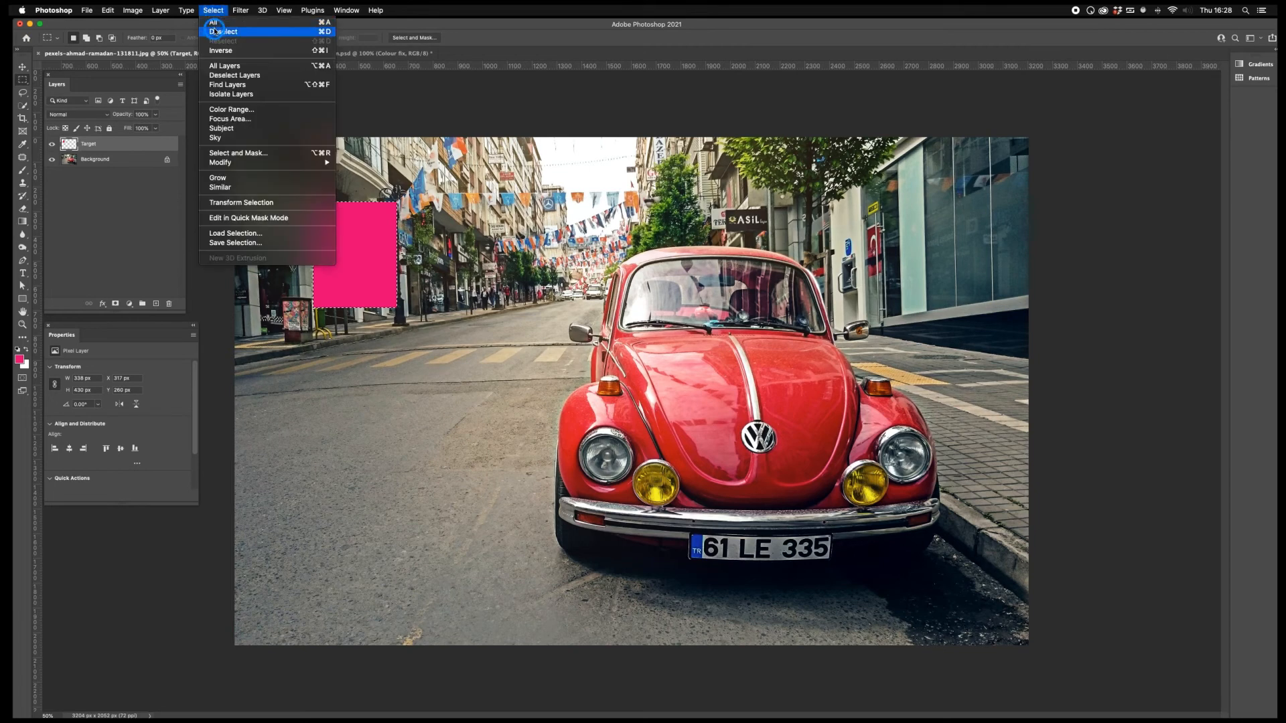
{"action": "left_click", "coordinate": [215, 31]}
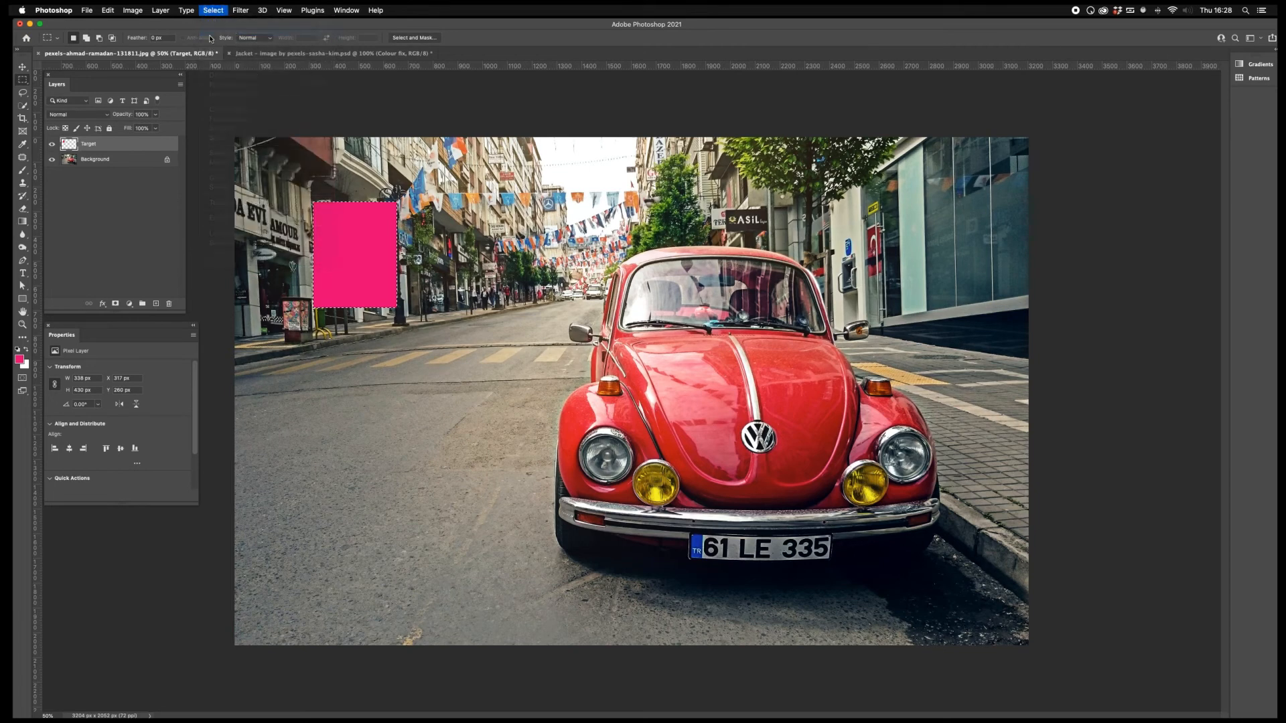
{"action": "left_click", "coordinate": [180, 84]}
{"action": "left_click", "coordinate": [178, 89]}
{"action": "type", "text": "Subject"}
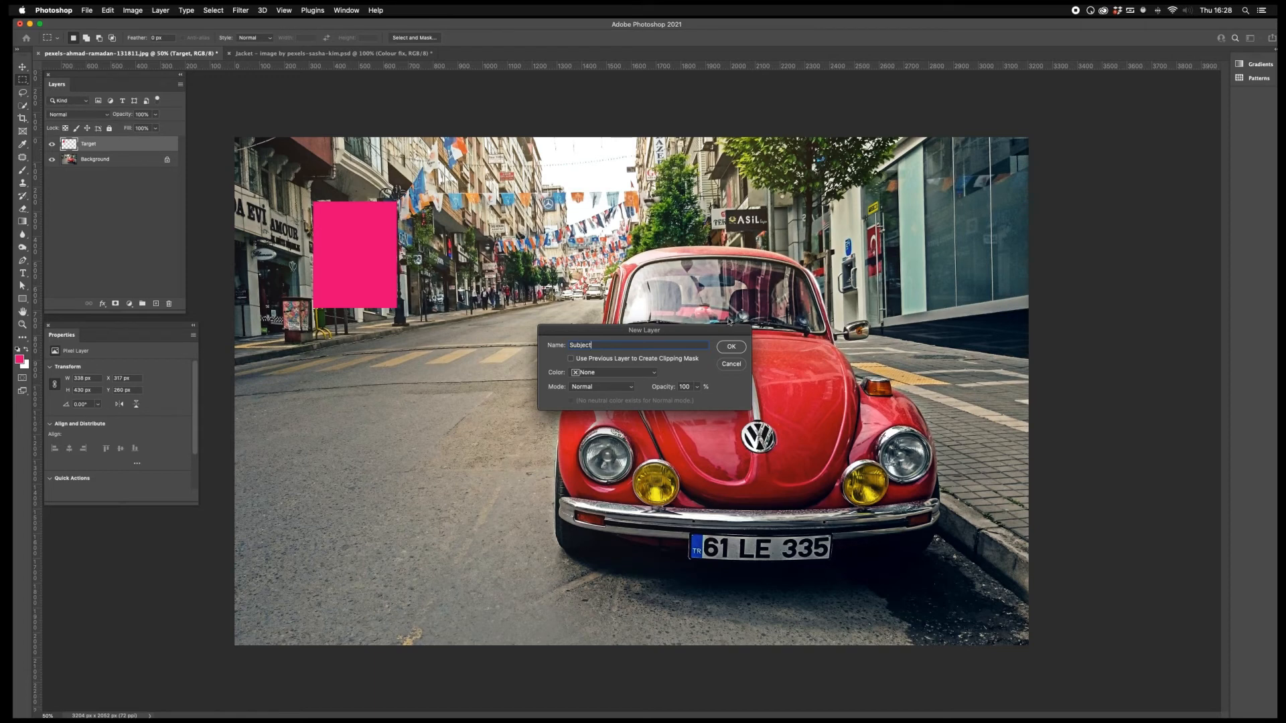
{"action": "left_click", "coordinate": [732, 350]}
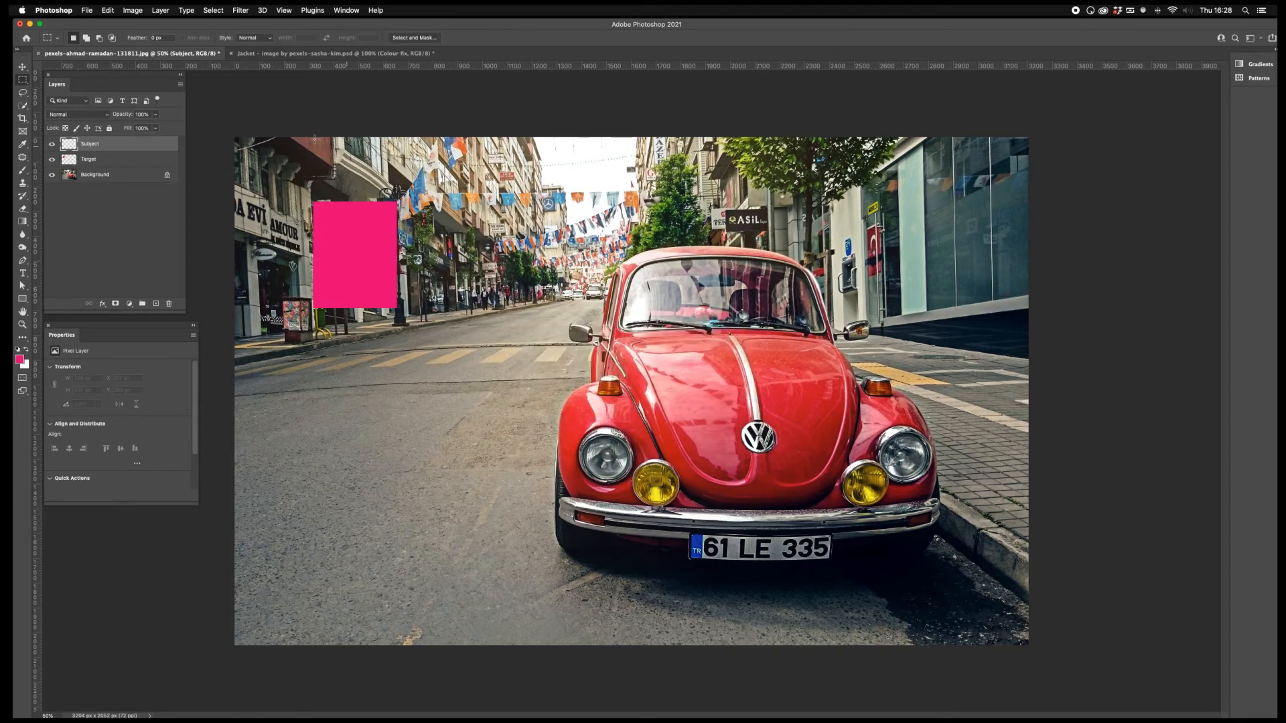
Sample the car bonnet's red from the Background layer as the foreground colour, using a 51 by 51 Average eyedropper sample
{"action": "left_click", "coordinate": [115, 177]}
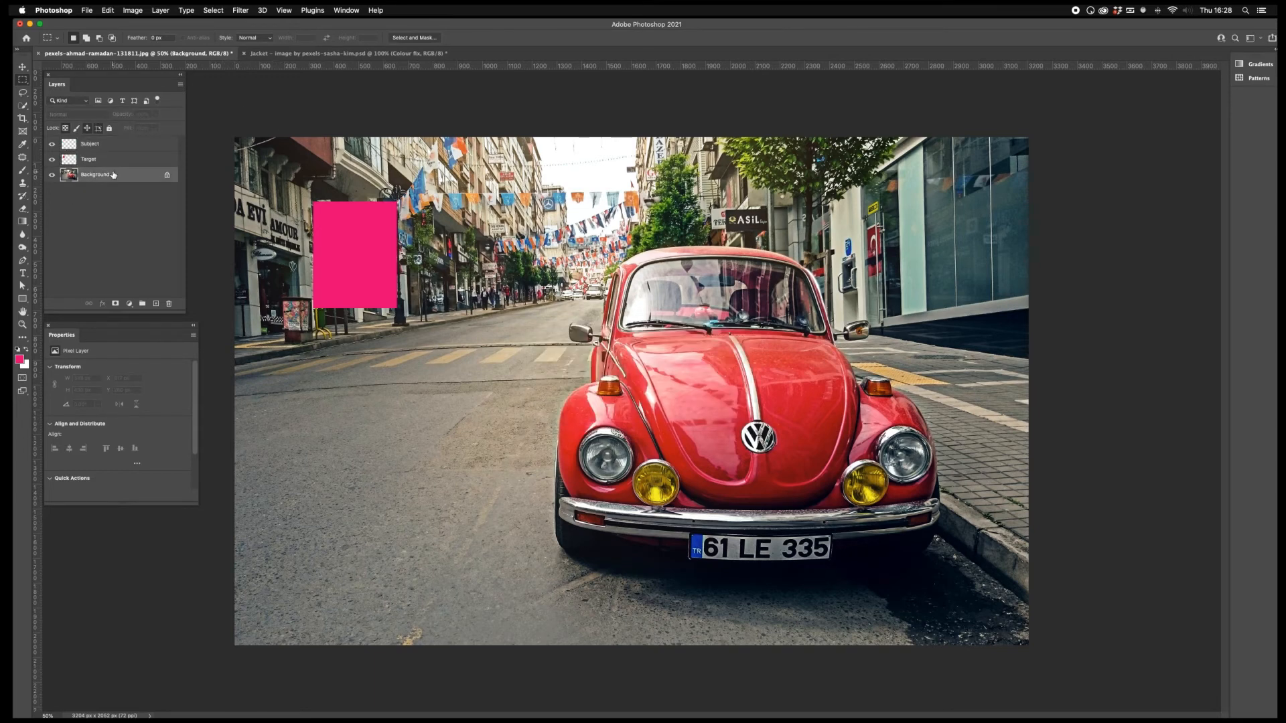
{"action": "left_click", "coordinate": [22, 144]}
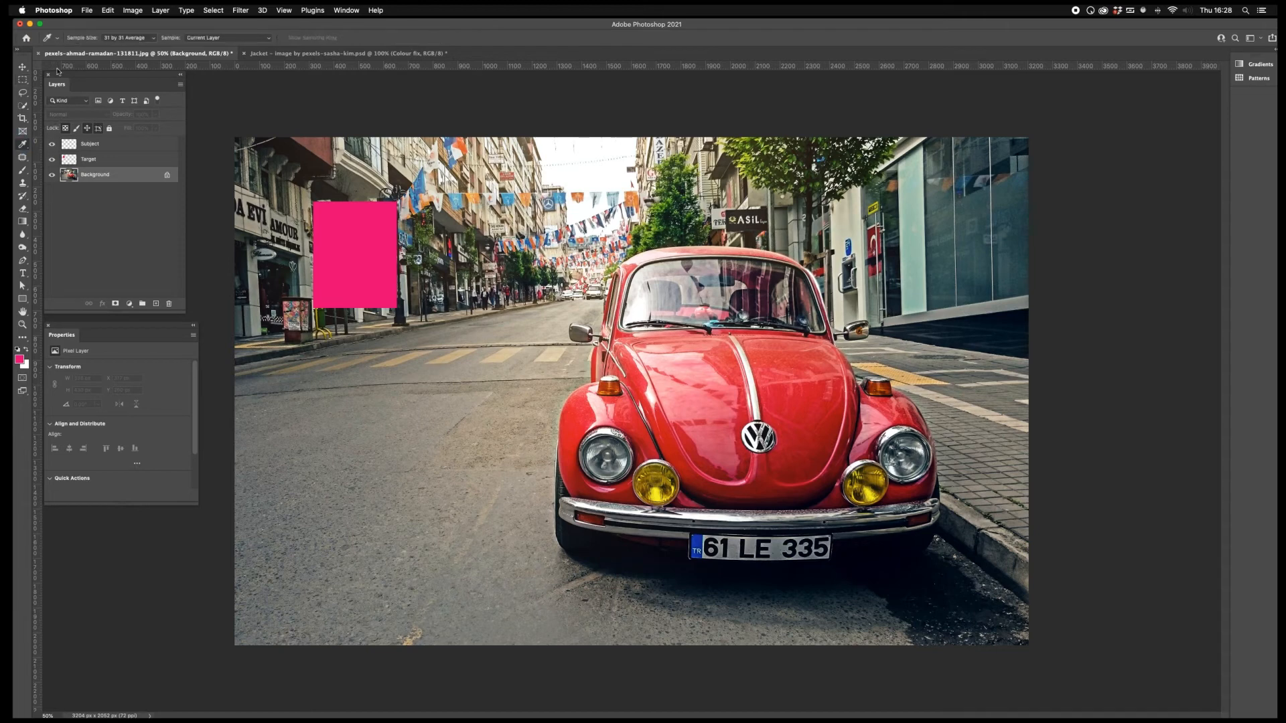
{"action": "left_click", "coordinate": [124, 38]}
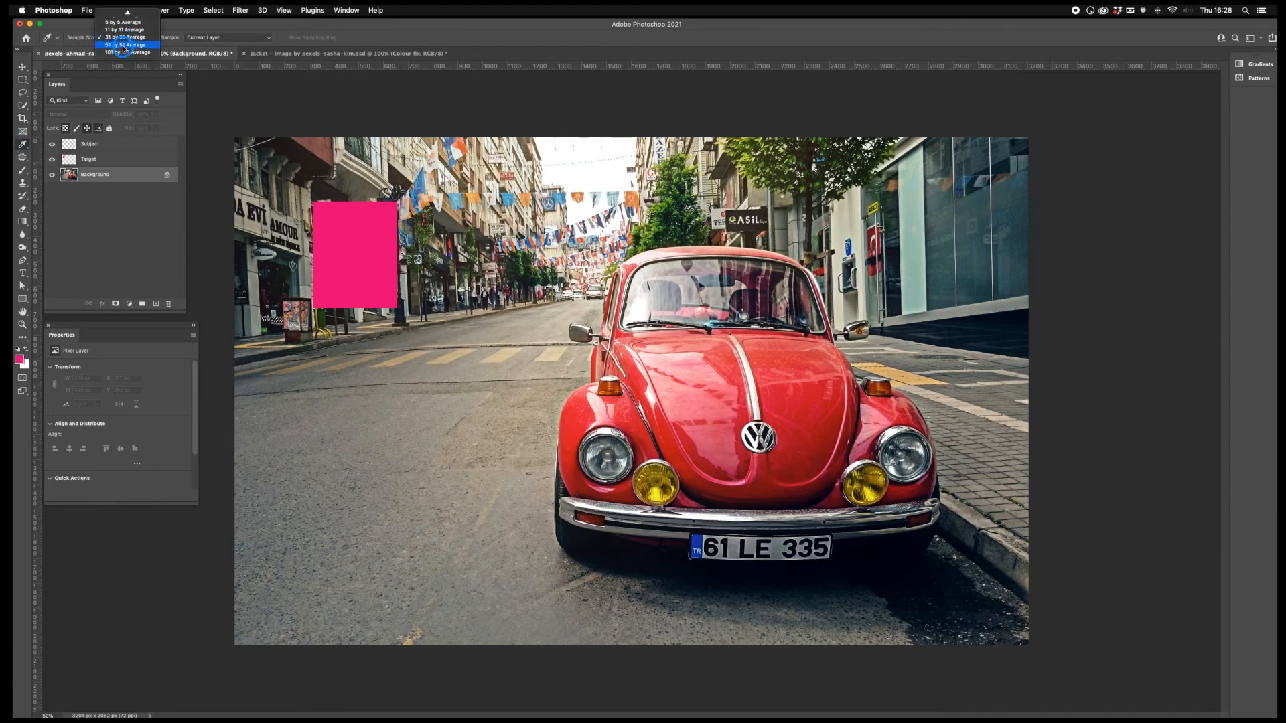
{"action": "left_click", "coordinate": [123, 45]}
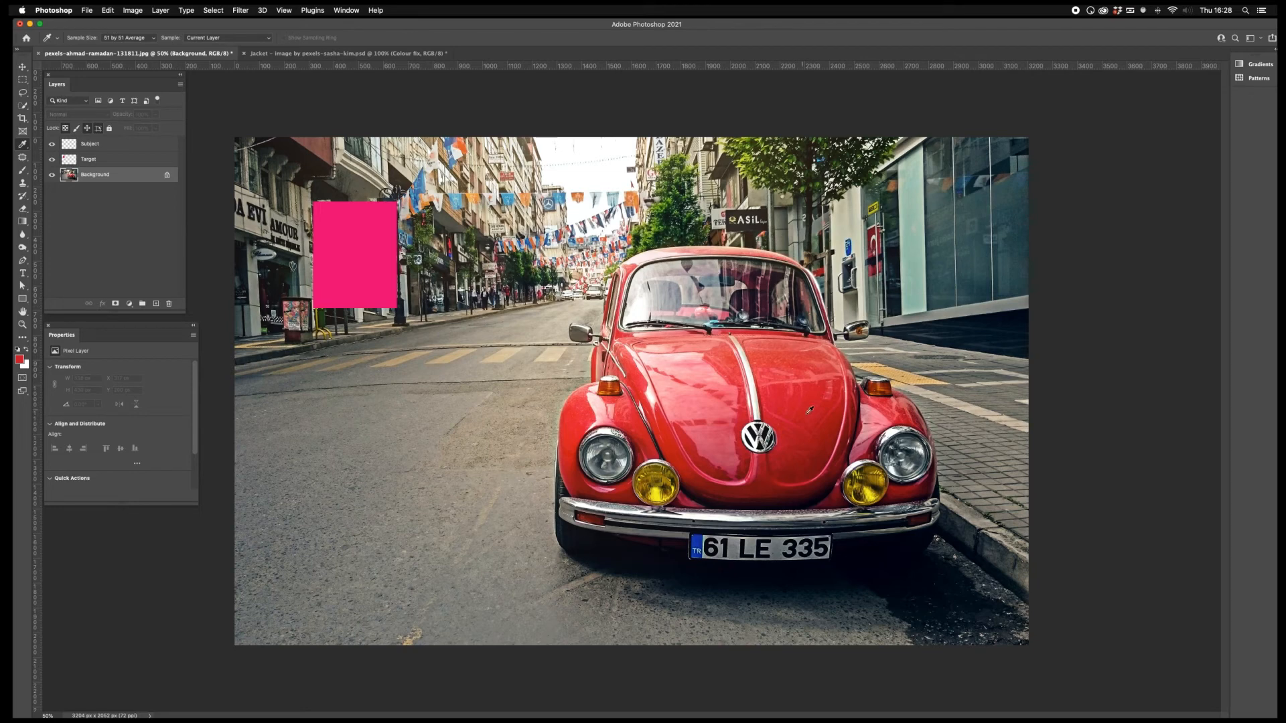
Marquee a rectangle about 420 by 340 px overlapping the magenta swatch and fill it with the red foreground colour on the Subject layer
{"action": "left_click", "coordinate": [117, 146]}
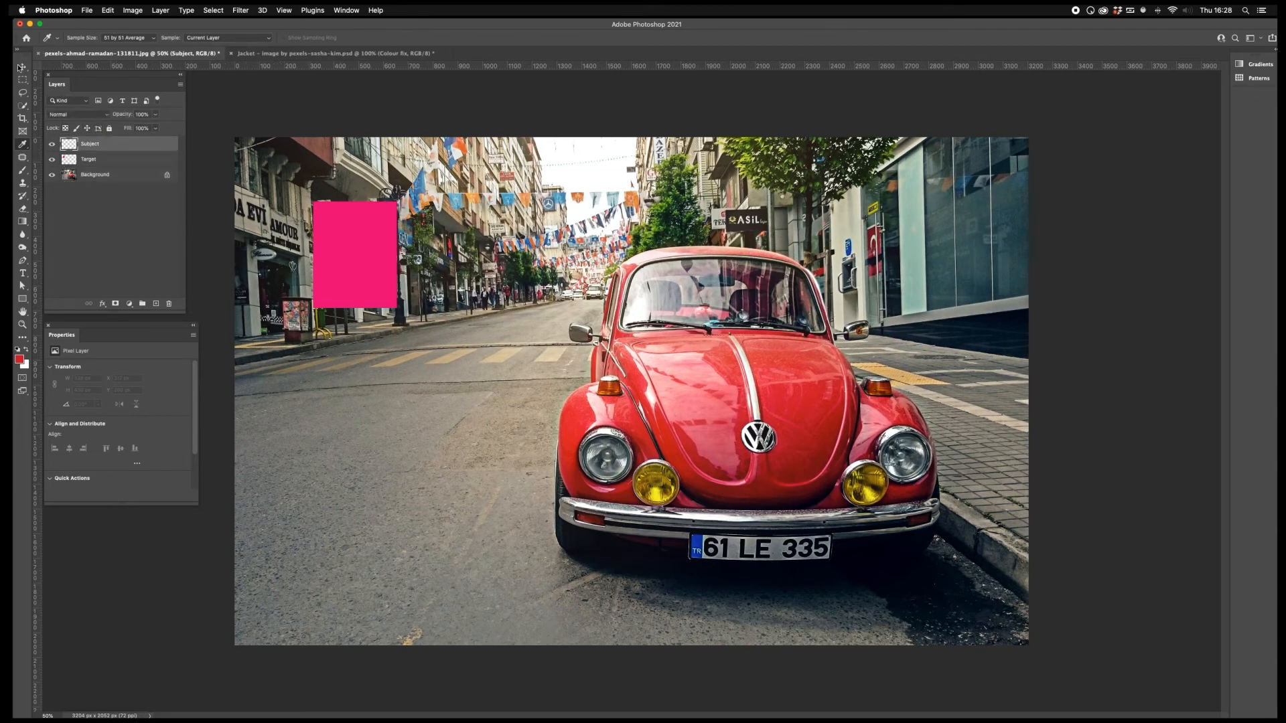
{"action": "left_click", "coordinate": [22, 80]}
{"action": "left_click_drag", "start_coordinate": [352, 260], "coordinate": [455, 343]}
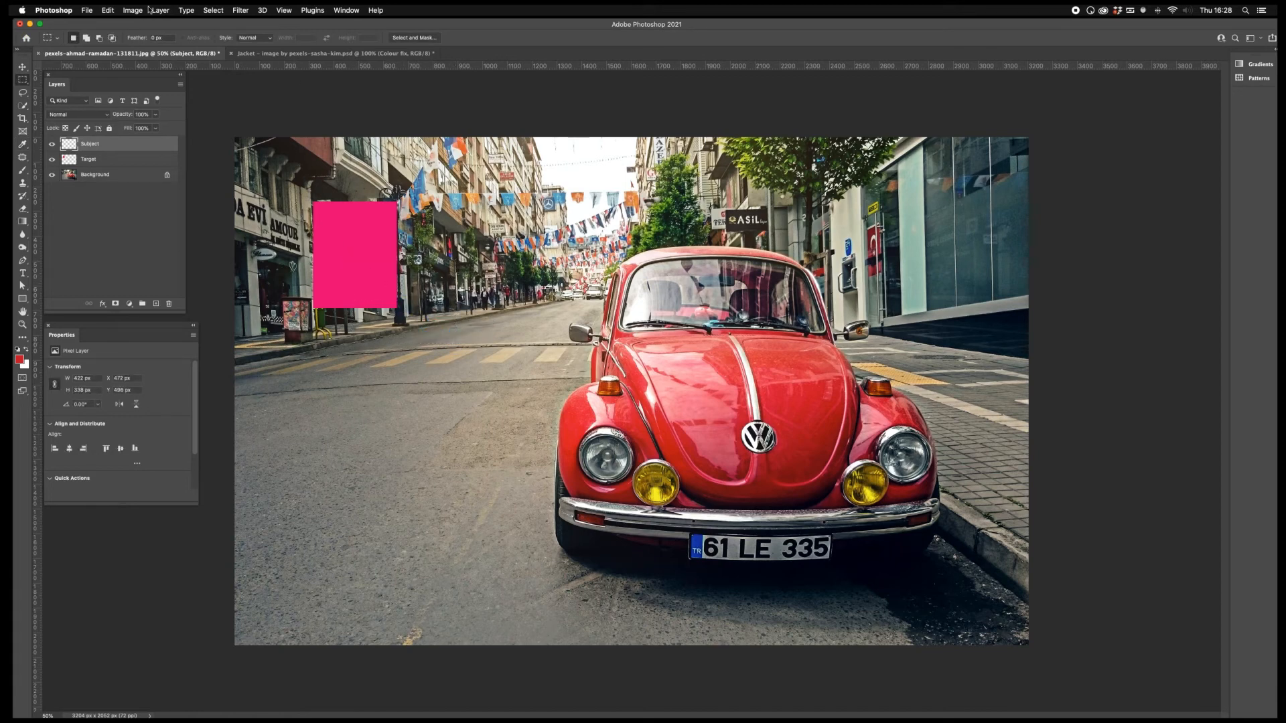
{"action": "left_click", "coordinate": [108, 10]}
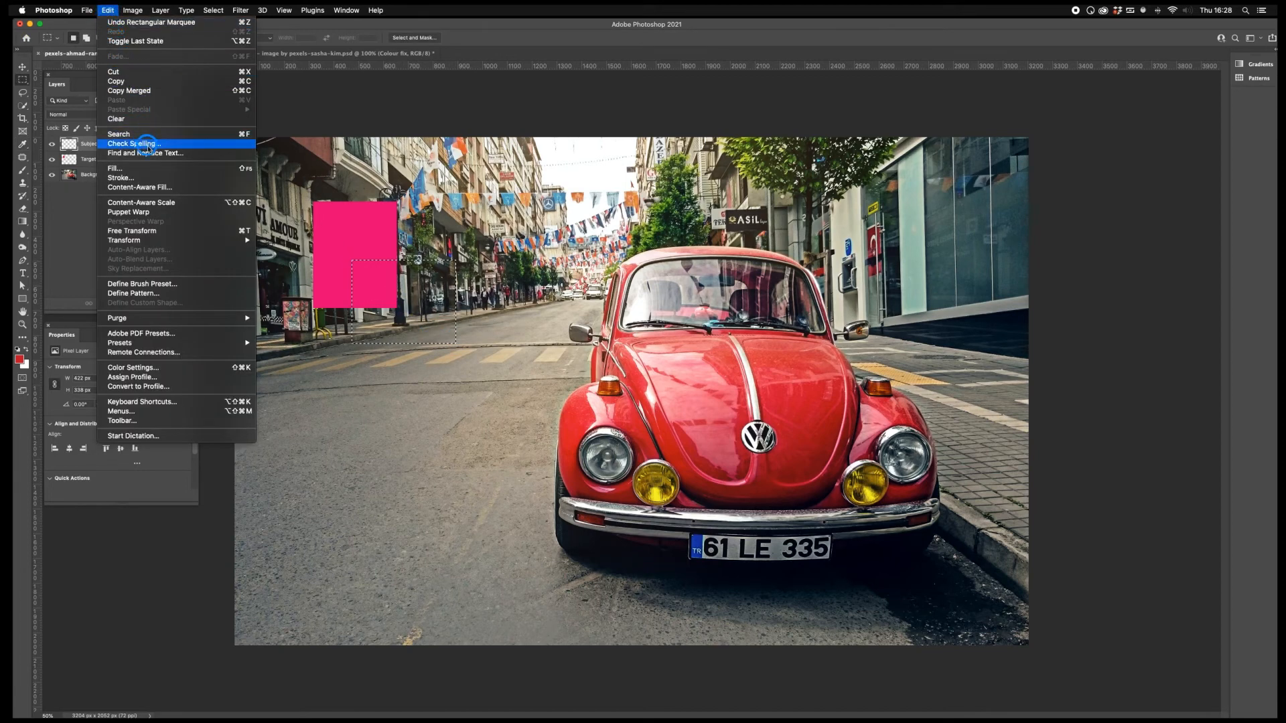
{"action": "left_click", "coordinate": [154, 168]}
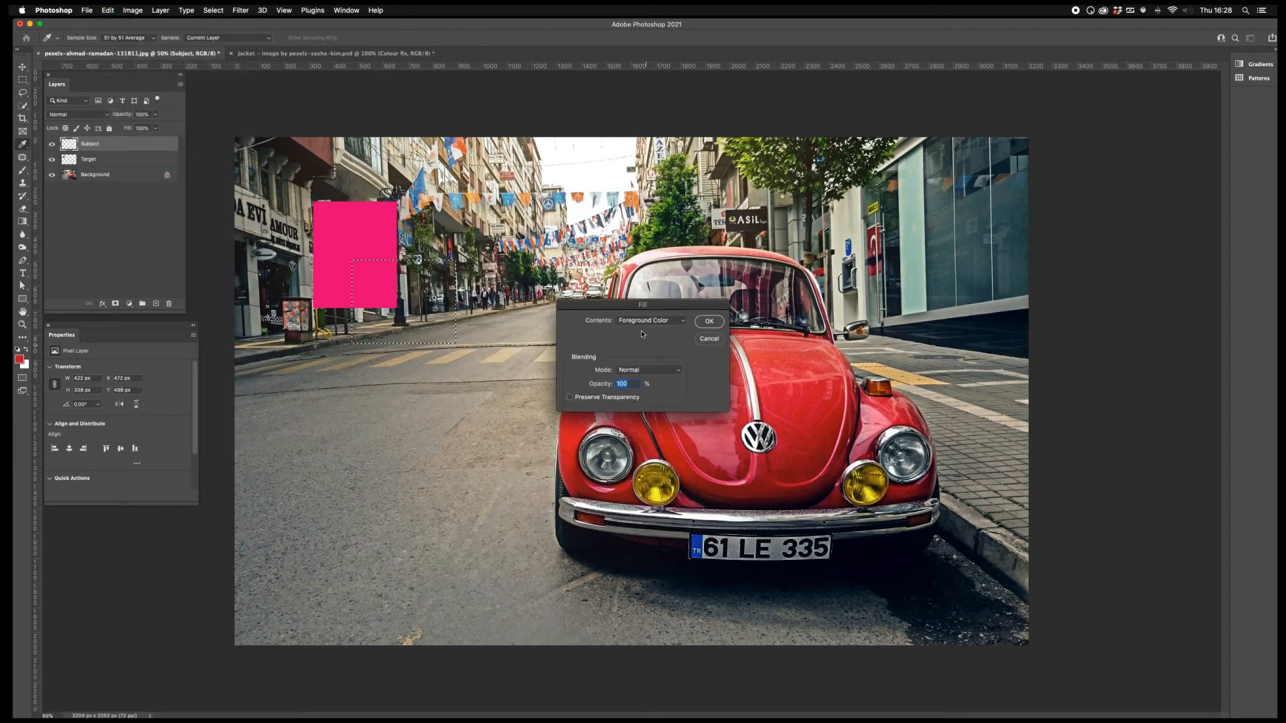
{"action": "left_click", "coordinate": [709, 322]}
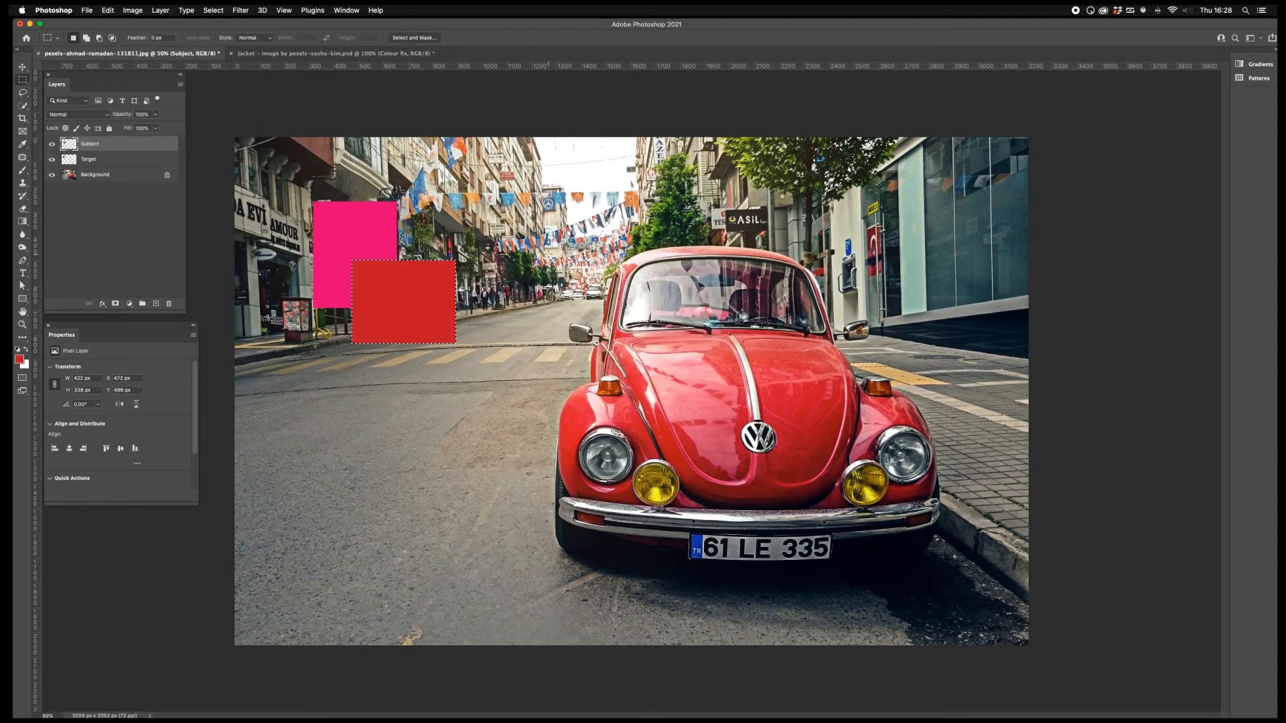
Hide the Background layer and clear the selection around the red swatch
{"action": "left_click", "coordinate": [52, 174]}
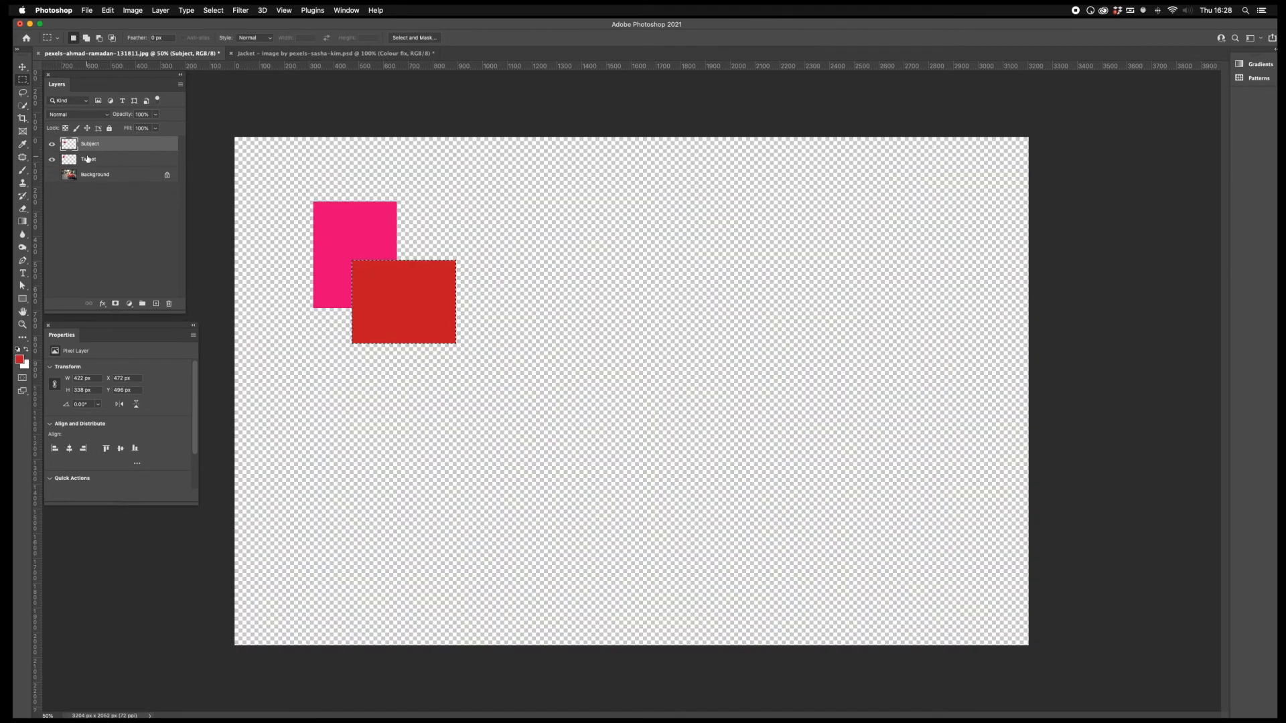
{"action": "left_click", "coordinate": [213, 11]}
{"action": "left_click", "coordinate": [226, 32]}
Sample the magenta from the Target swatch and add a Solid Color fill layer of e6007e above the Subject layer
{"action": "key", "text": "i"}
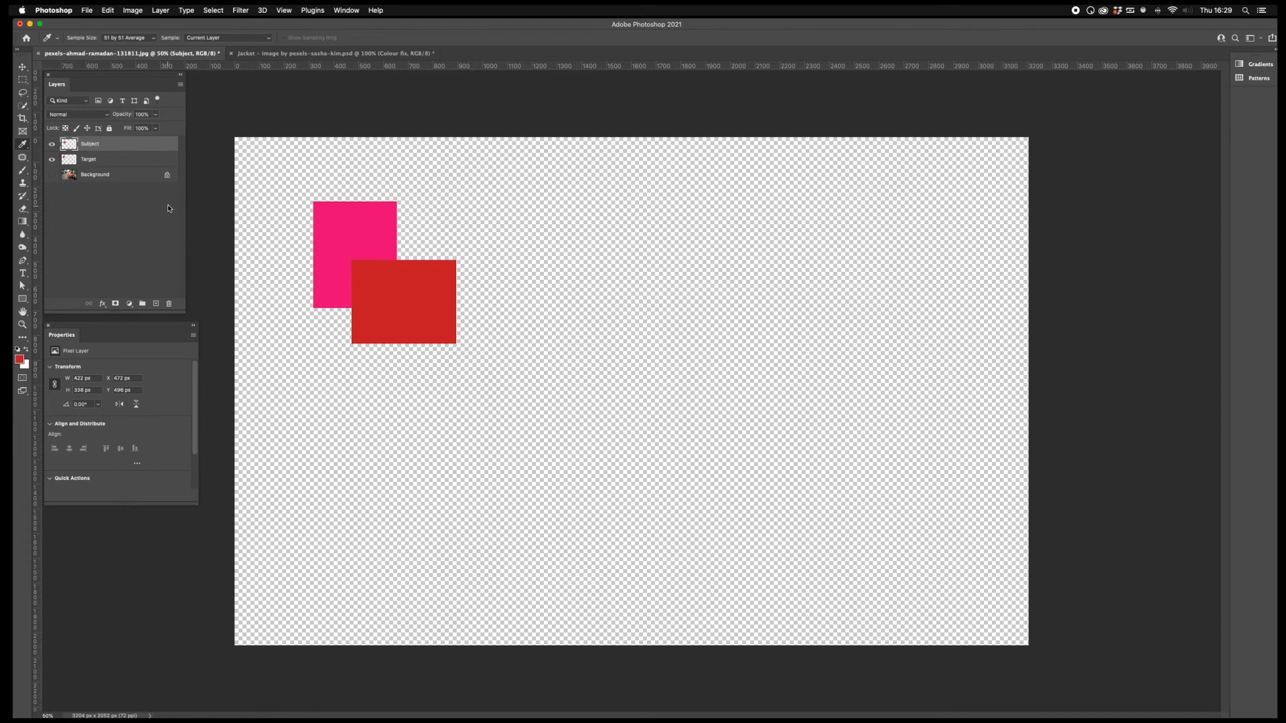
{"action": "left_click", "coordinate": [90, 160]}
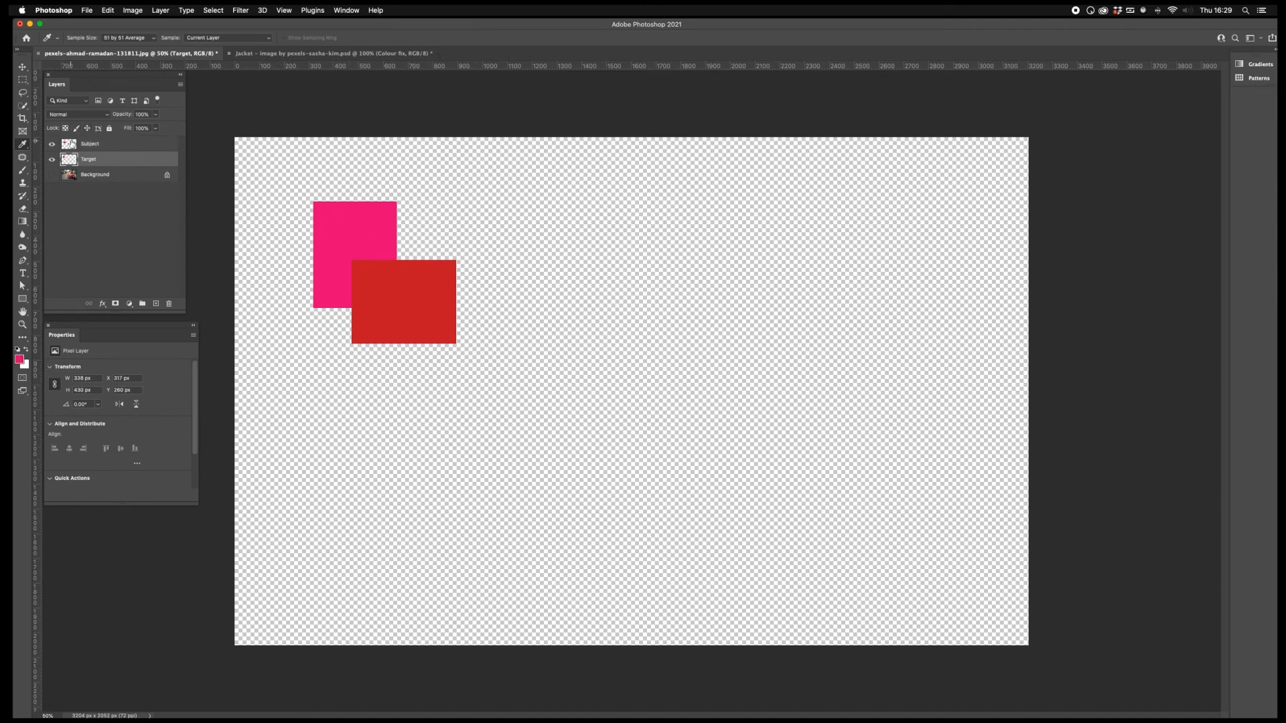
{"action": "left_click", "coordinate": [115, 145]}
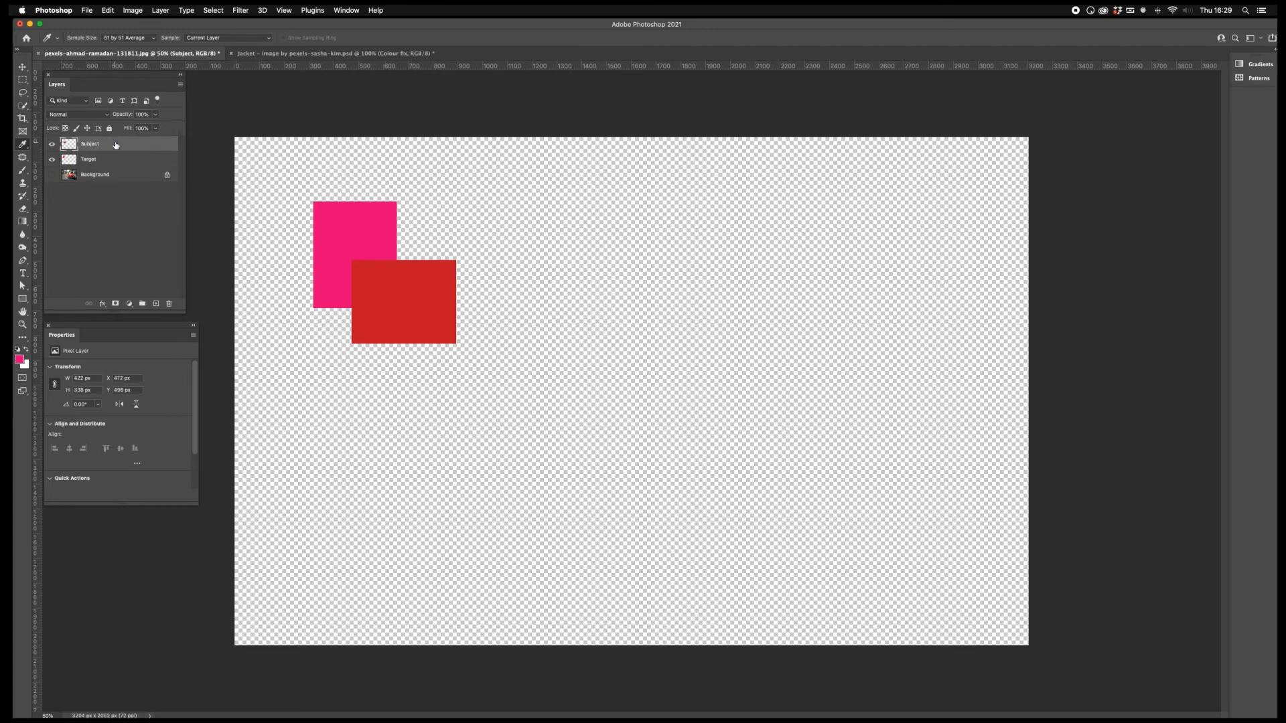
{"action": "left_click", "coordinate": [129, 304]}
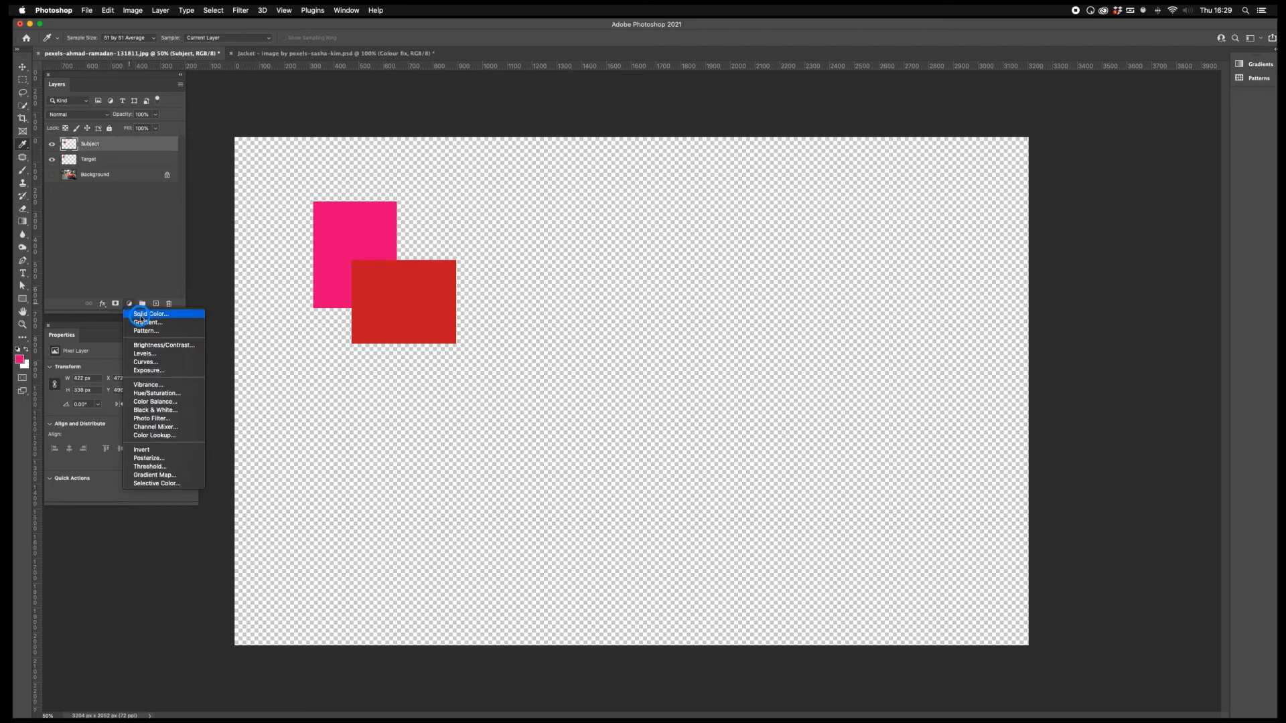
{"action": "left_click", "coordinate": [141, 314]}
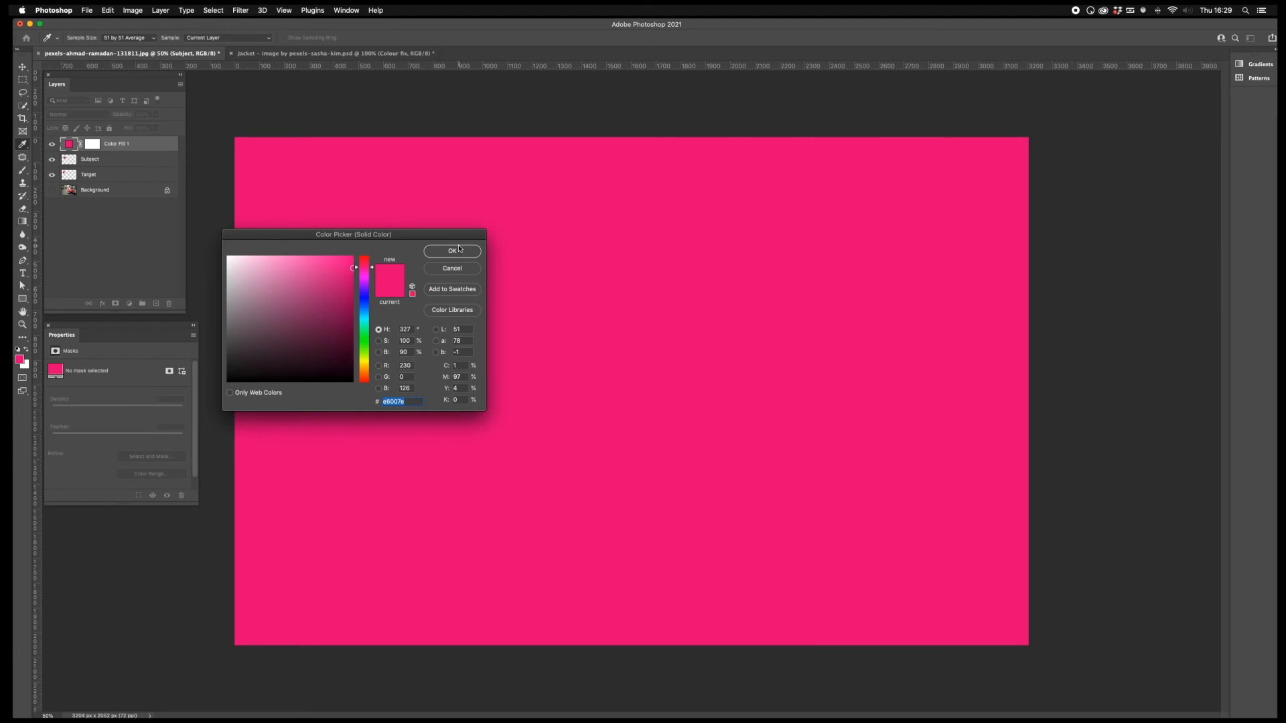
{"action": "left_click", "coordinate": [441, 256]}
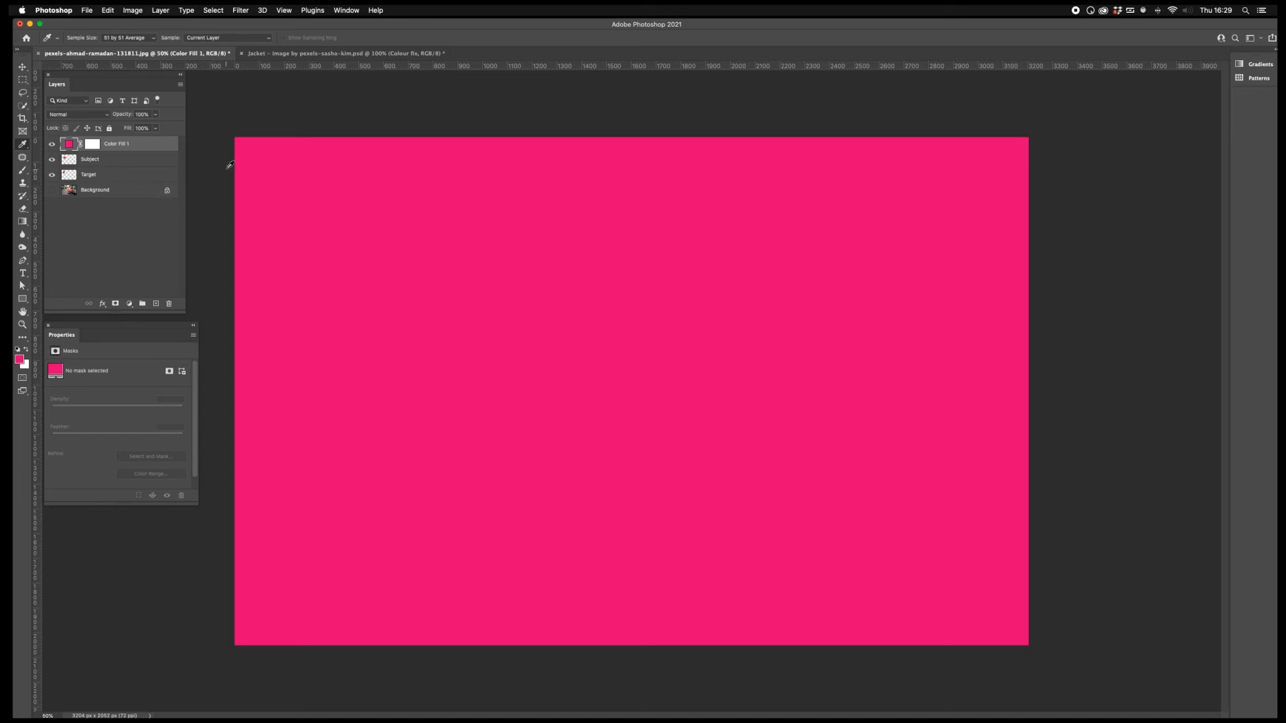
Set the magenta fill layer's blend mode to Color and clip it to the Subject layer
{"action": "left_click", "coordinate": [74, 116]}
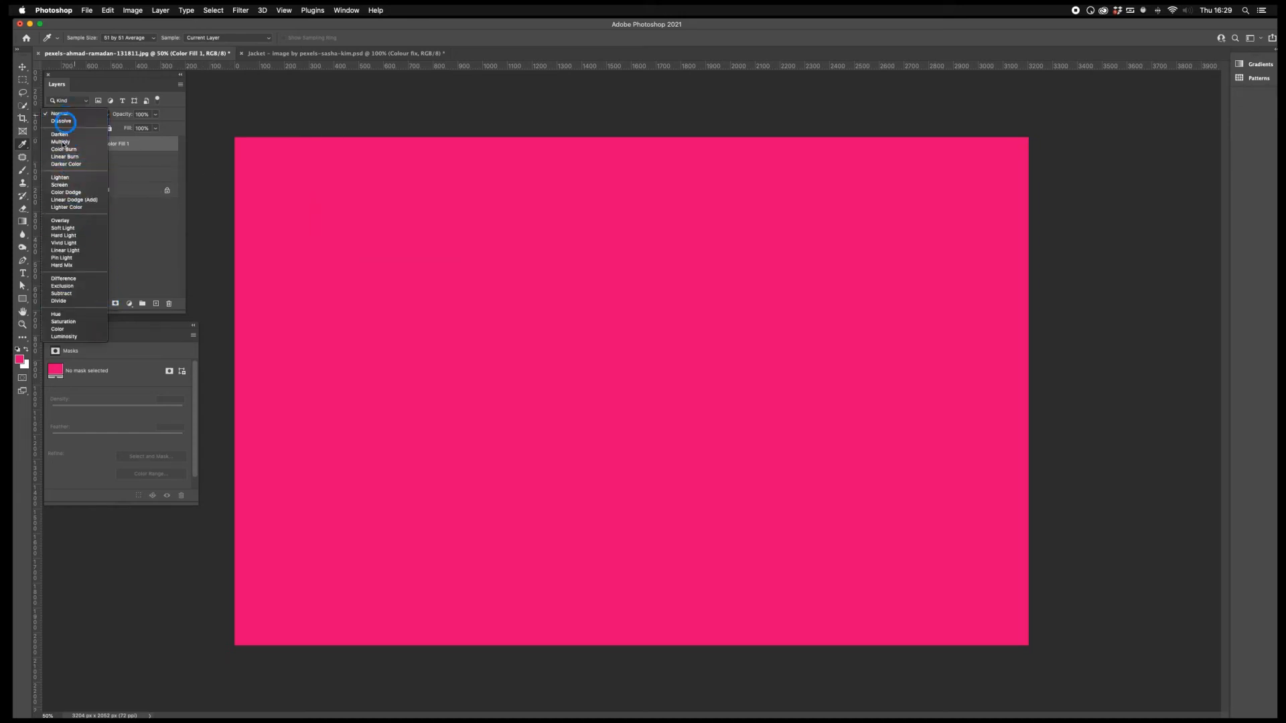
{"action": "left_click", "coordinate": [77, 329]}
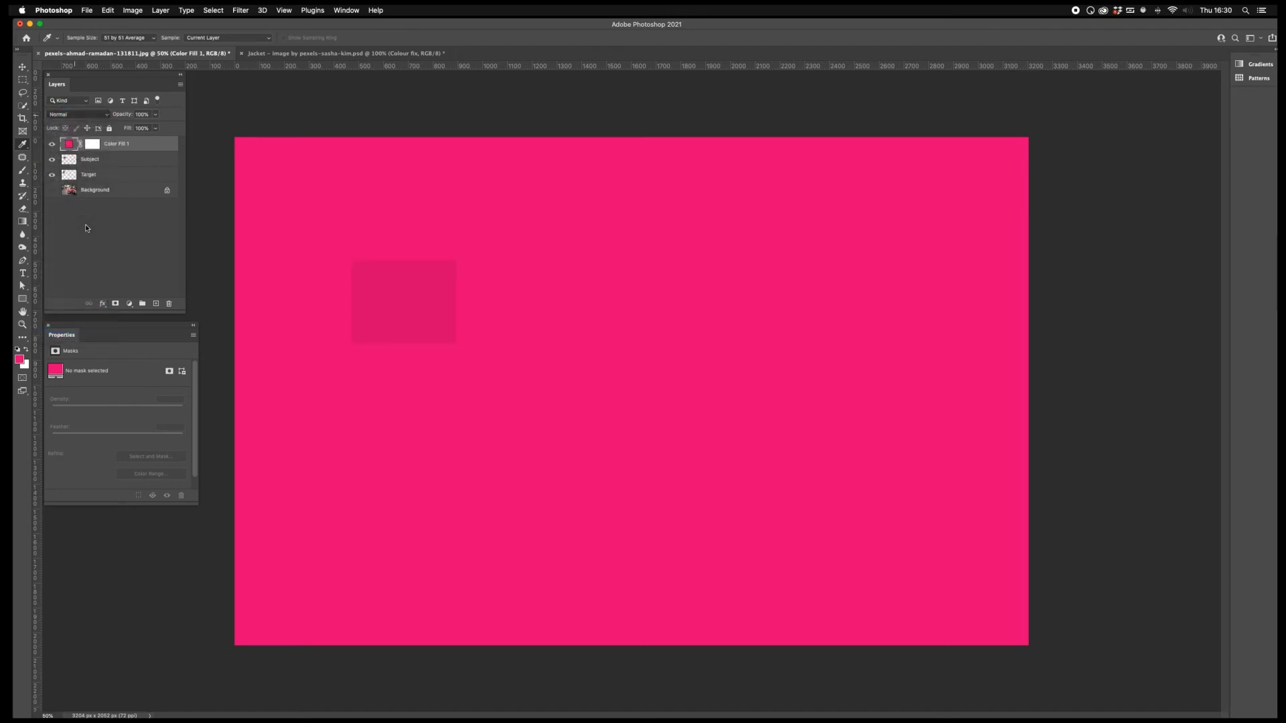
{"action": "left_click", "coordinate": [181, 85]}
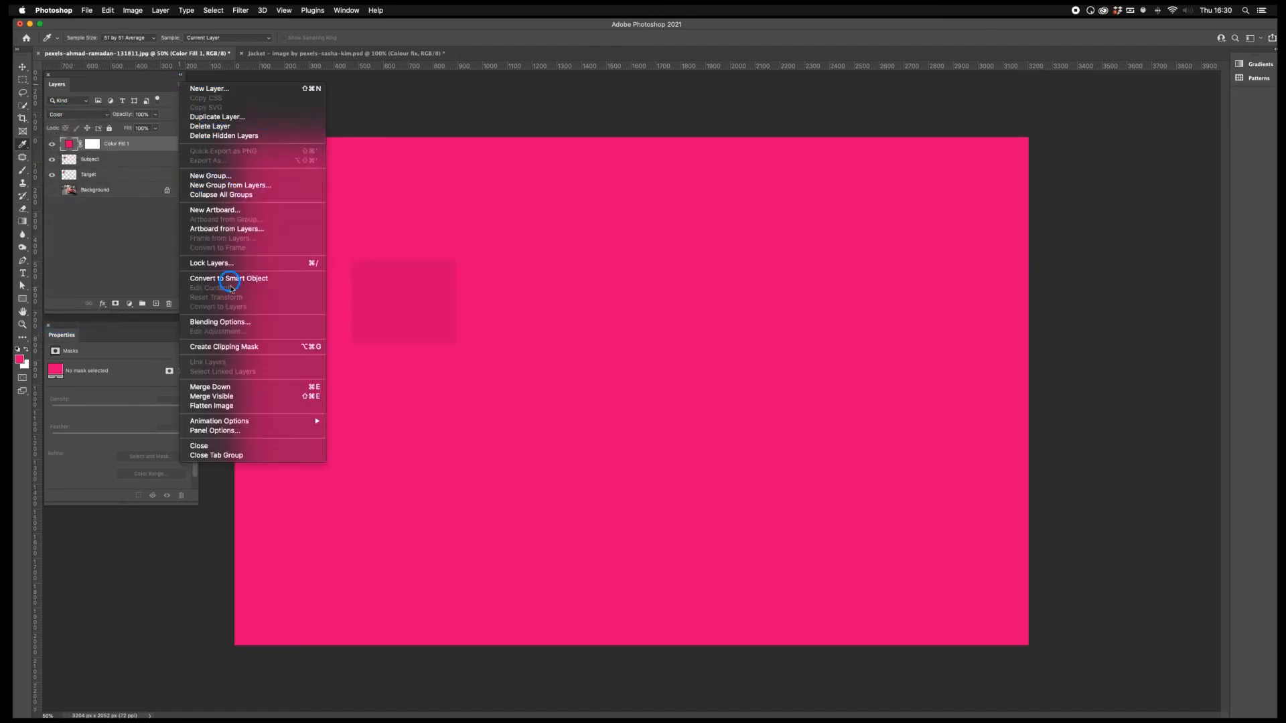
{"action": "left_click", "coordinate": [242, 347]}
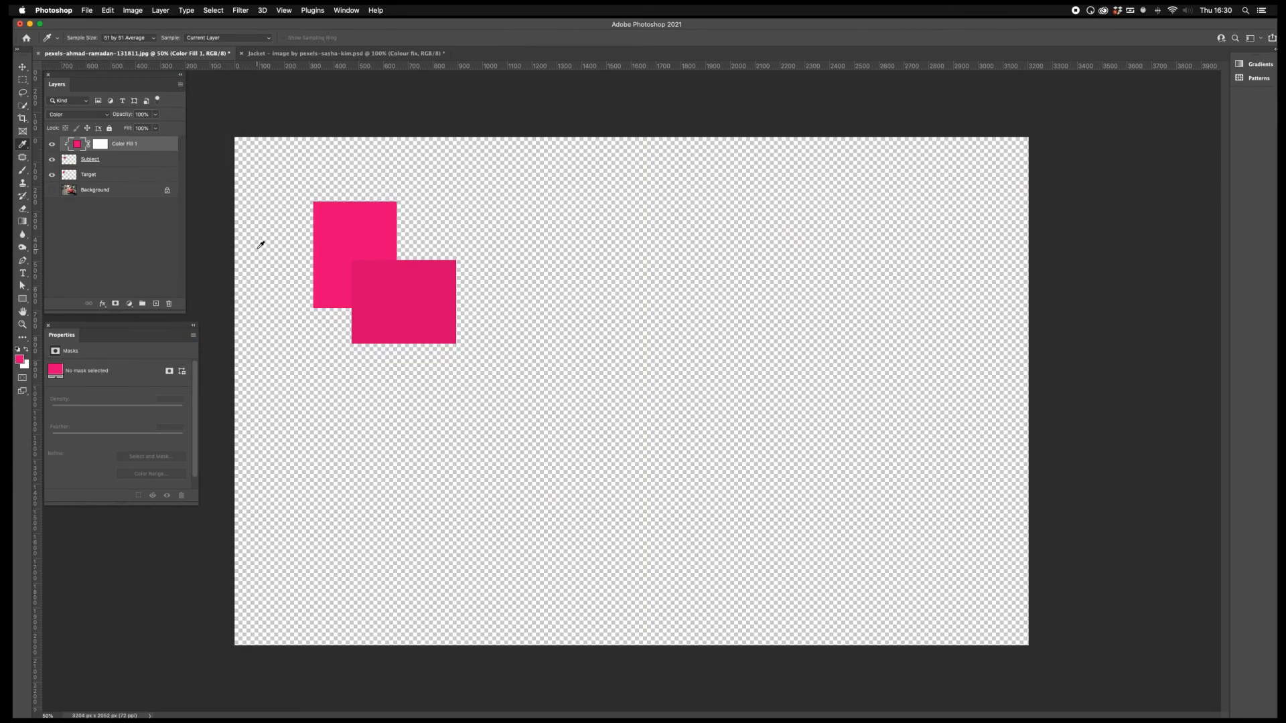
Add a Black & White adjustment above all layers and a Levels adjustment directly above the Subject layer
{"action": "left_click", "coordinate": [129, 304]}
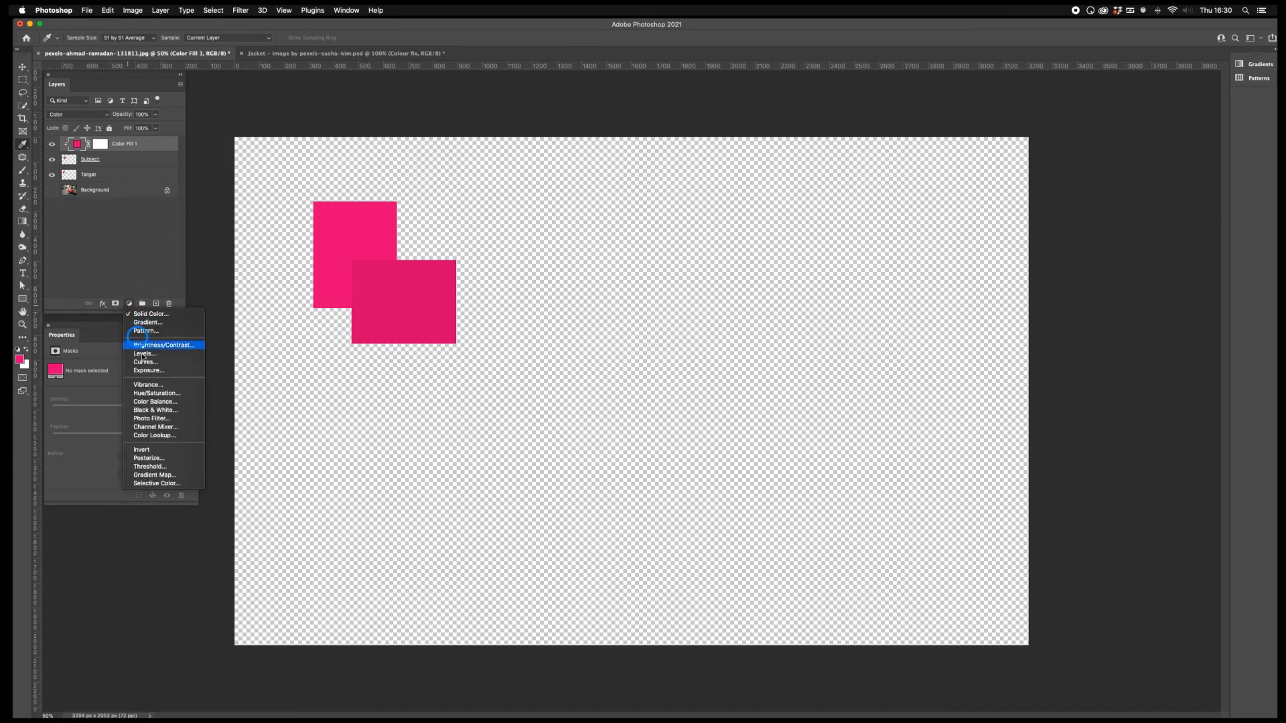
{"action": "left_click", "coordinate": [154, 410]}
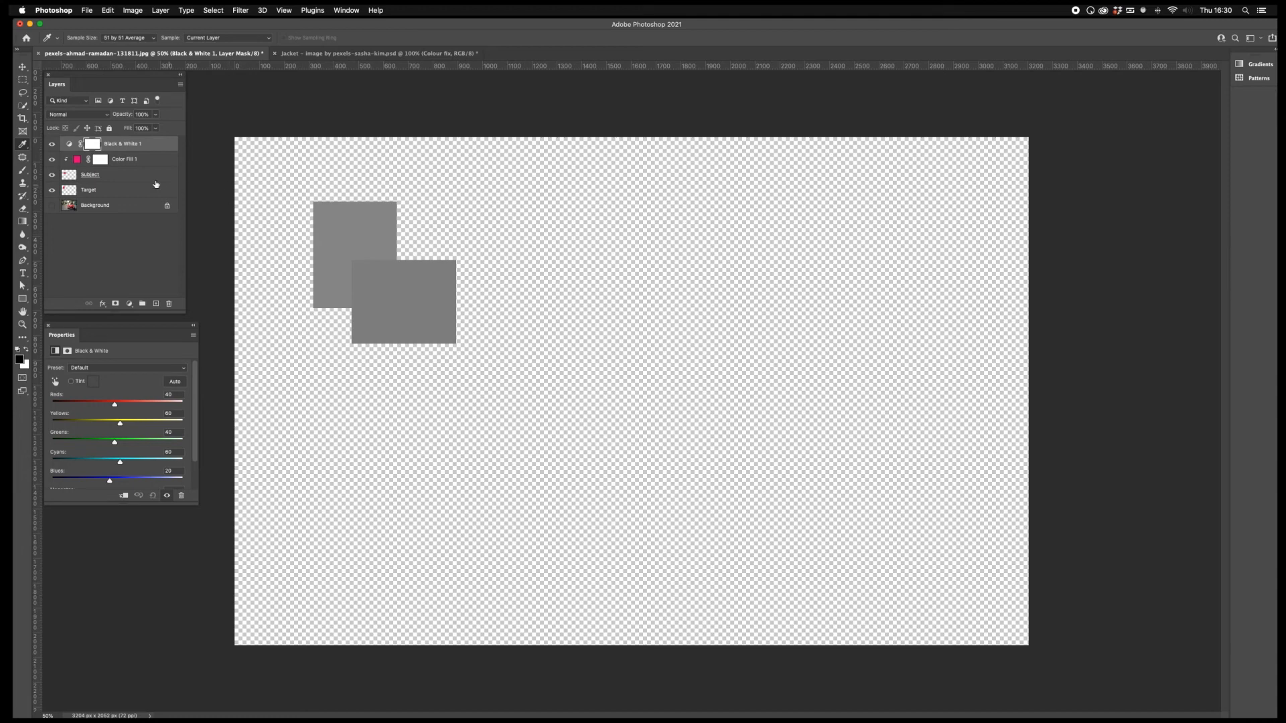
{"action": "left_click", "coordinate": [72, 175]}
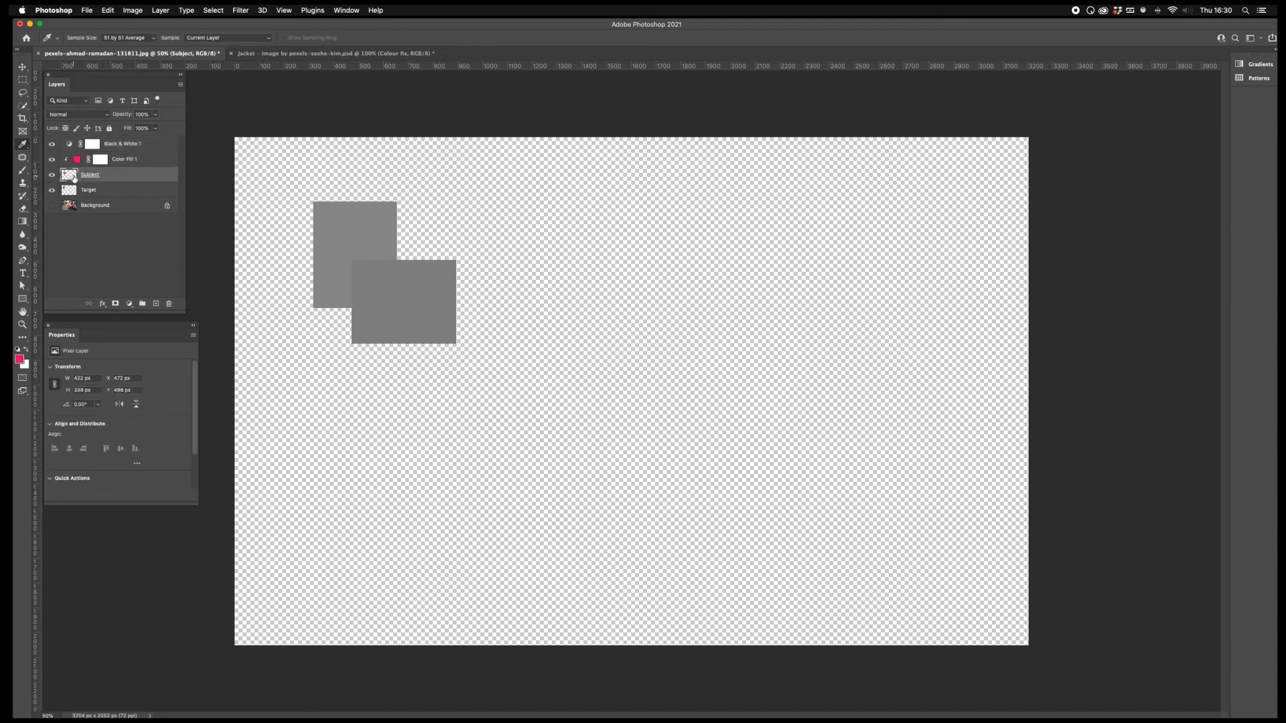
{"action": "left_click", "coordinate": [129, 305]}
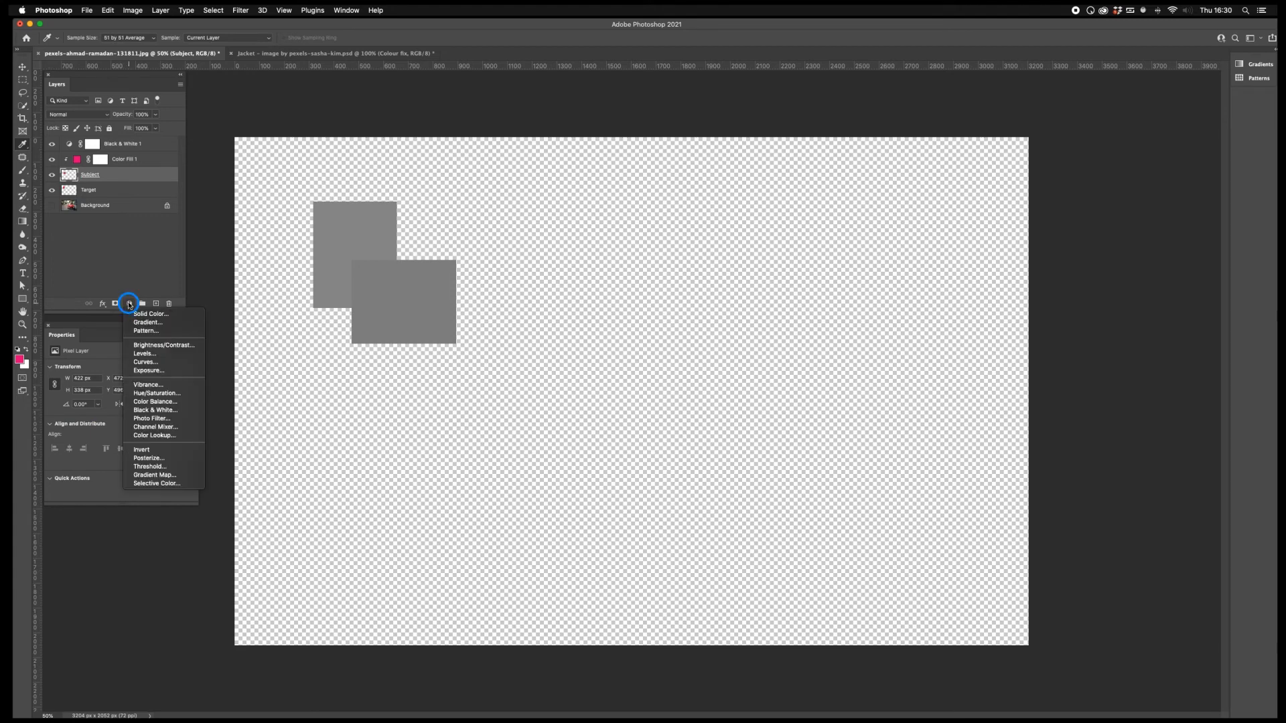
{"action": "left_click", "coordinate": [143, 353]}
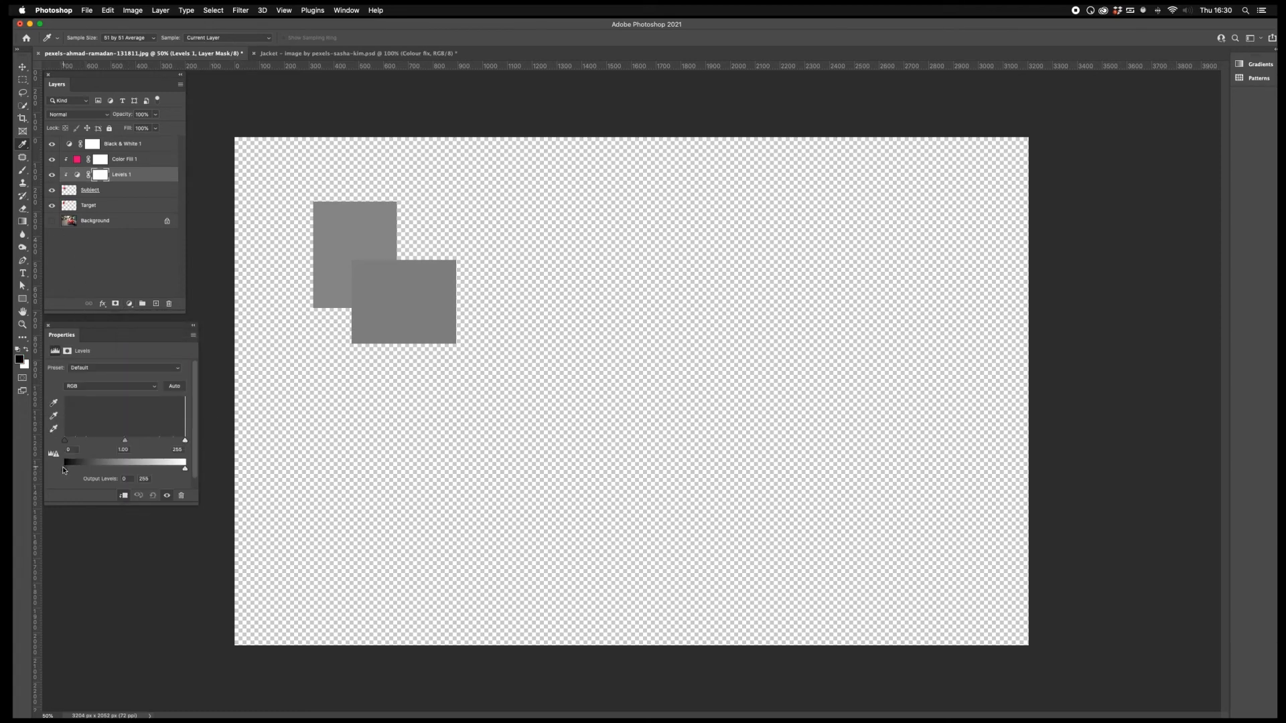
Raise the Levels output black value to about 7, keeping output white at 255, to match the two grey swatches
{"action": "left_click", "coordinate": [185, 472]}
{"action": "left_click_drag", "start_coordinate": [185, 472], "coordinate": [143, 472]}
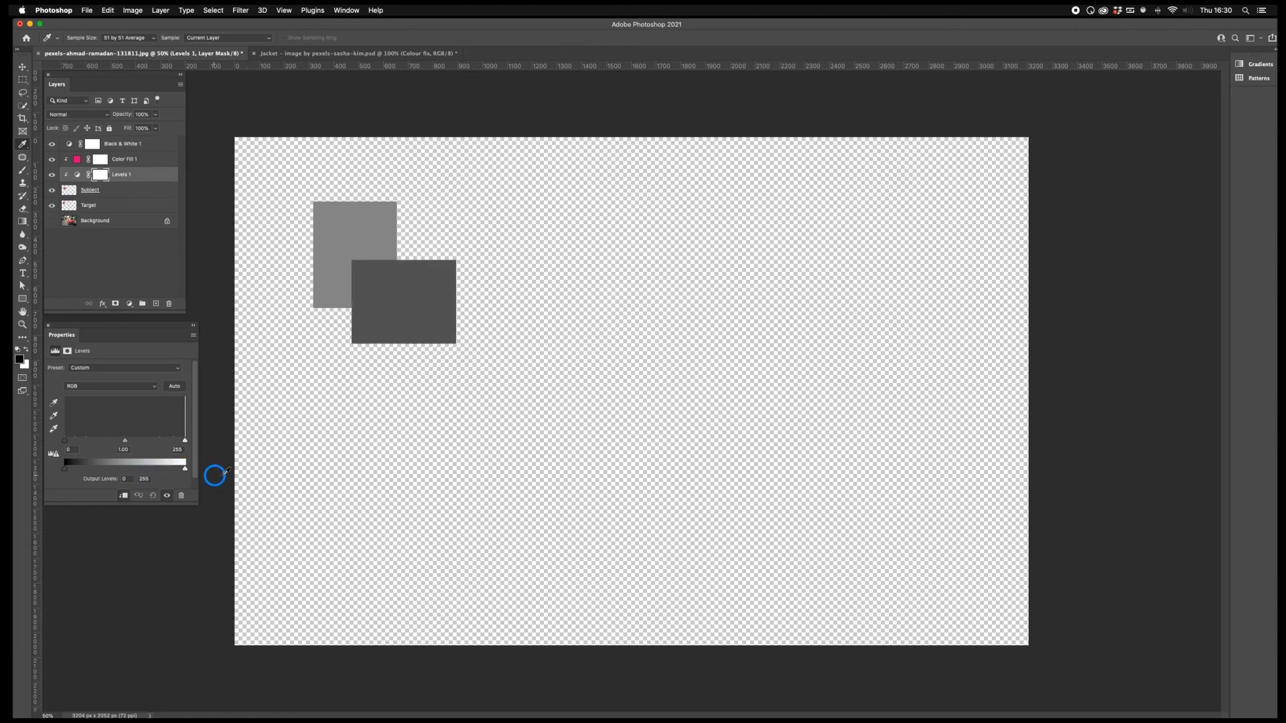
{"action": "left_click_drag", "start_coordinate": [64, 469], "coordinate": [69, 471]}
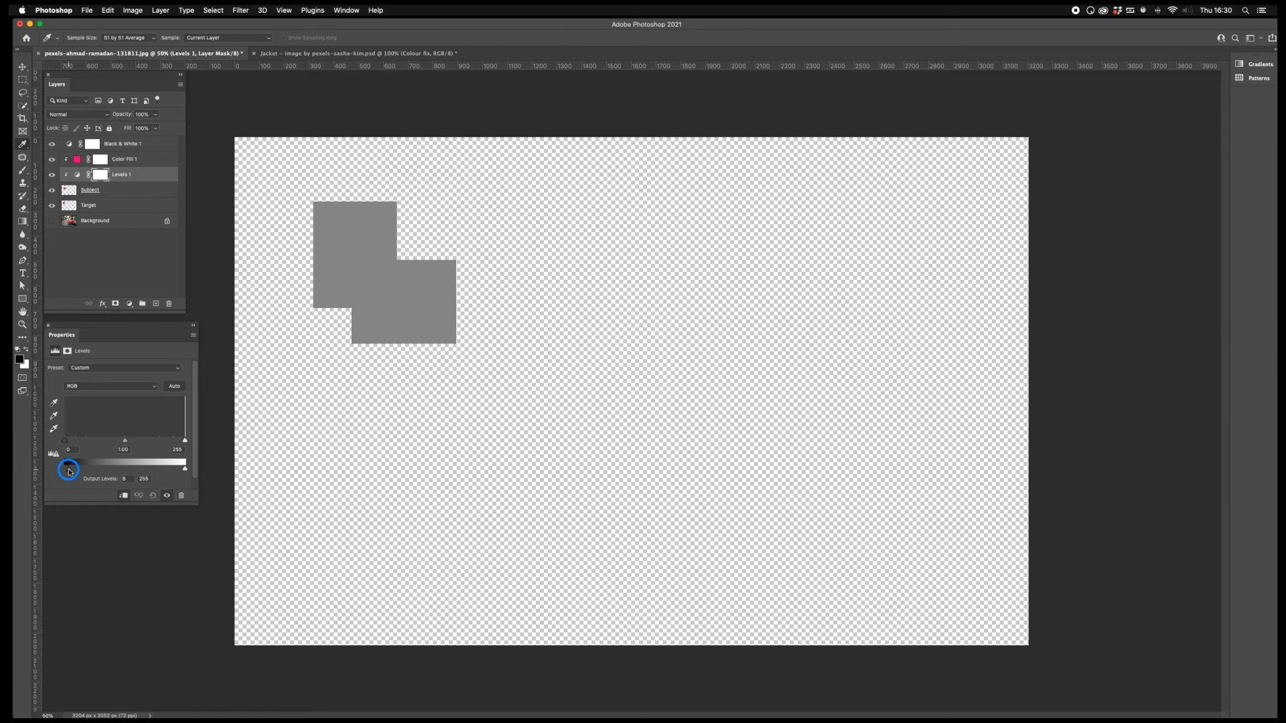
{"action": "left_click_drag", "start_coordinate": [69, 471], "coordinate": [67, 476]}
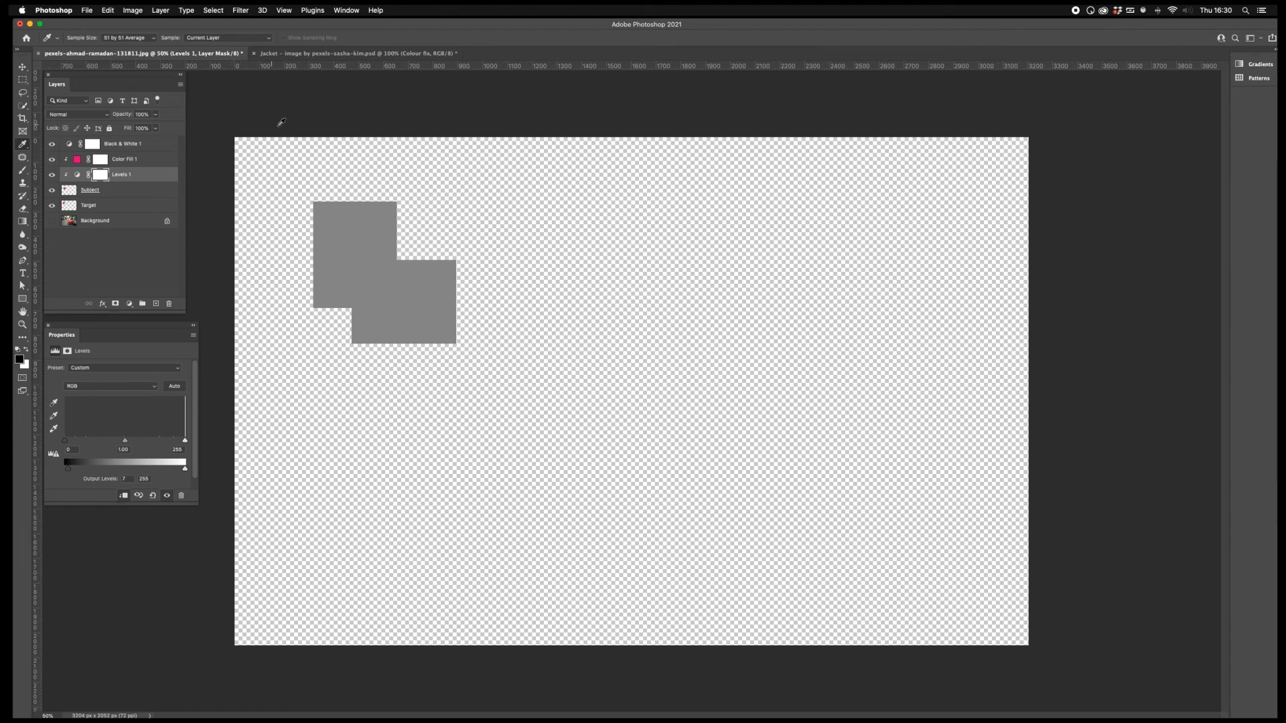
Hide the Black & White adjustment to compare the swatches in colour, and delete that layer
{"action": "left_click", "coordinate": [53, 144]}
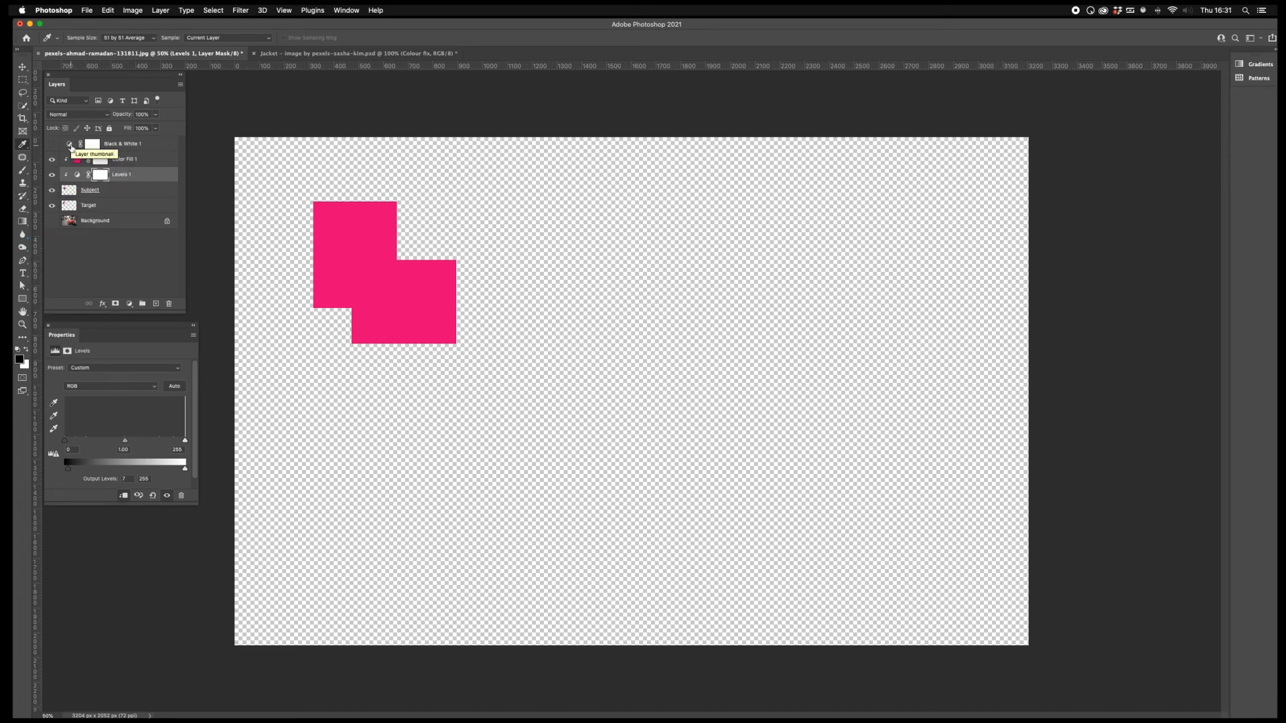
{"action": "left_click", "coordinate": [72, 145]}
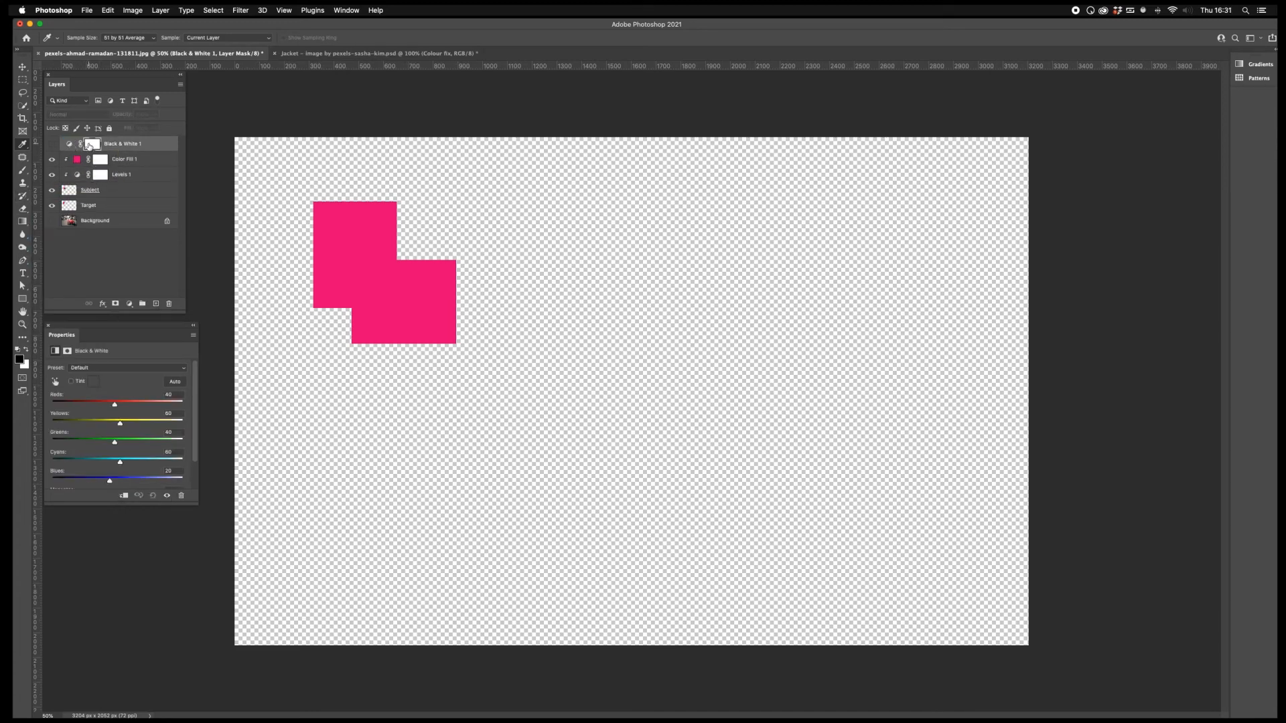
{"action": "left_click", "coordinate": [69, 145]}
{"action": "left_click", "coordinate": [170, 304]}
{"action": "left_click", "coordinate": [713, 234]}
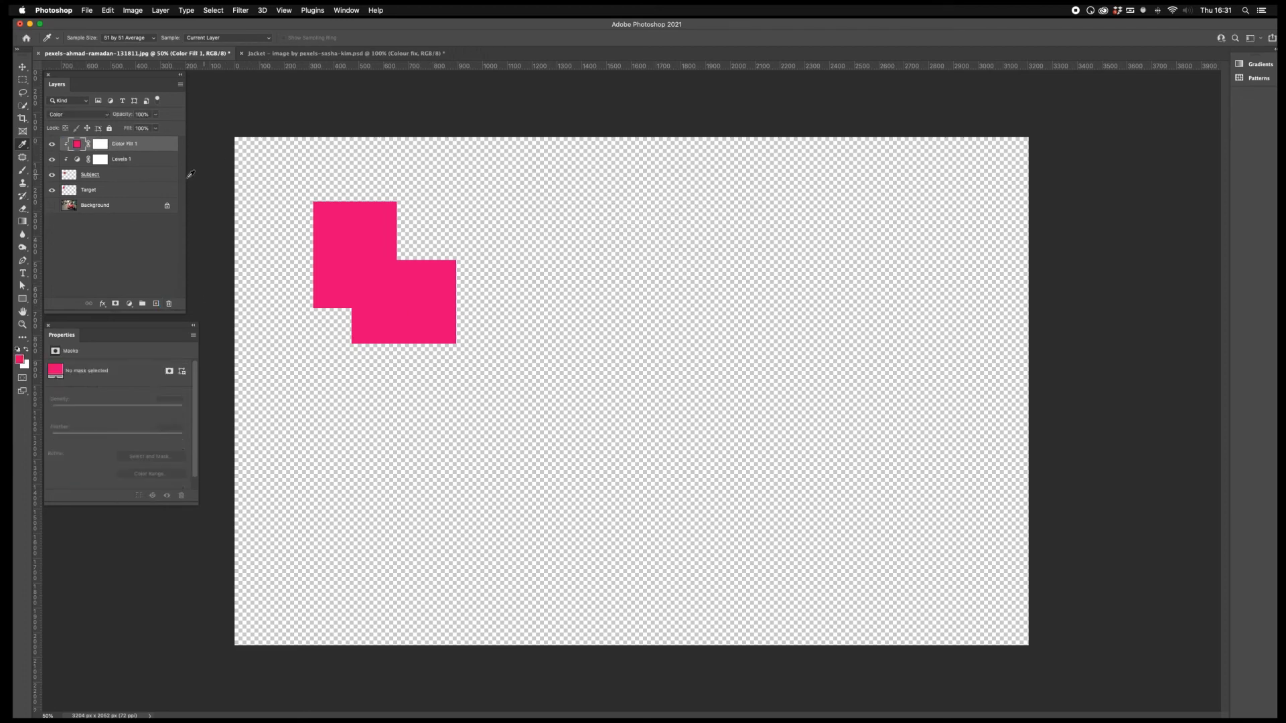
Delete the Subject and Target swatch layers
{"action": "left_click", "coordinate": [125, 177]}
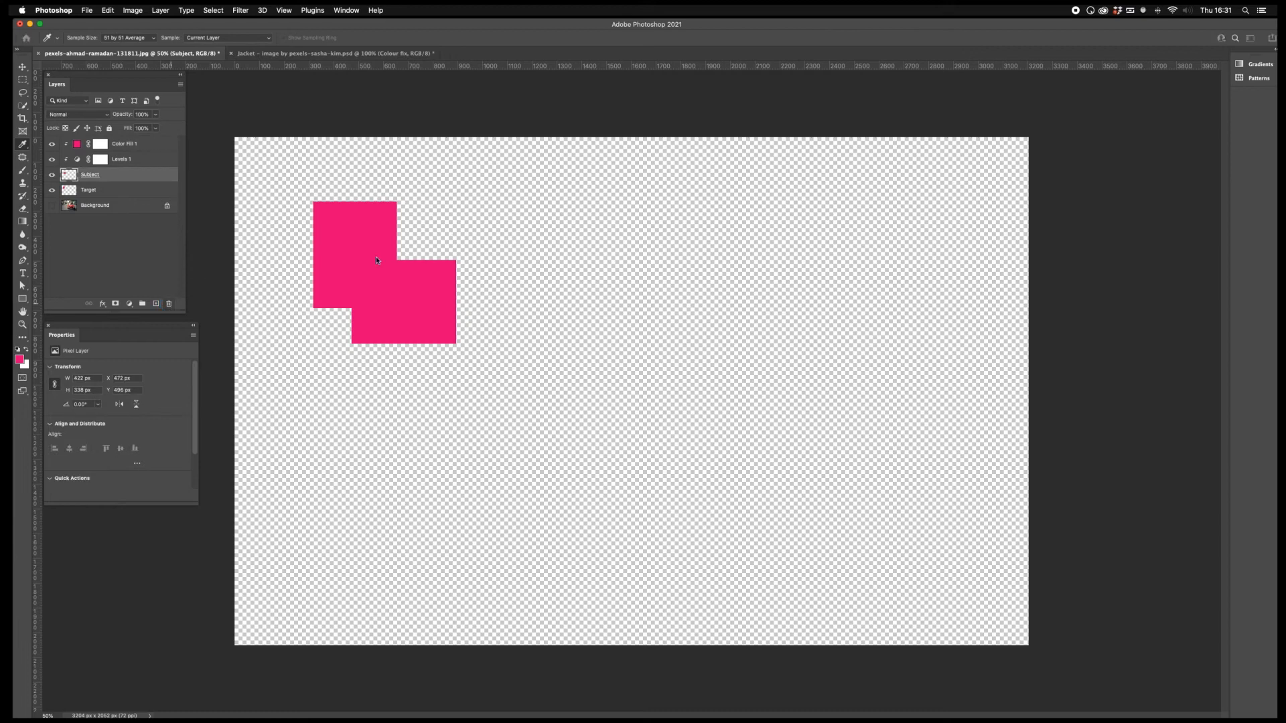
{"action": "left_click", "coordinate": [170, 304]}
{"action": "left_click", "coordinate": [711, 232]}
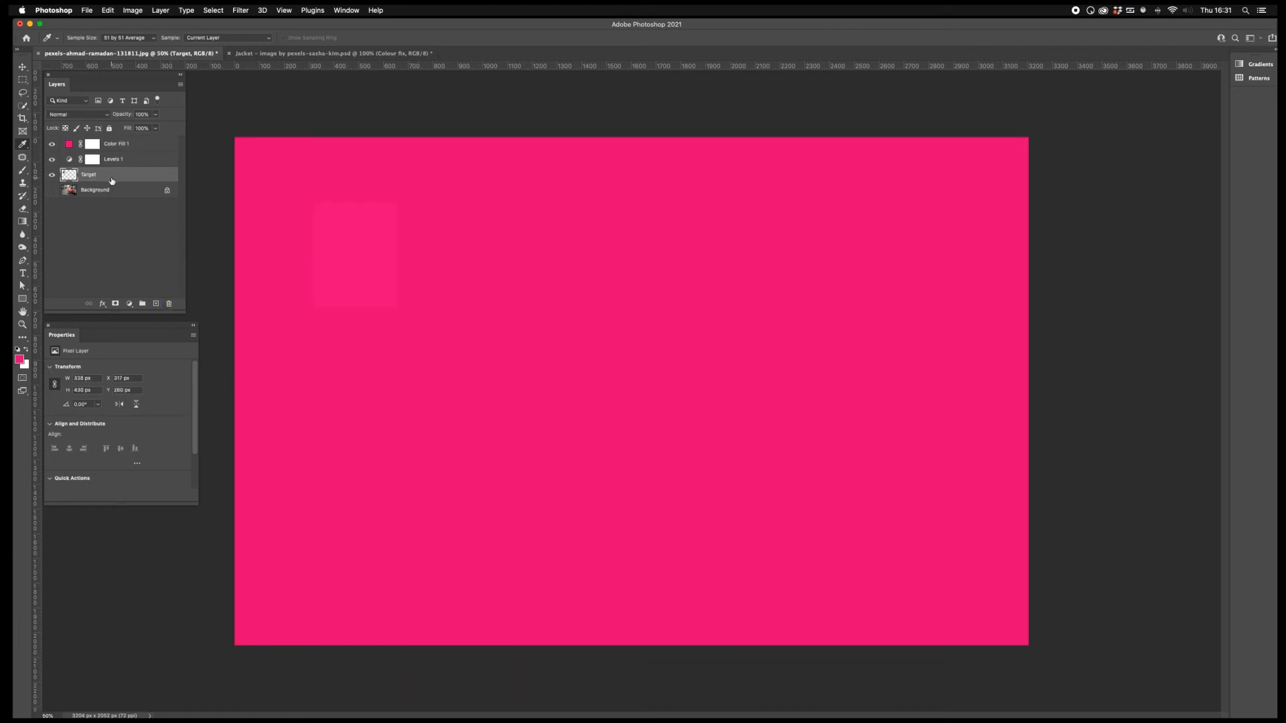
{"action": "key", "text": "Delete"}
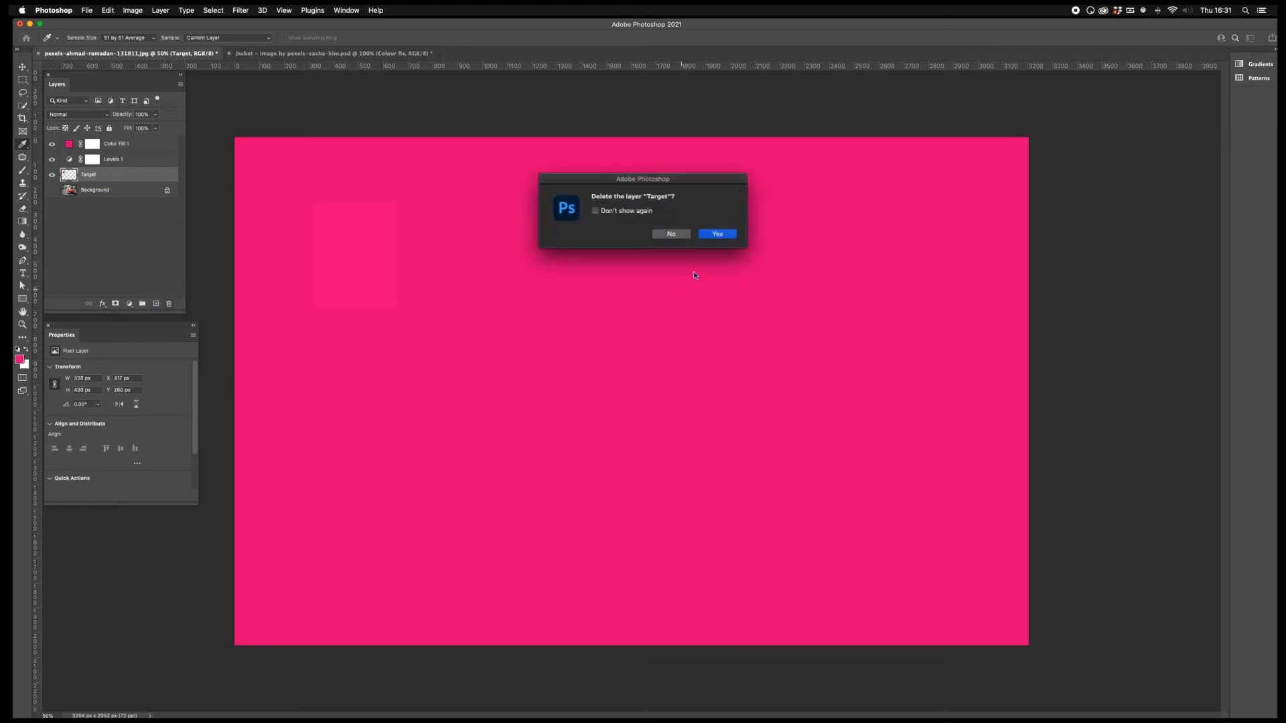
{"action": "left_click", "coordinate": [712, 232]}
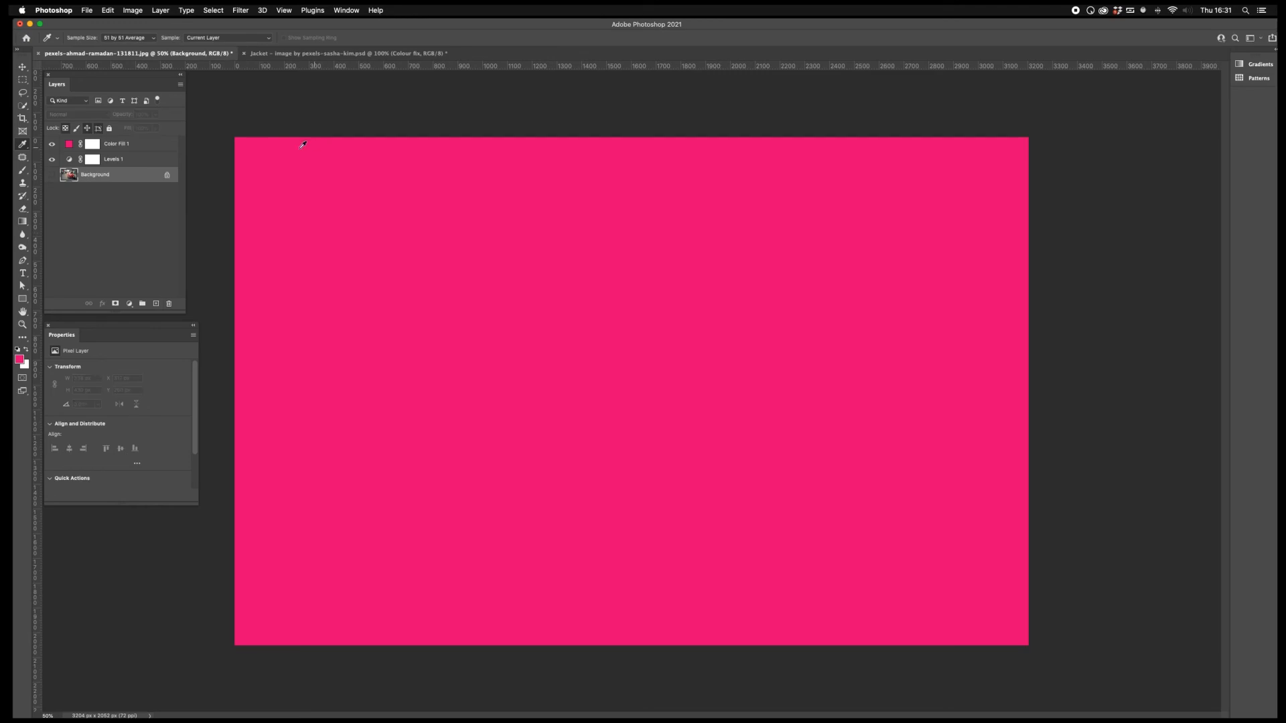
Group the Color Fill and Levels layers into a new group named "Colour fix"
{"action": "left_click", "coordinate": [137, 144]}
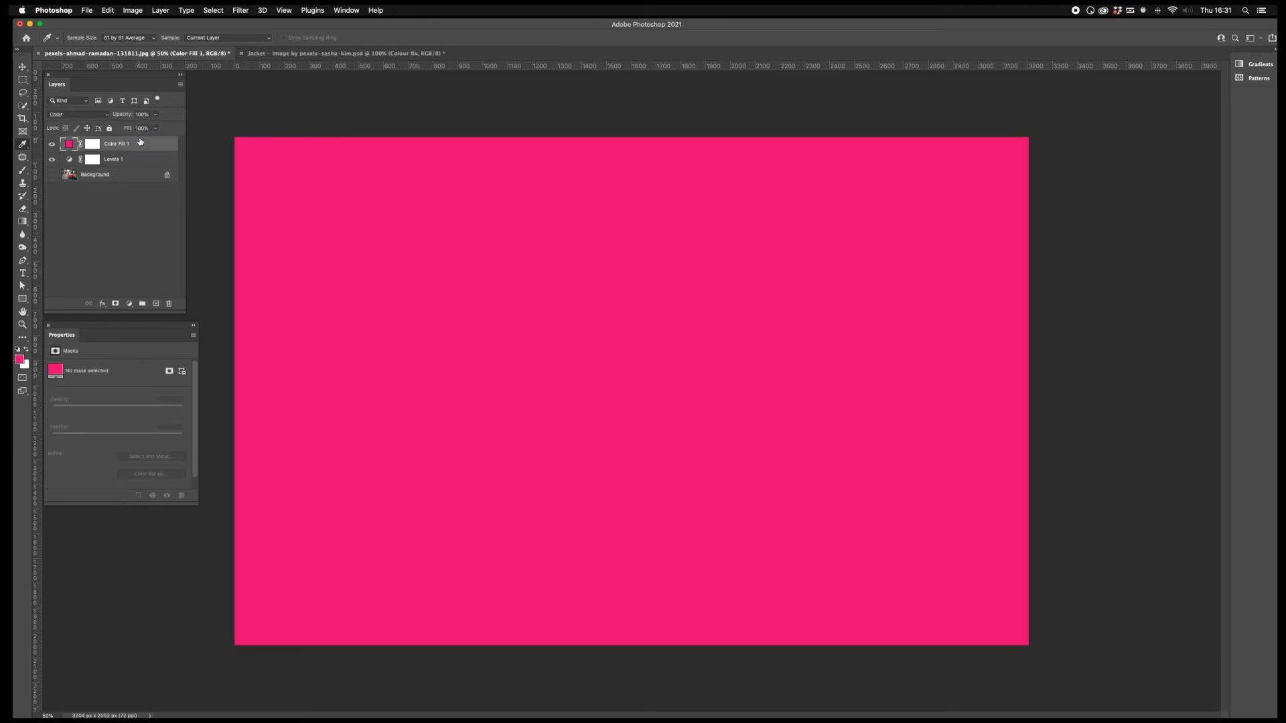
{"action": "left_click", "coordinate": [139, 159], "text": "shift"}
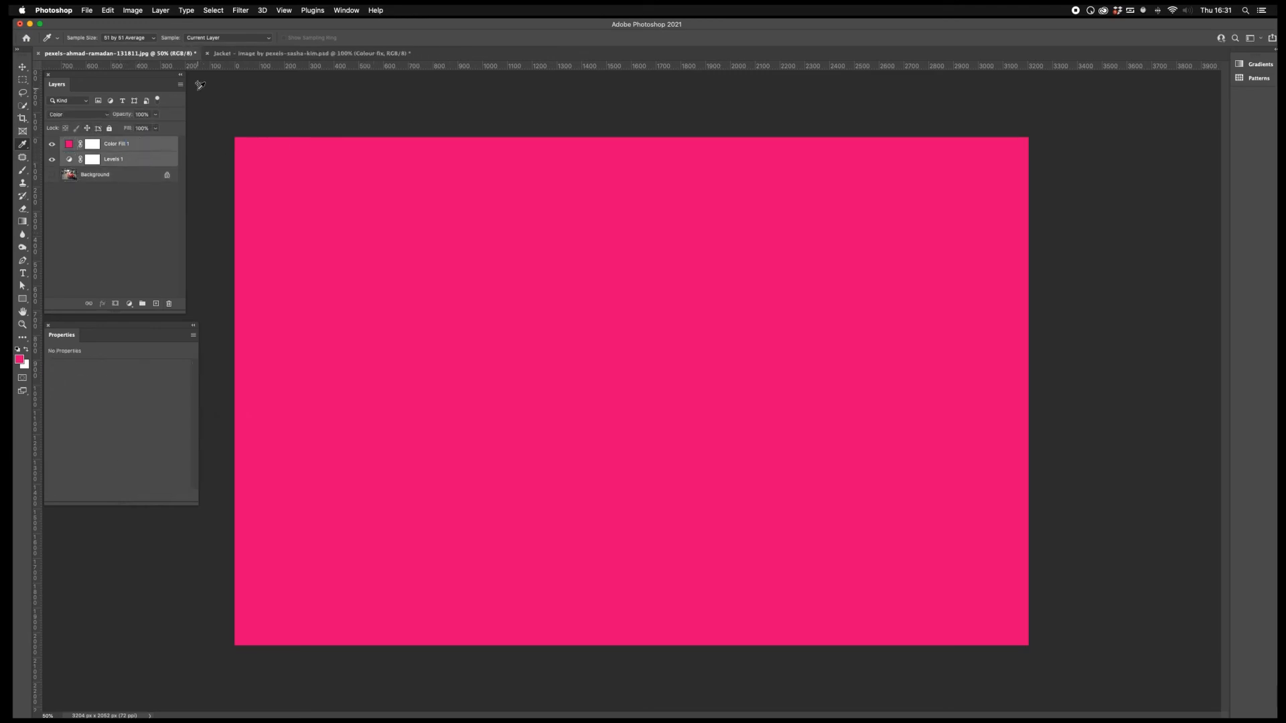
{"action": "left_click", "coordinate": [181, 85]}
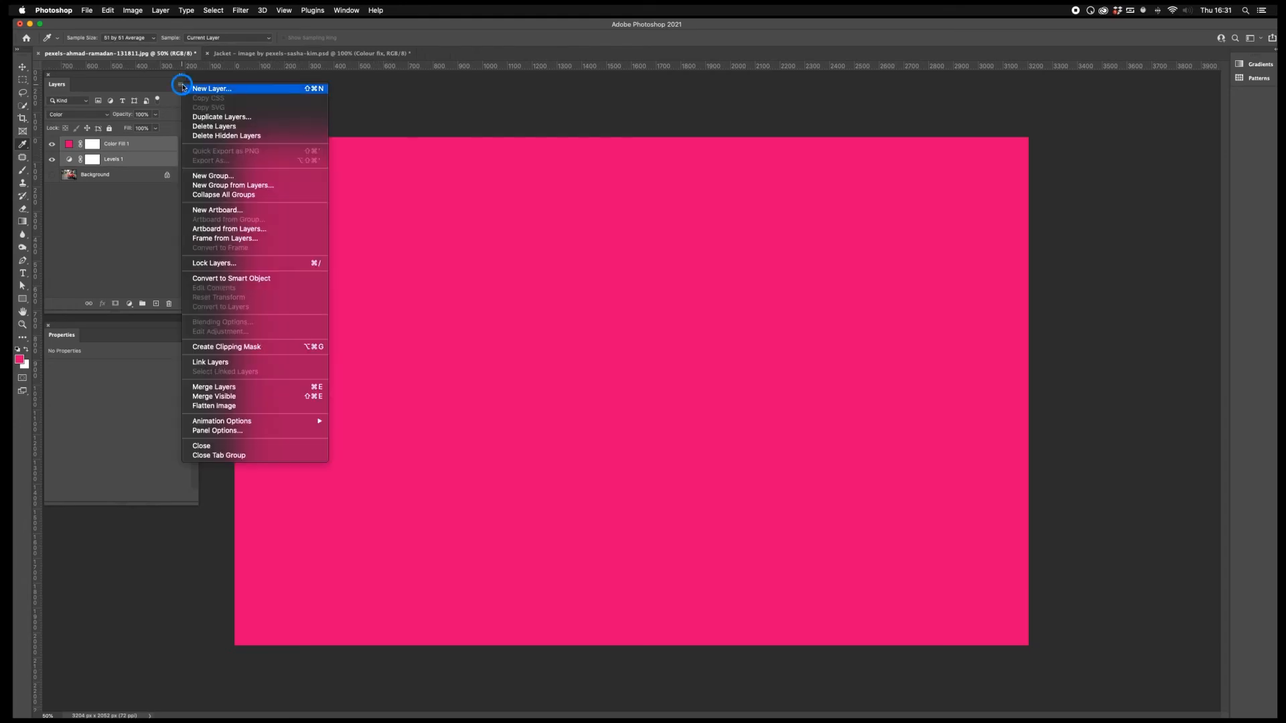
{"action": "left_click", "coordinate": [429, 225]}
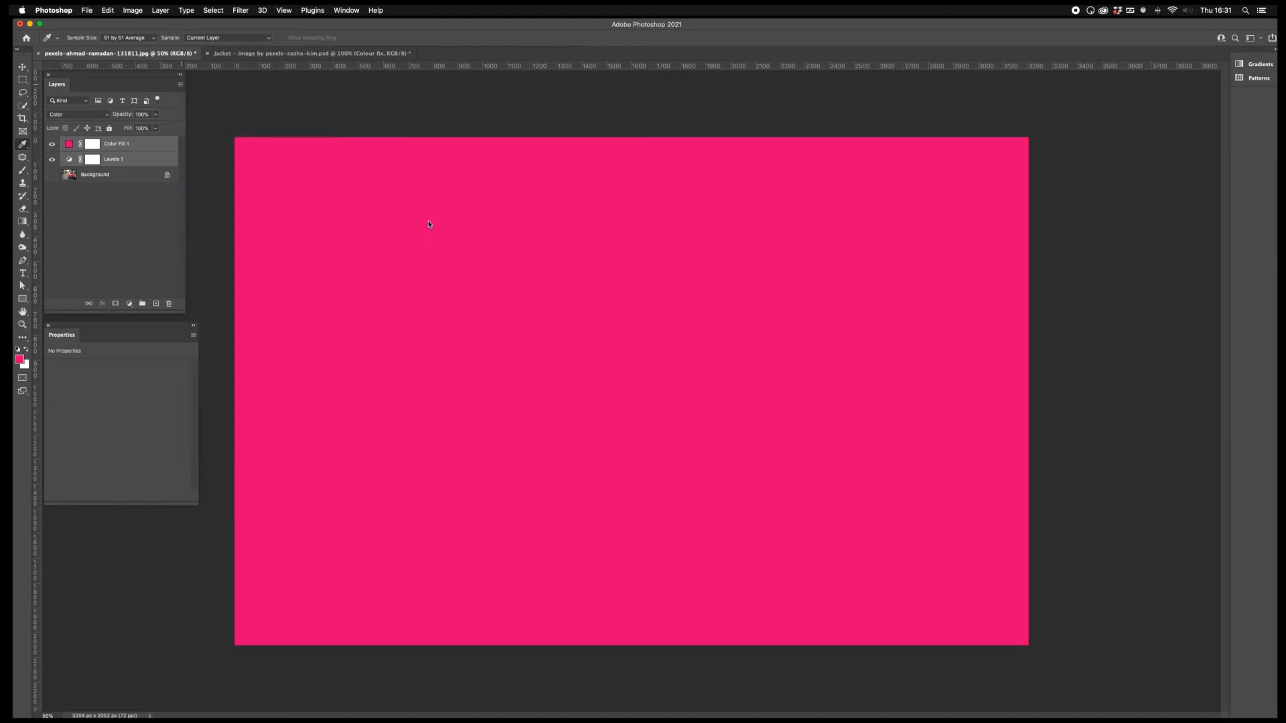
{"action": "type", "text": "Colour fix"}
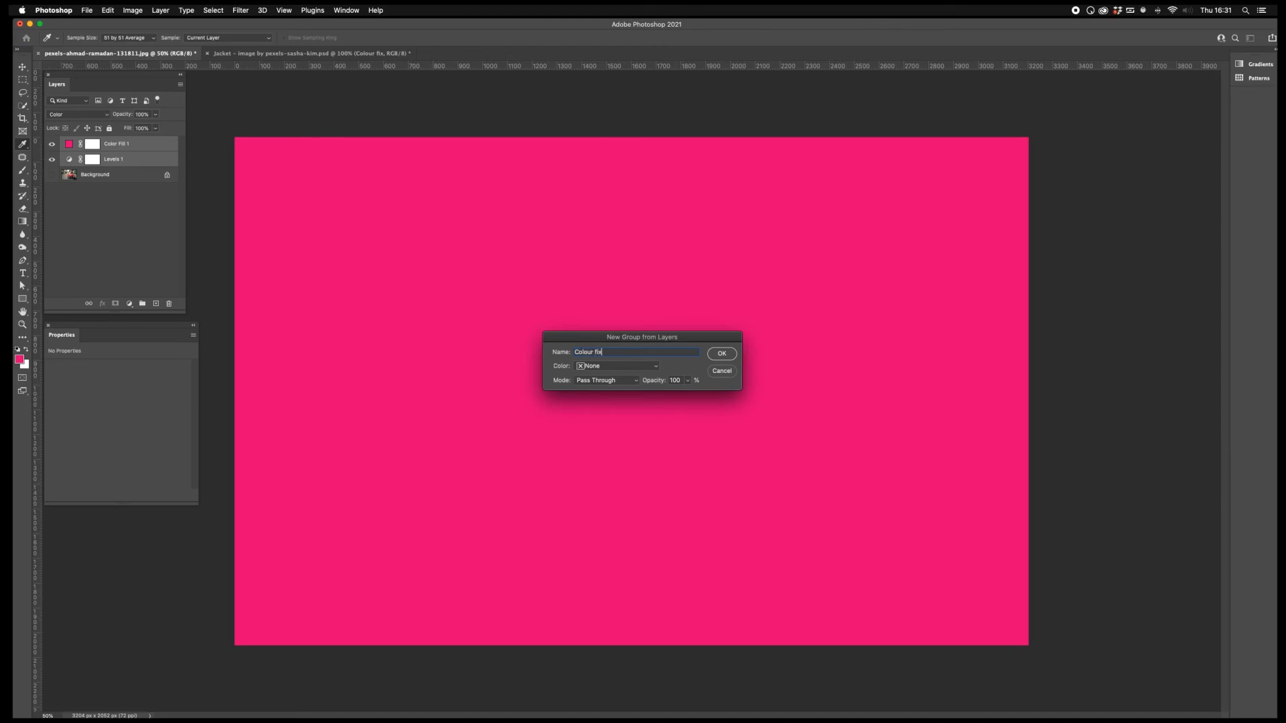
{"action": "left_click", "coordinate": [722, 354]}
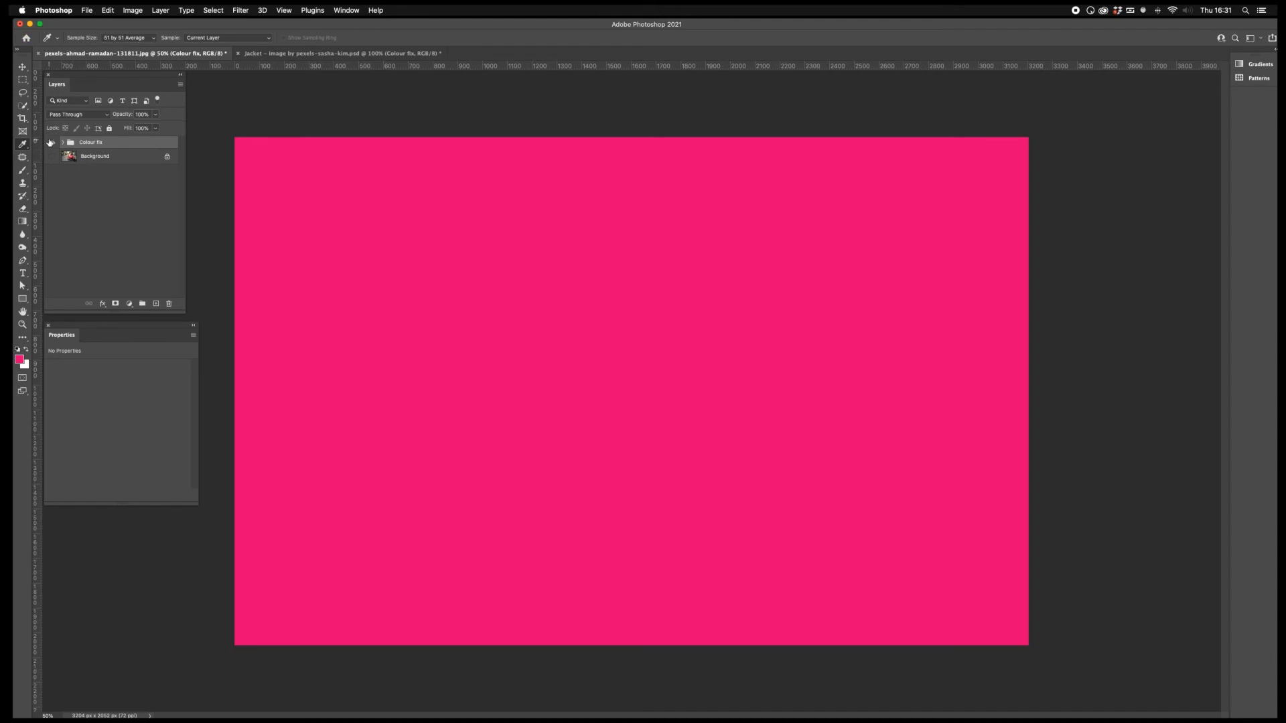
Hide the Colour fix group and show the Background photo of the car
{"action": "left_click", "coordinate": [52, 143]}
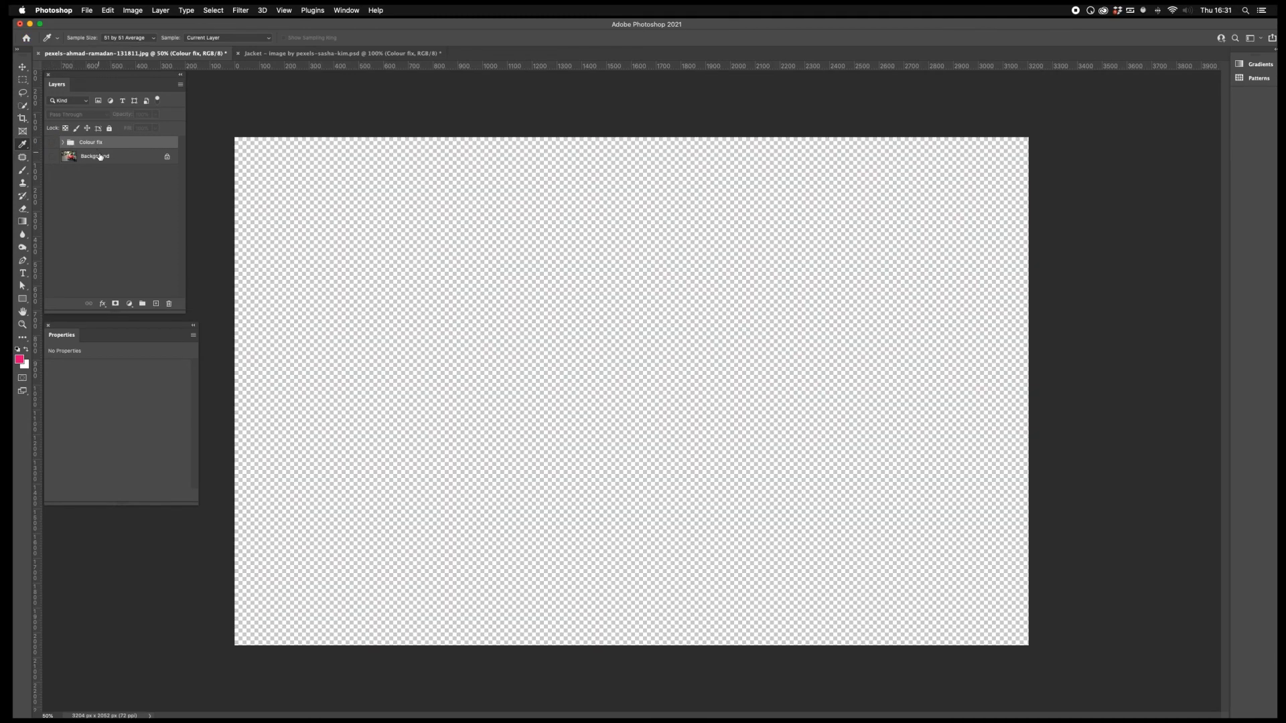
{"action": "left_click", "coordinate": [99, 158]}
{"action": "left_click", "coordinate": [52, 157]}
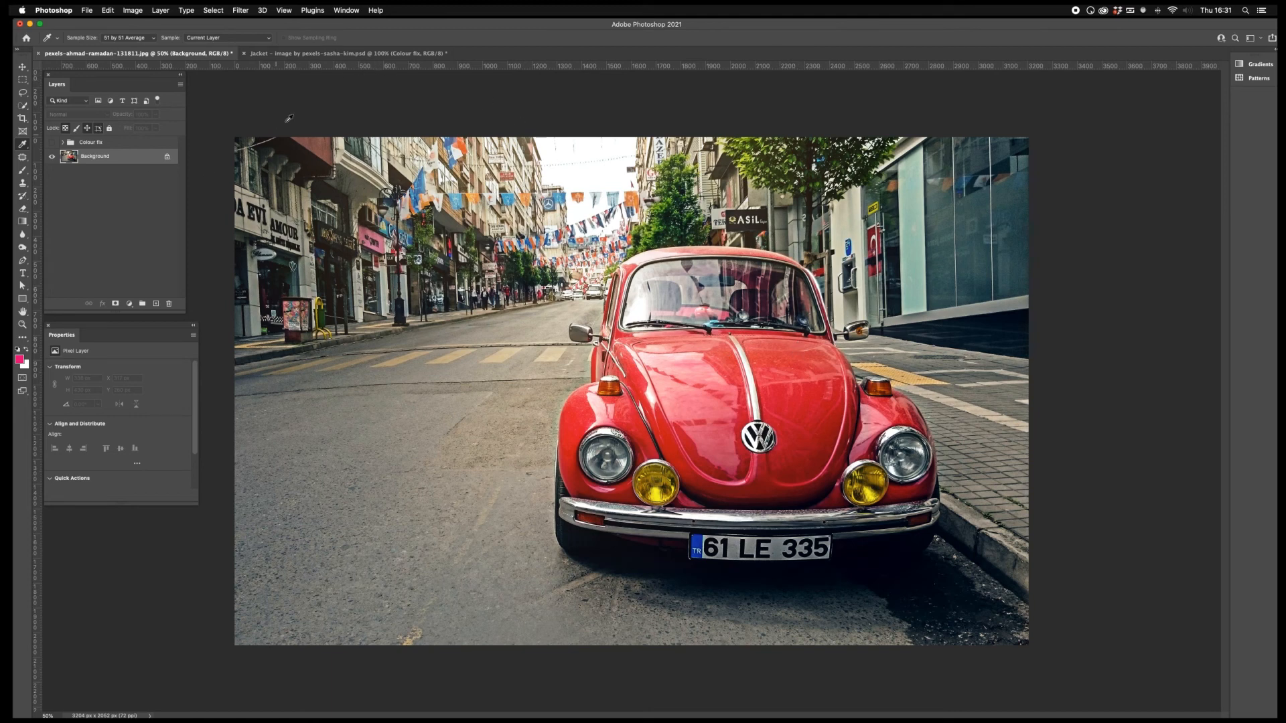
Select the red areas of the Background photo using Color Range set to Reds
{"action": "left_click", "coordinate": [225, 9]}
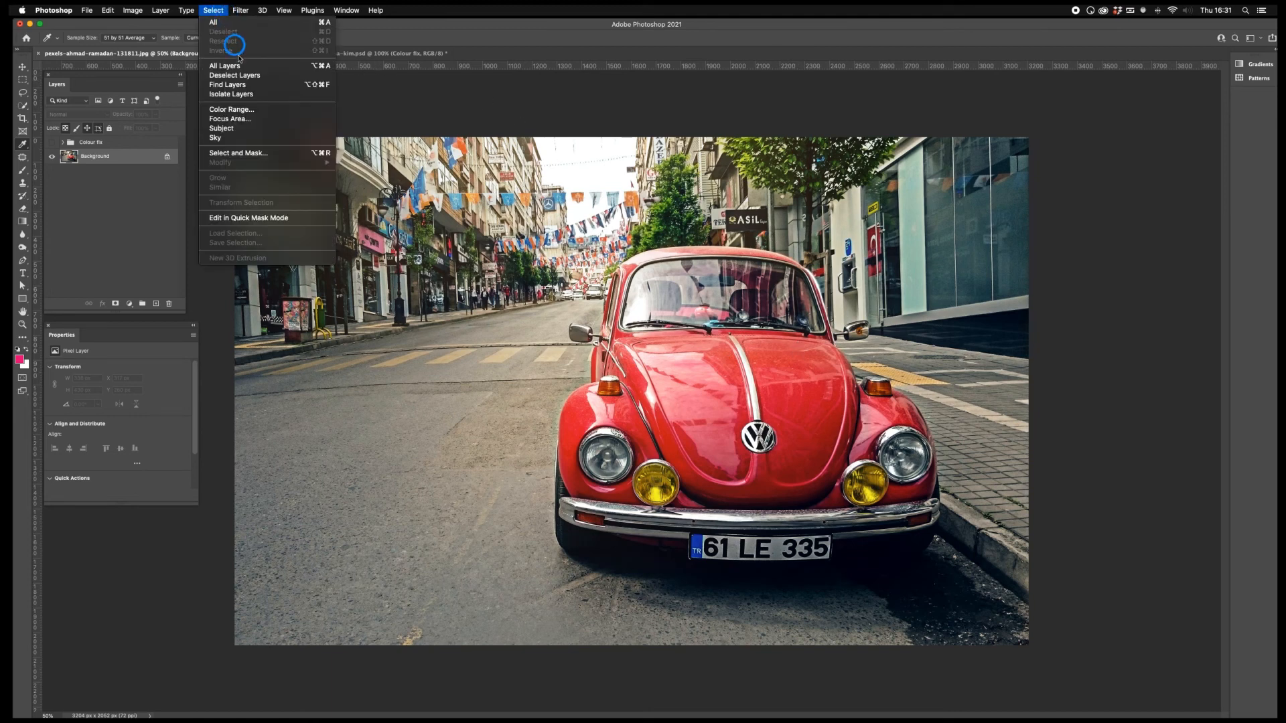
{"action": "left_click", "coordinate": [245, 109]}
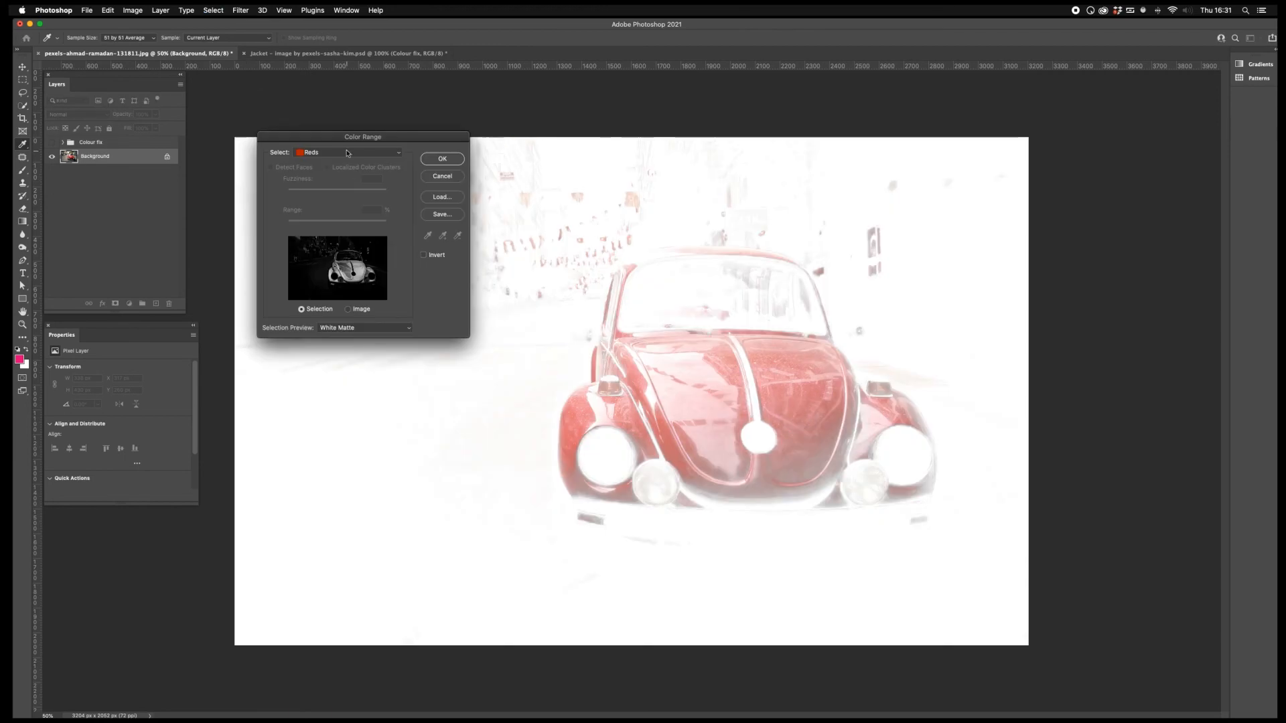
{"action": "left_click", "coordinate": [348, 153]}
{"action": "left_click", "coordinate": [332, 133]}
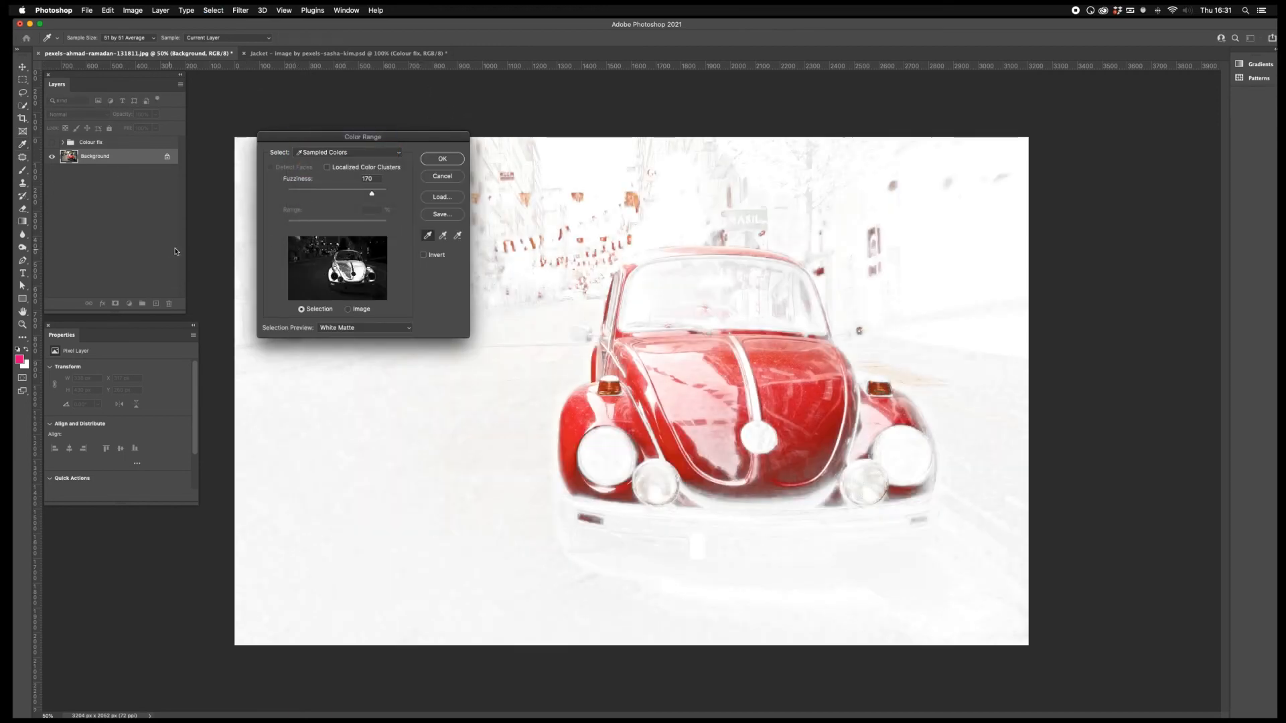
{"action": "left_click", "coordinate": [335, 153]}
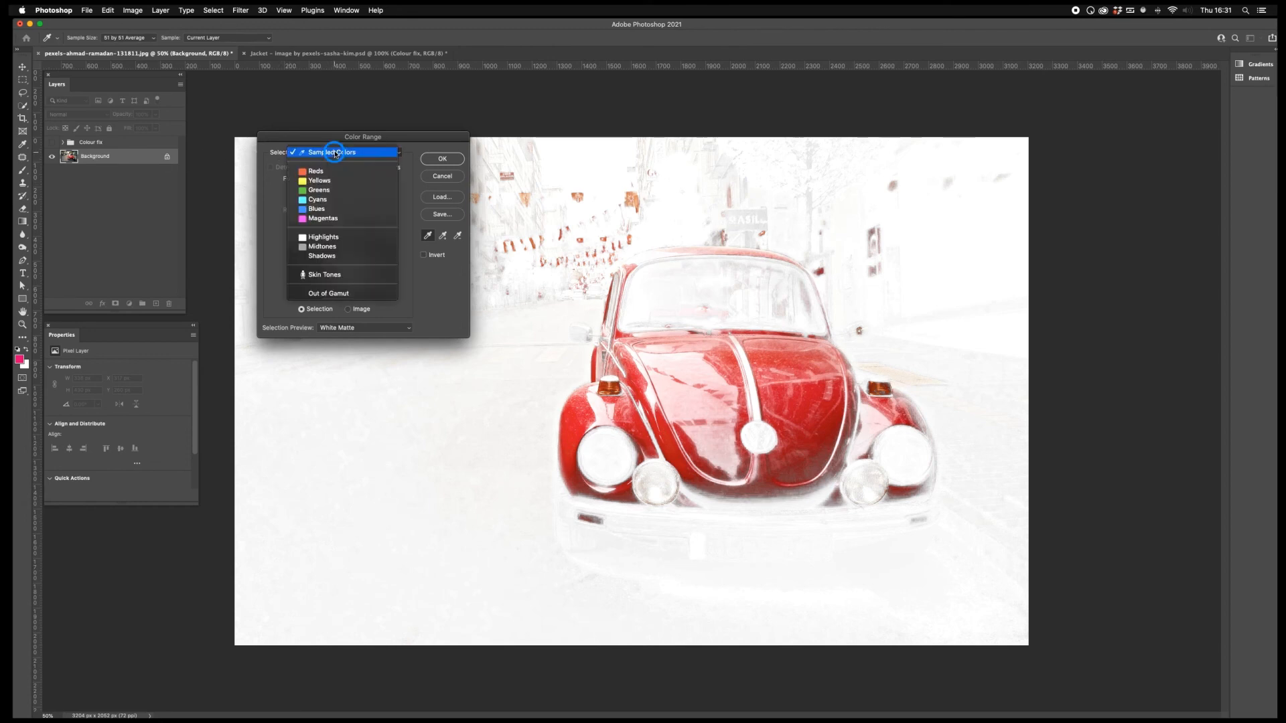
{"action": "left_click", "coordinate": [332, 171]}
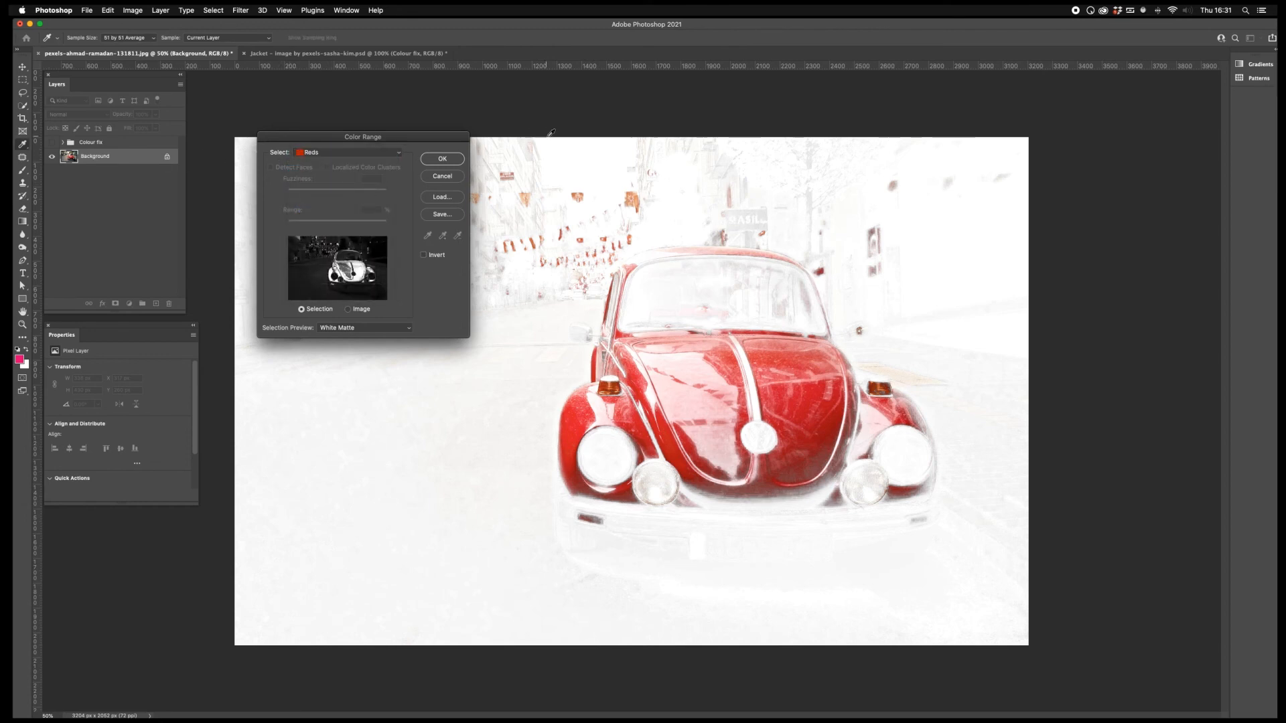
{"action": "left_click", "coordinate": [443, 160]}
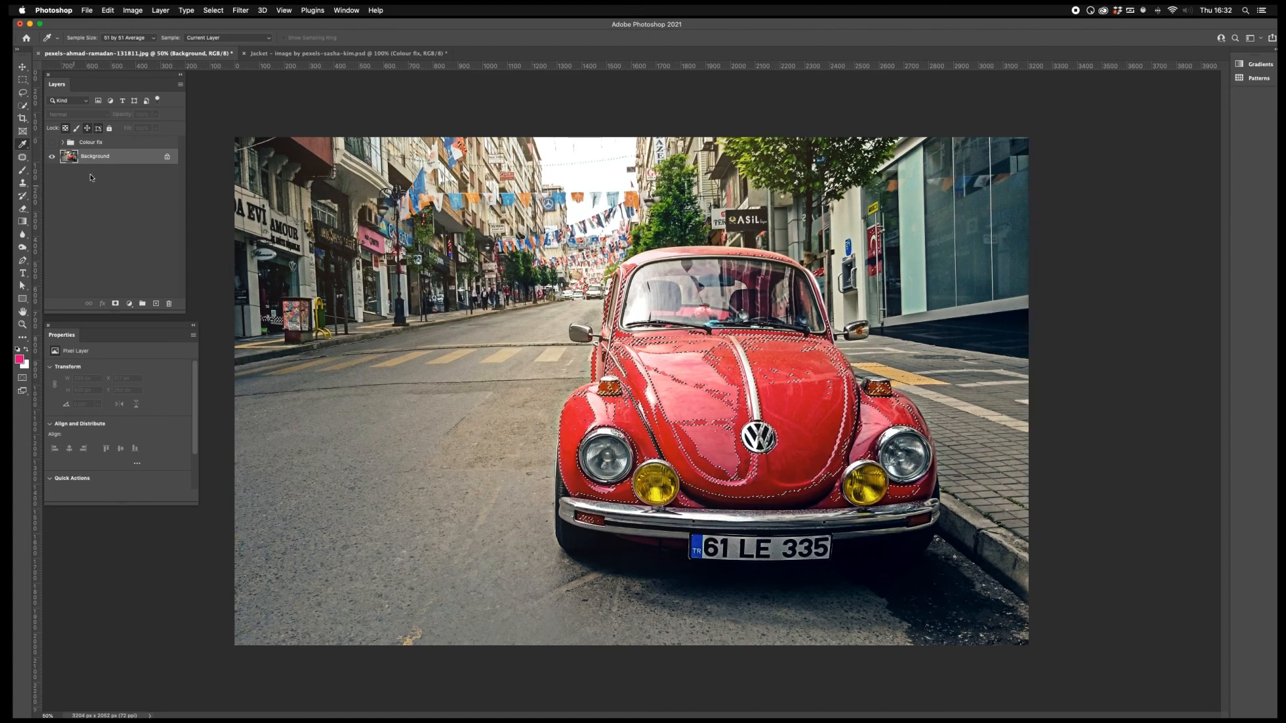
Mask the Colour fix group with the red selection and show the group over the photo
{"action": "left_click", "coordinate": [112, 144]}
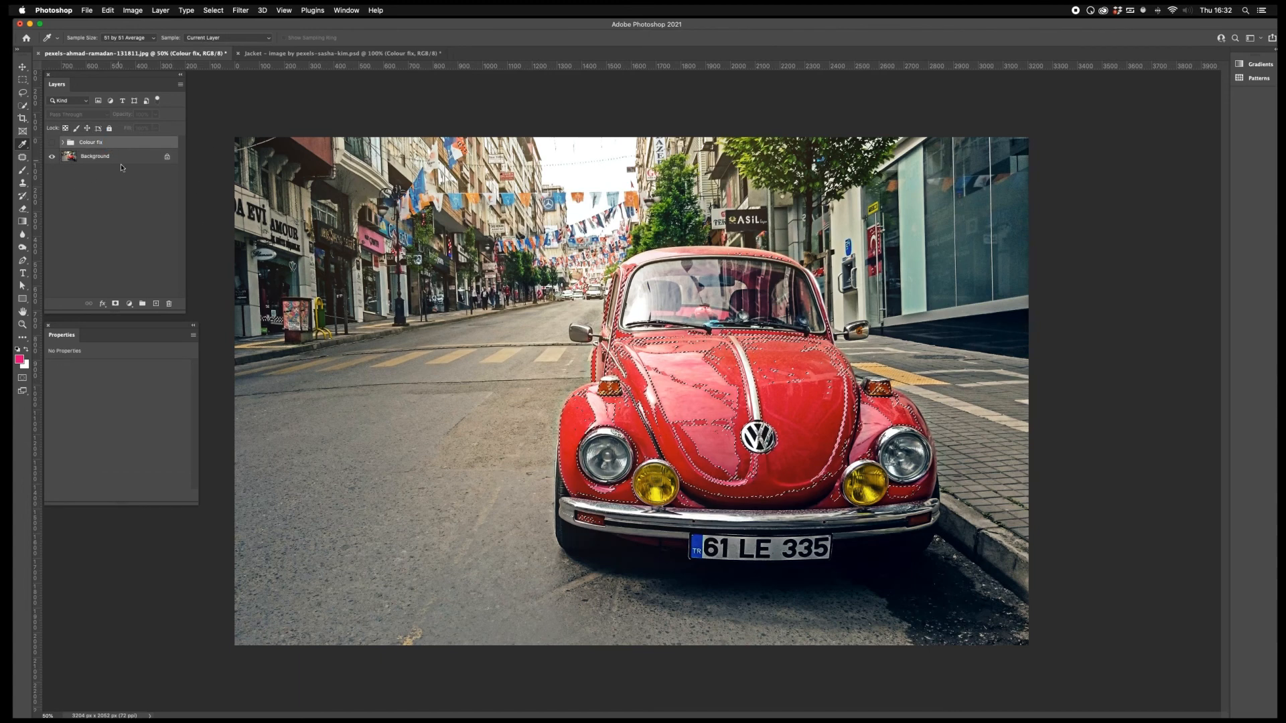
{"action": "left_click", "coordinate": [116, 305]}
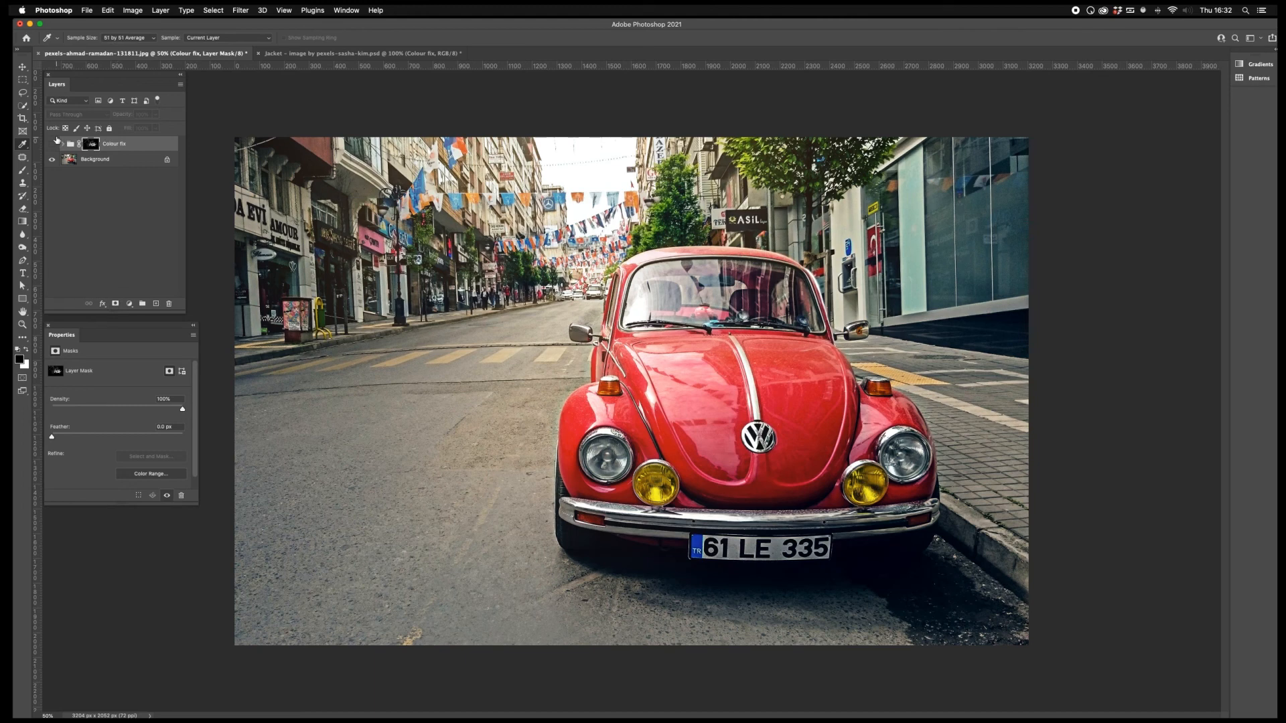
{"action": "left_click", "coordinate": [52, 144]}
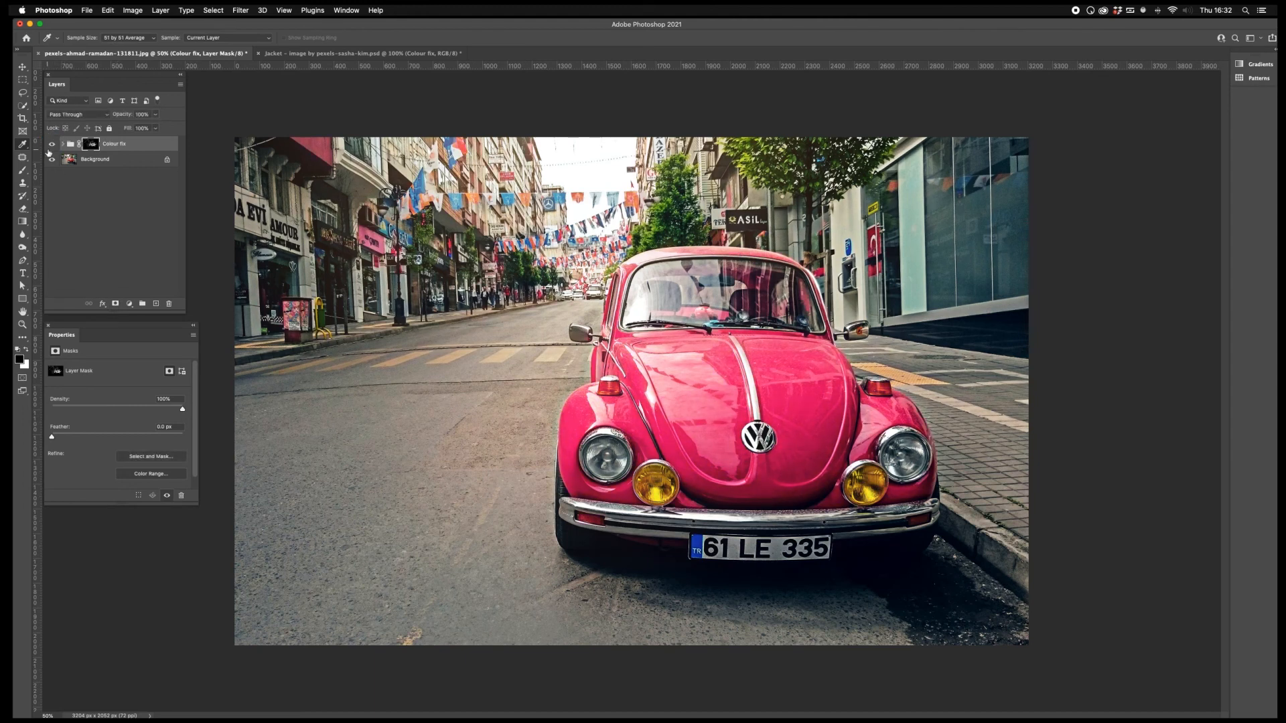
{"action": "left_click", "coordinate": [51, 145]}
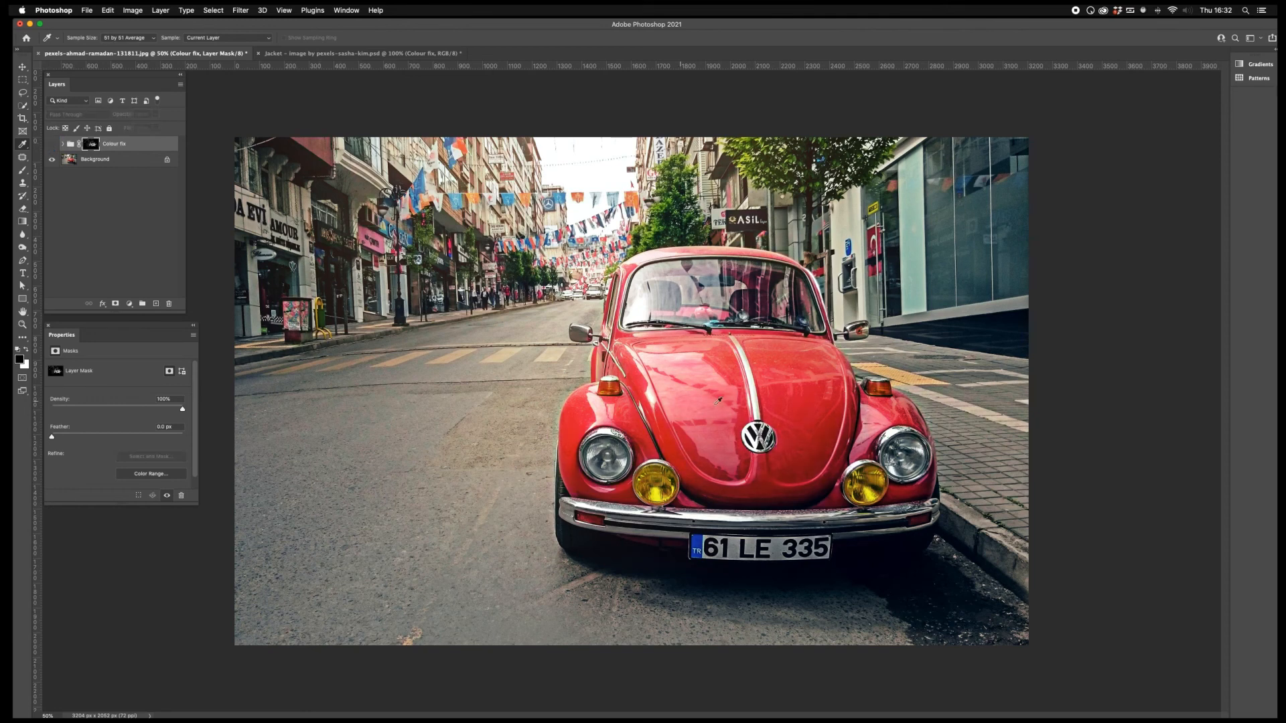
{"action": "left_click", "coordinate": [52, 144]}
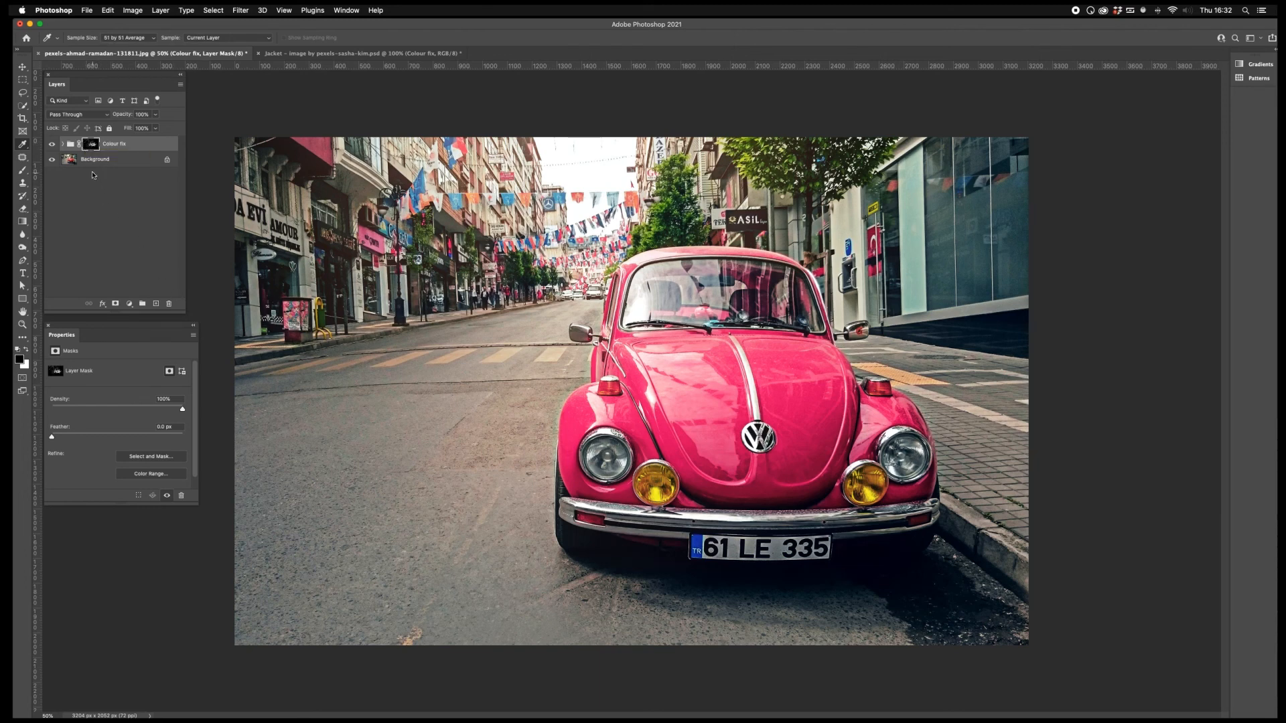
View the Colour fix group's mask on its own and select everything outside a loose lasso outline around the car
{"action": "left_click", "coordinate": [94, 143], "text": "alt"}
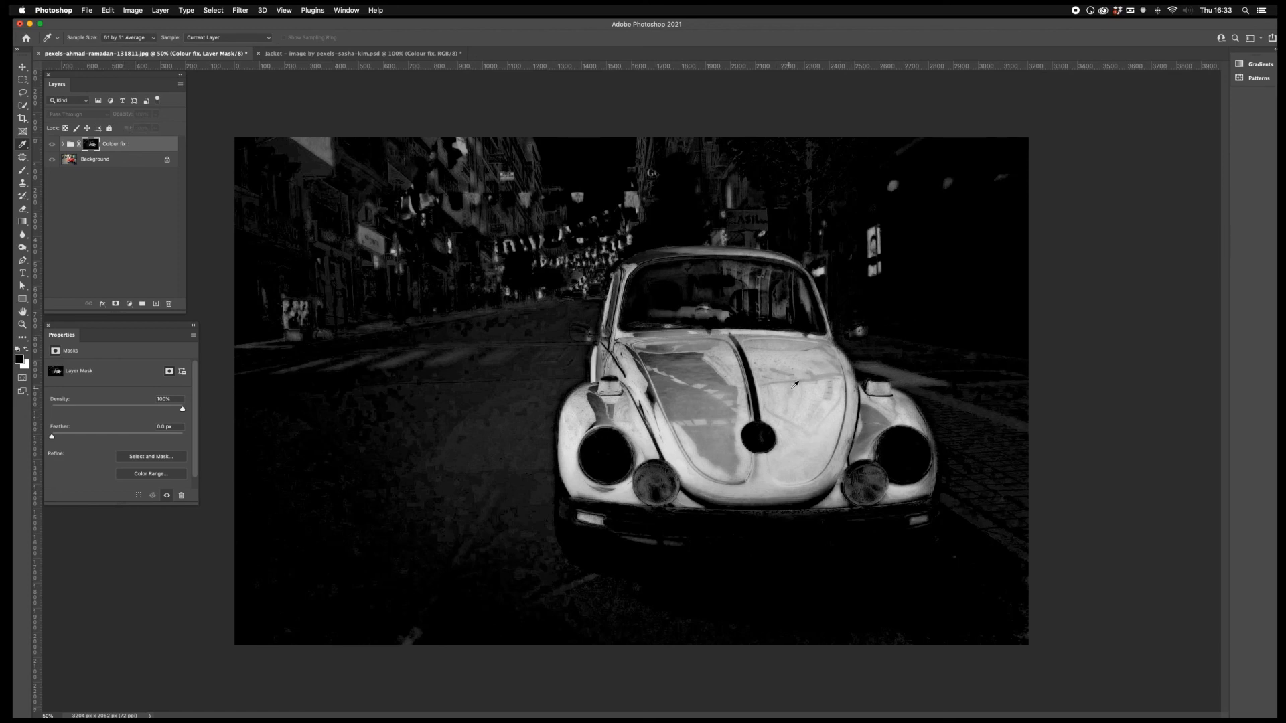
{"action": "left_click", "coordinate": [22, 93]}
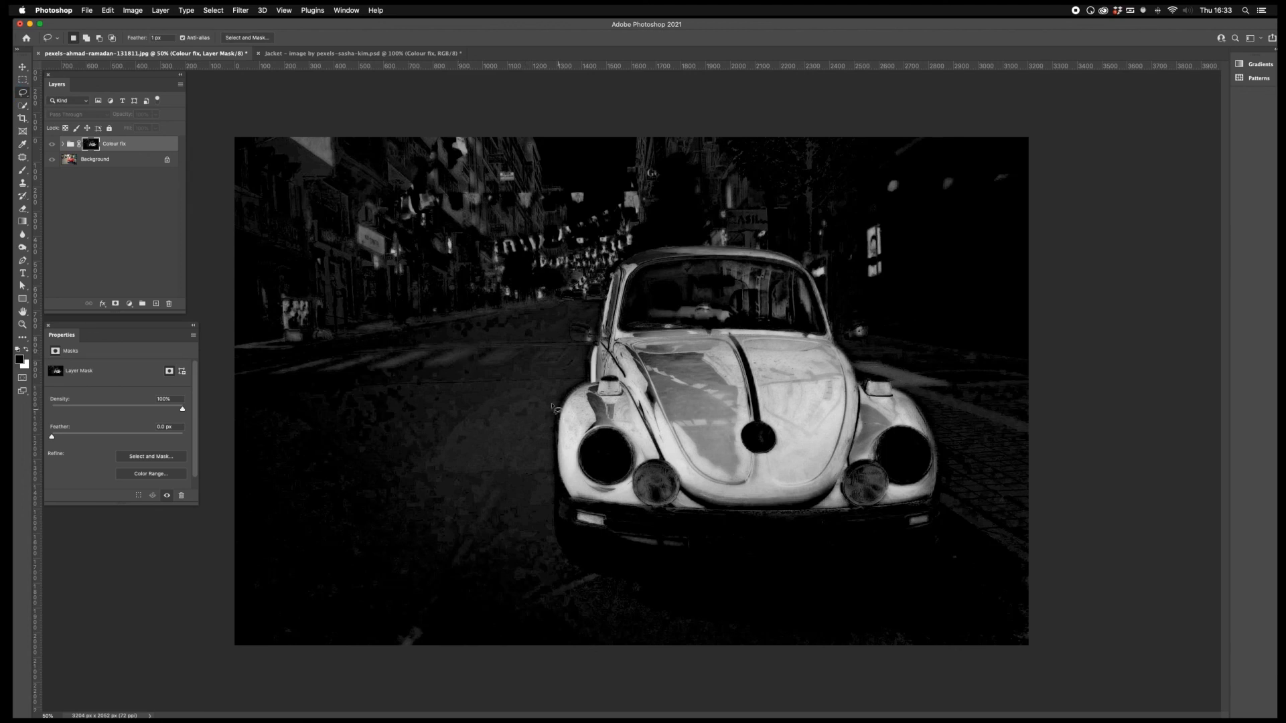
{"action": "mouse_move", "coordinate": [543, 391]}
{"action": "left_mouse_down"}
{"action": "mouse_move", "coordinate": [609, 250]}
{"action": "mouse_move", "coordinate": [672, 236]}
{"action": "mouse_move", "coordinate": [789, 244]}
{"action": "mouse_move", "coordinate": [912, 363]}
{"action": "mouse_move", "coordinate": [969, 444]}
{"action": "mouse_move", "coordinate": [976, 539]}
{"action": "mouse_move", "coordinate": [913, 580]}
{"action": "mouse_move", "coordinate": [847, 590]}
{"action": "mouse_move", "coordinate": [576, 585]}
{"action": "mouse_move", "coordinate": [540, 569]}
{"action": "mouse_move", "coordinate": [526, 541]}
{"action": "mouse_move", "coordinate": [539, 399]}
{"action": "left_mouse_up"}
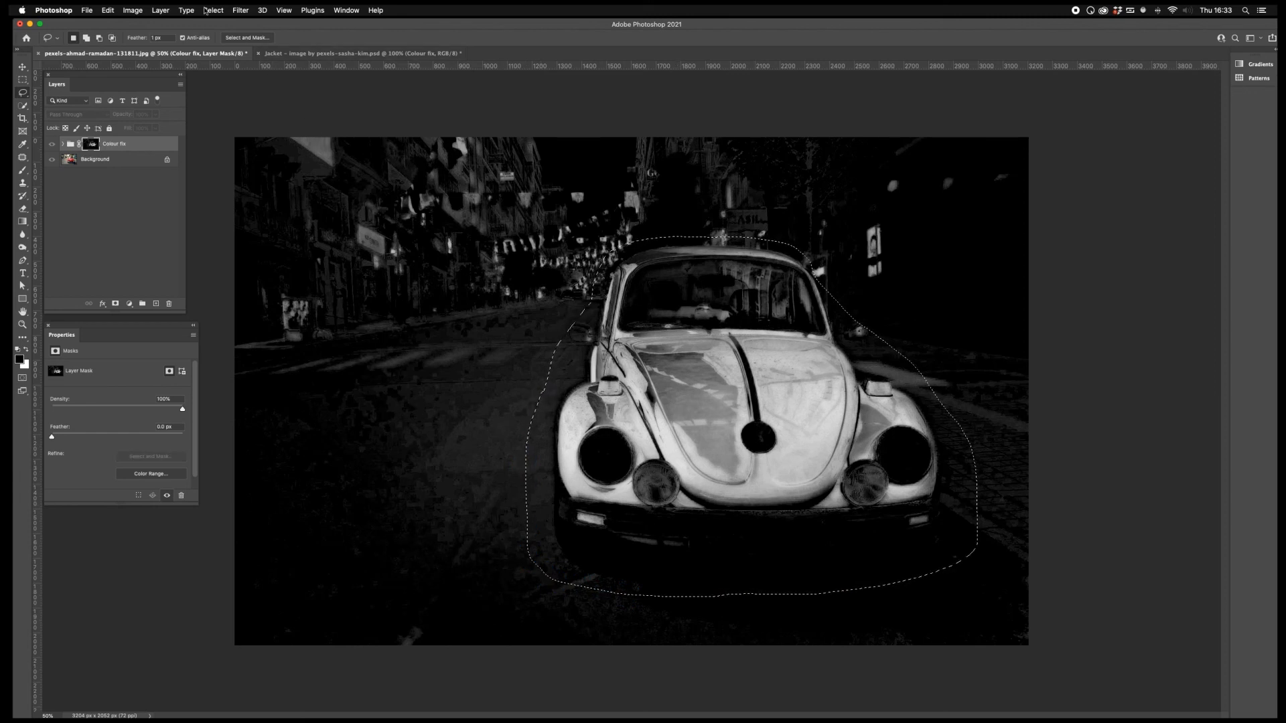
{"action": "left_click", "coordinate": [212, 10]}
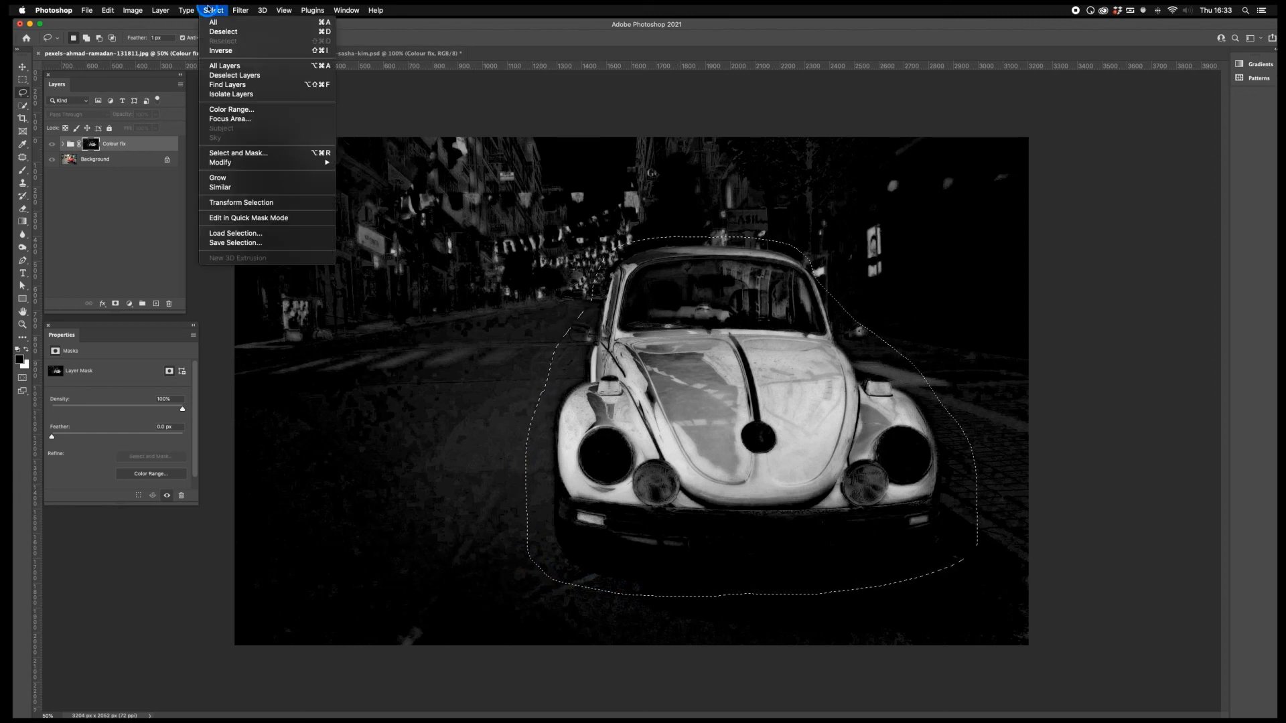
{"action": "left_click", "coordinate": [220, 51]}
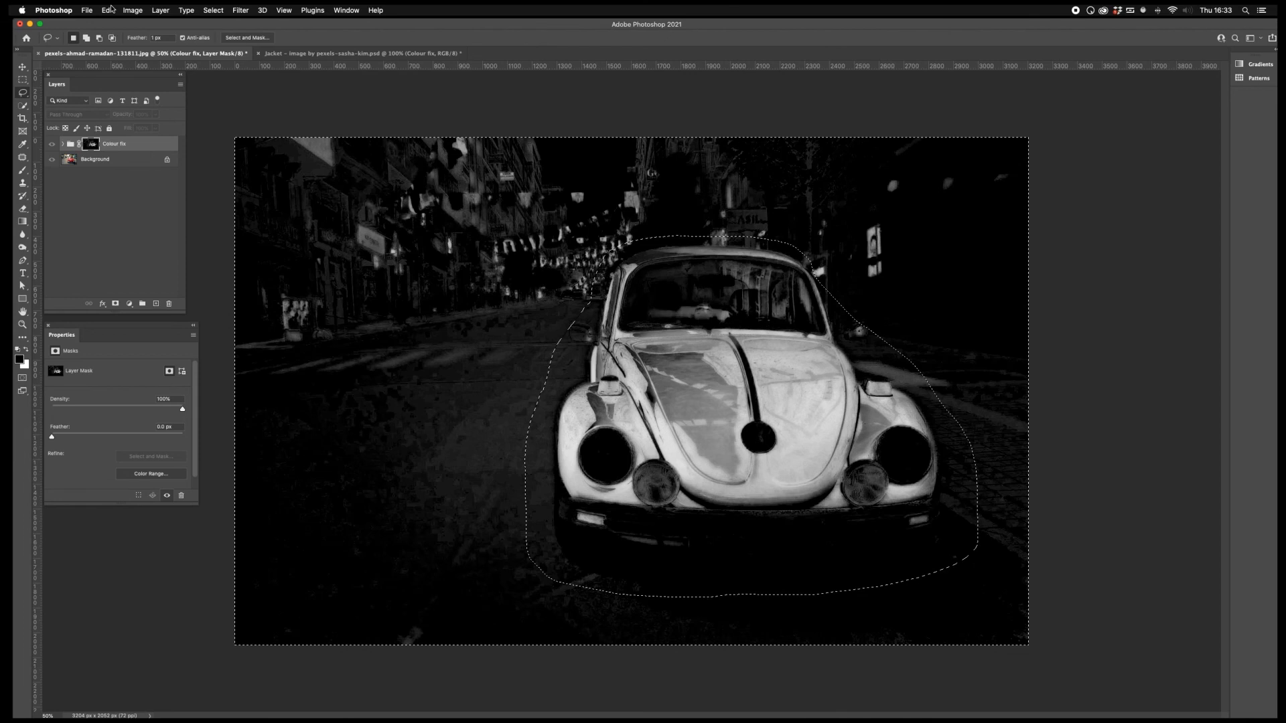
Fill the mask area outside the car with the black foreground color at 100% opacity, and deselect
{"action": "left_click", "coordinate": [109, 10]}
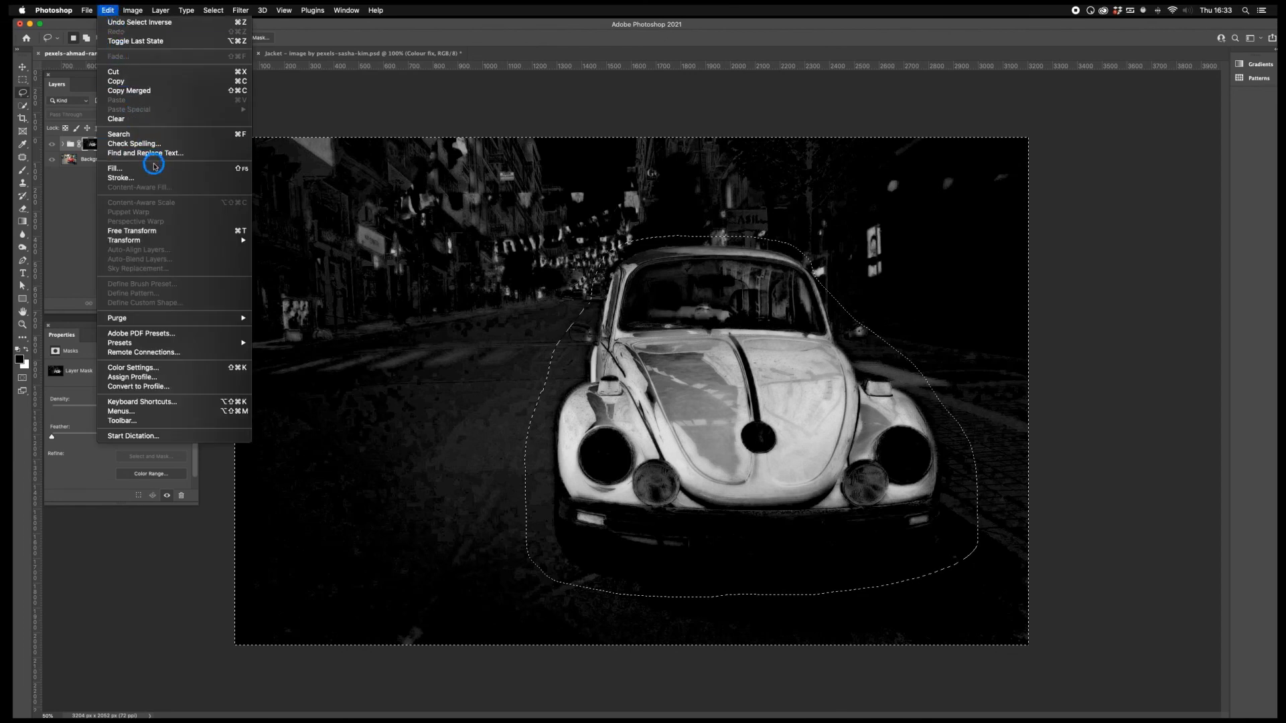
{"action": "left_click", "coordinate": [115, 168]}
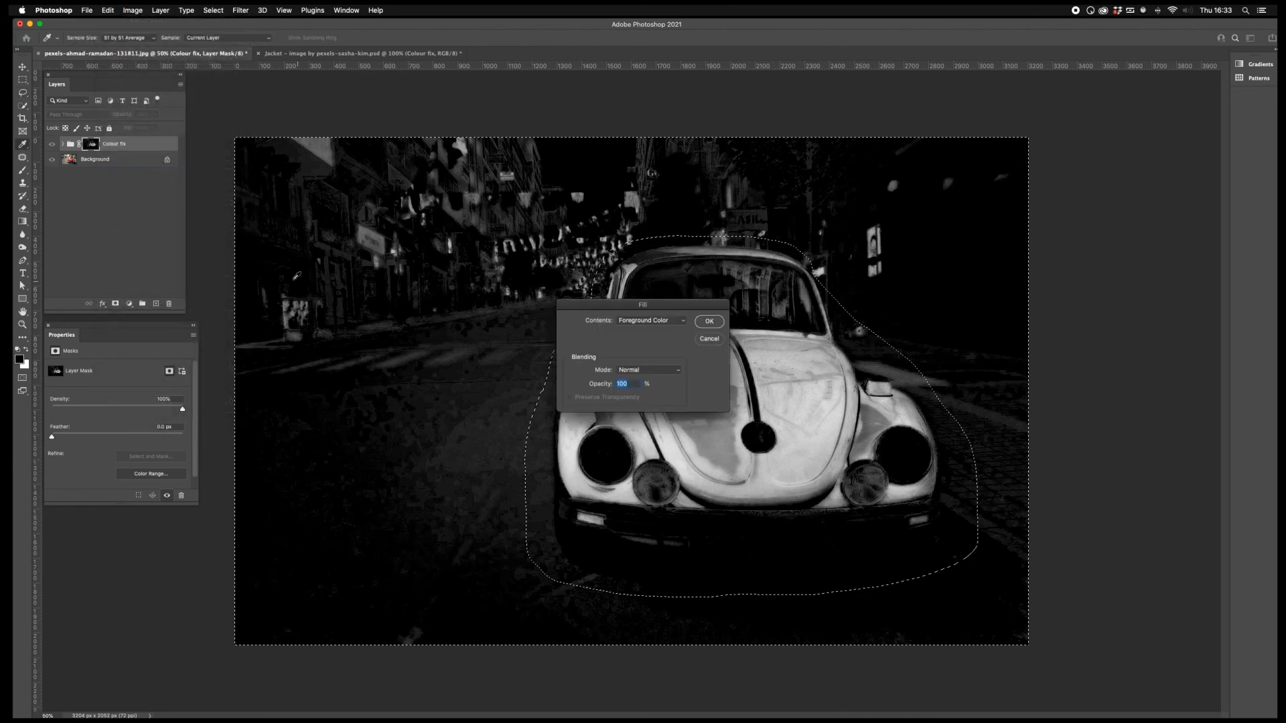
{"action": "left_click", "coordinate": [709, 322]}
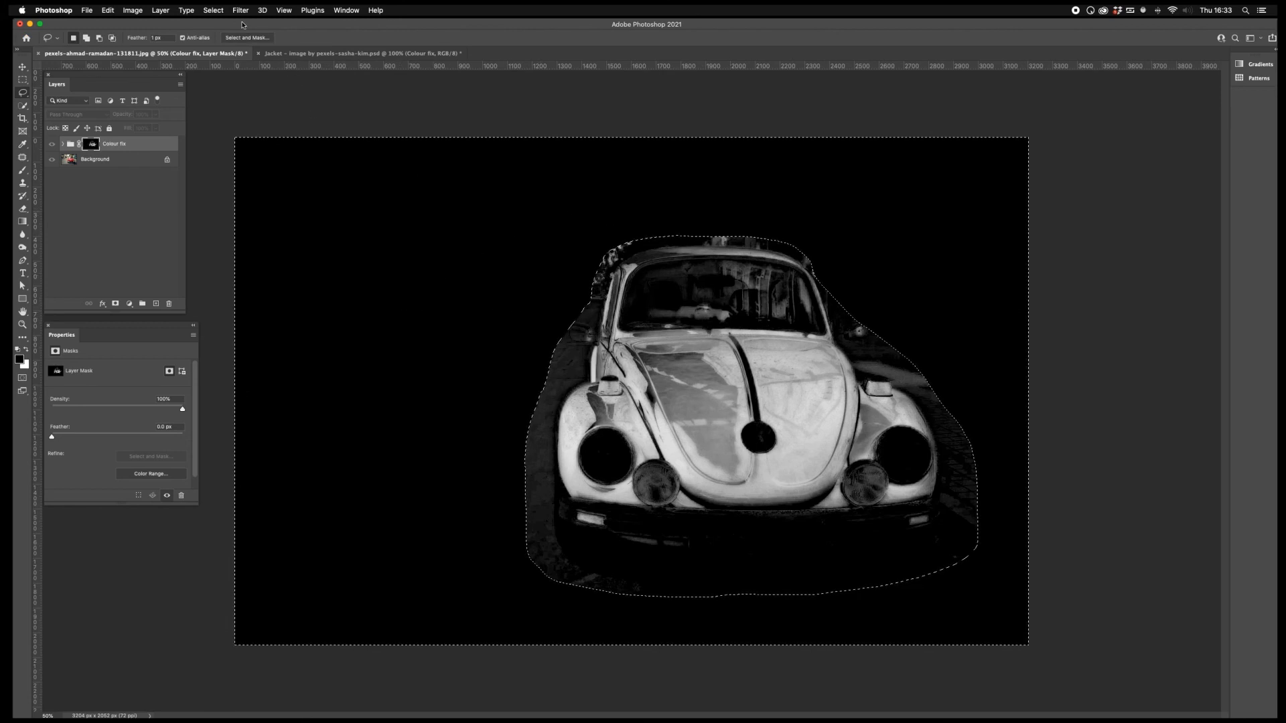
{"action": "left_click", "coordinate": [213, 10]}
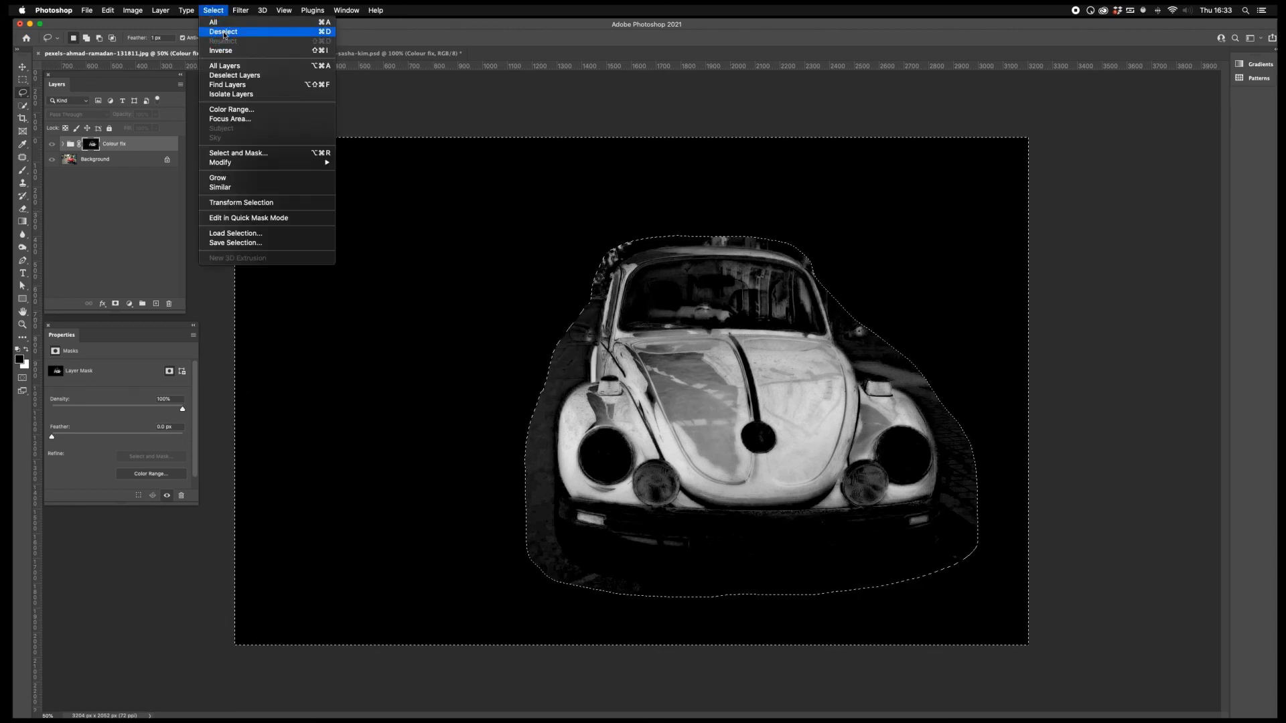
{"action": "left_click", "coordinate": [224, 32]}
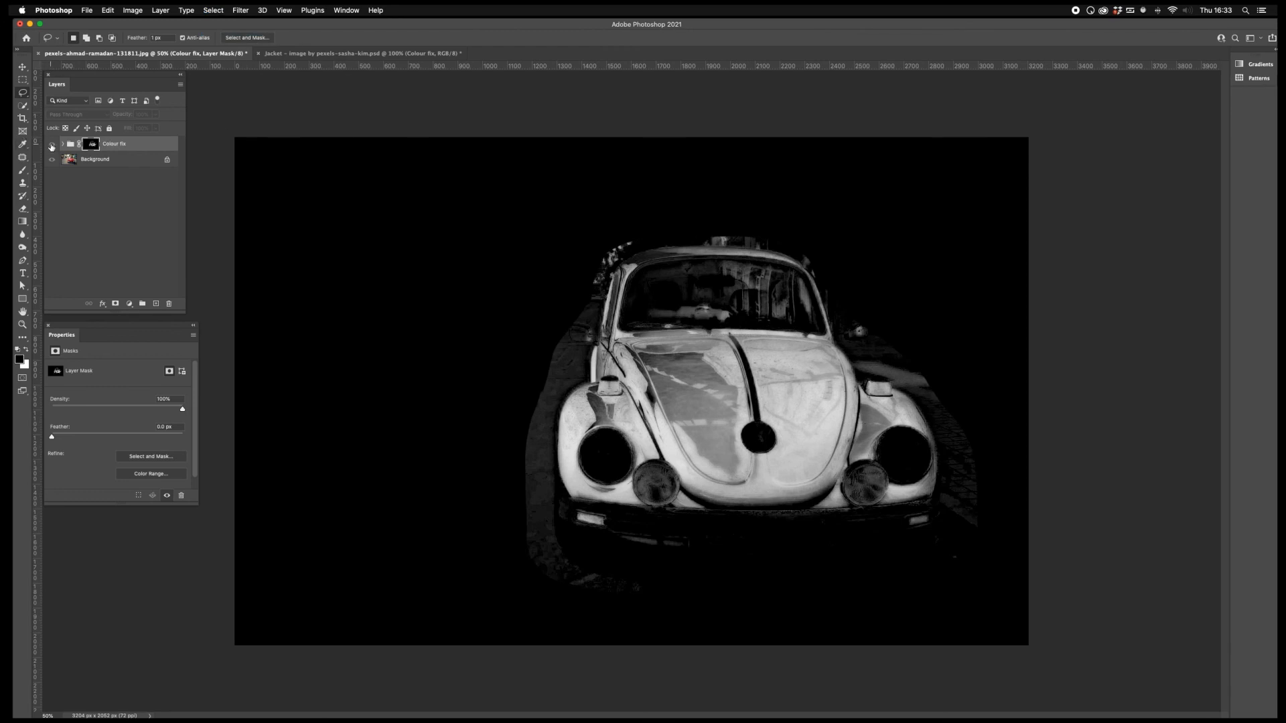
Return to the photo and toggle the Colour fix group's visibility to compare the car before and after, leaving the group shown
{"action": "left_click", "coordinate": [53, 147]}
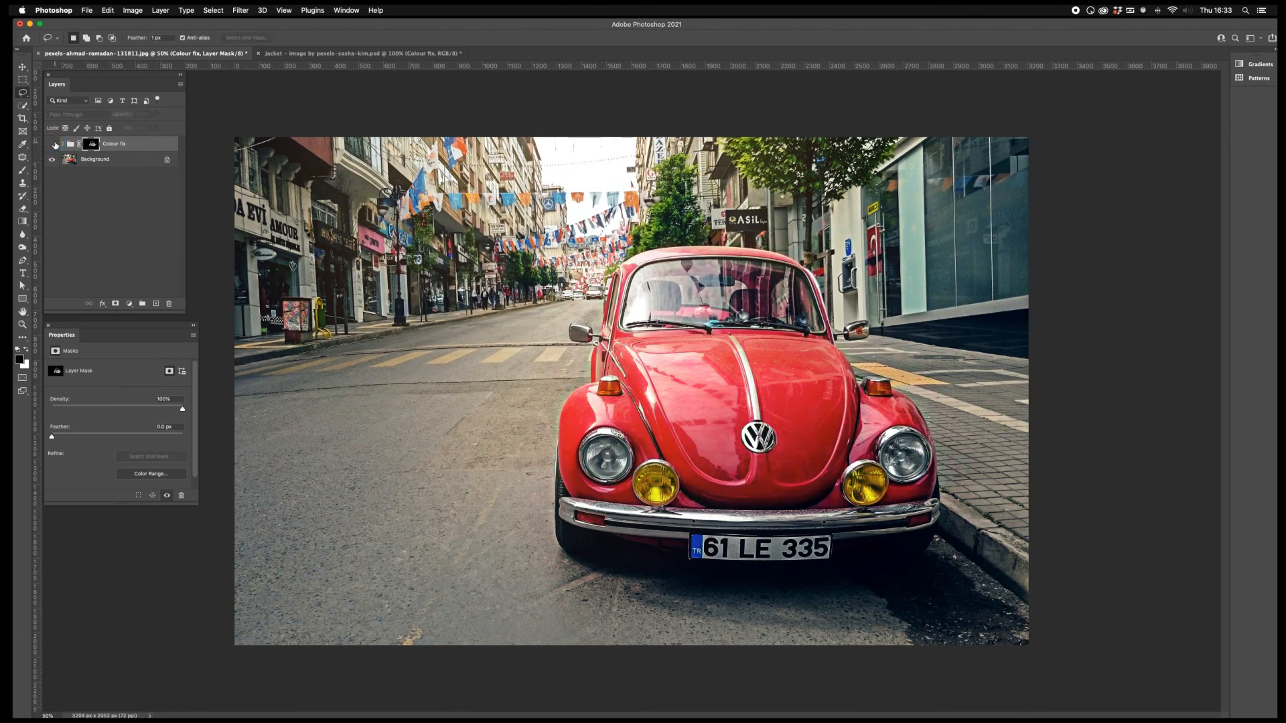
{"action": "left_click", "coordinate": [52, 144]}
{"action": "left_click", "coordinate": [53, 143]}
{"action": "left_click", "coordinate": [53, 144]}
{"action": "left_click", "coordinate": [53, 144]}
{"action": "left_click", "coordinate": [53, 144]}
{"action": "left_click", "coordinate": [53, 143]}
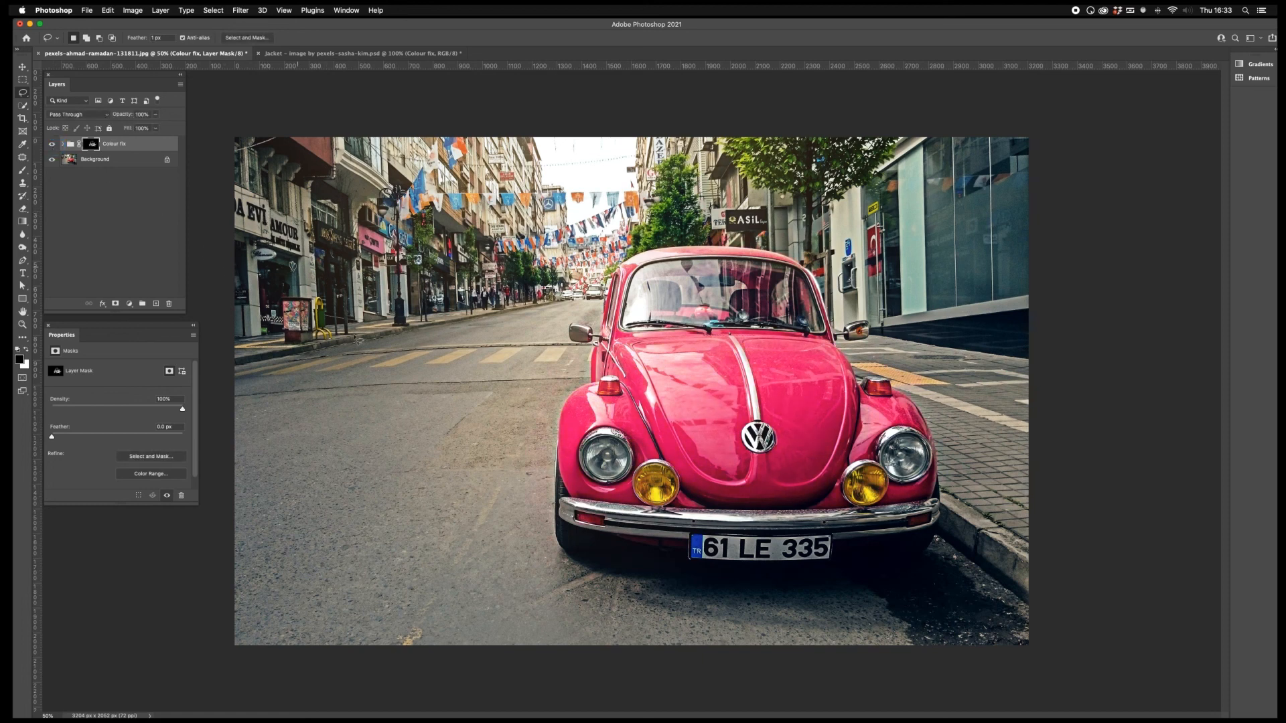